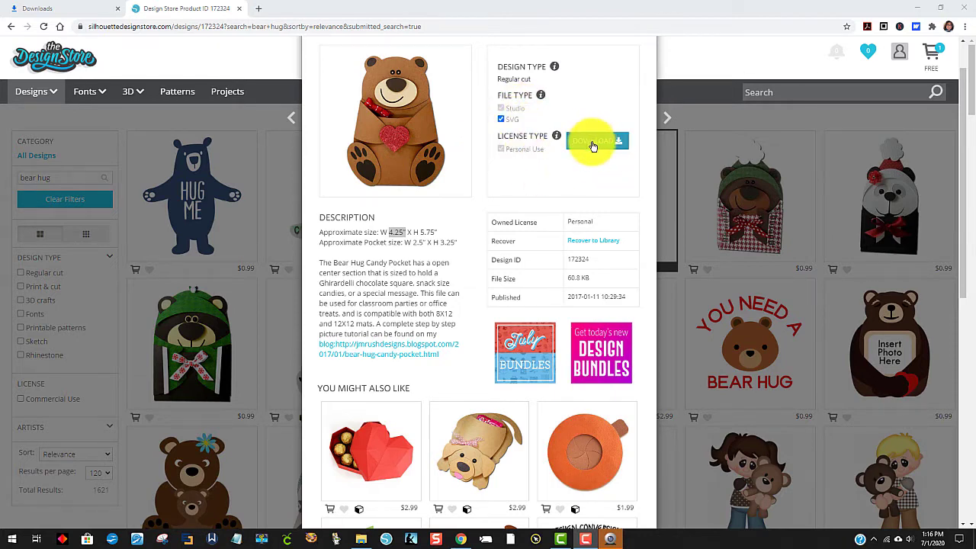
Step: Download the bear hug candy pocket design with its SVG file and extract the whole zip to the default Downloads folder
{"action": "left_click", "coordinate": [593, 146]}
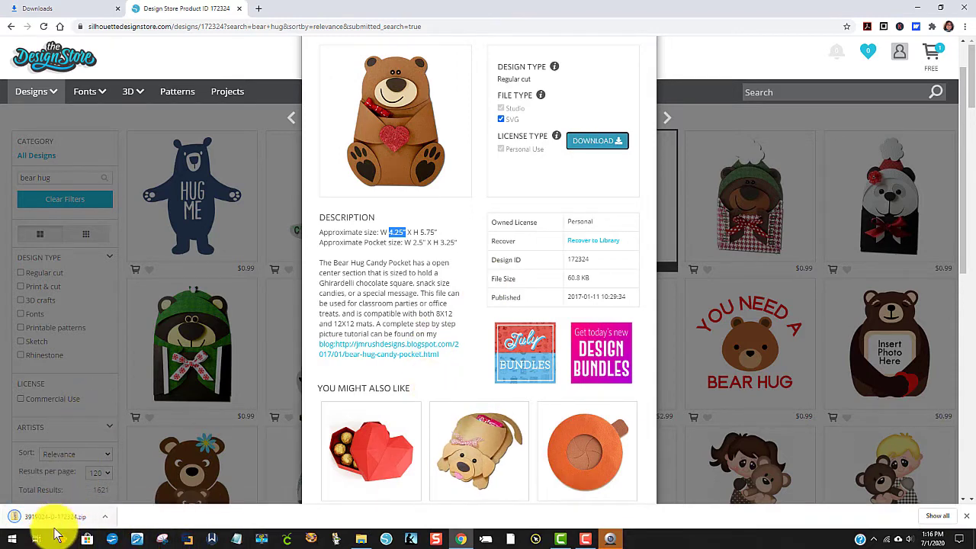
{"action": "left_click", "coordinate": [95, 526]}
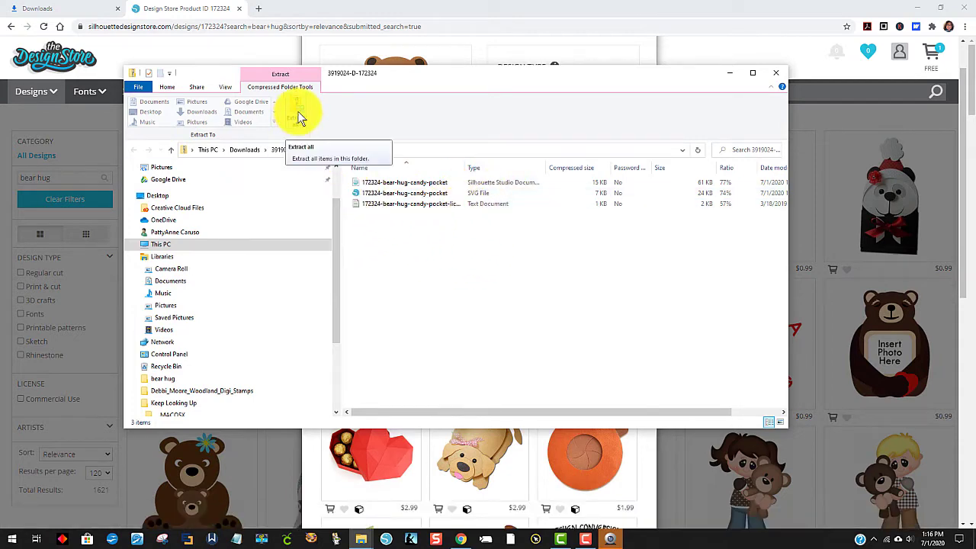
{"action": "left_click", "coordinate": [297, 117]}
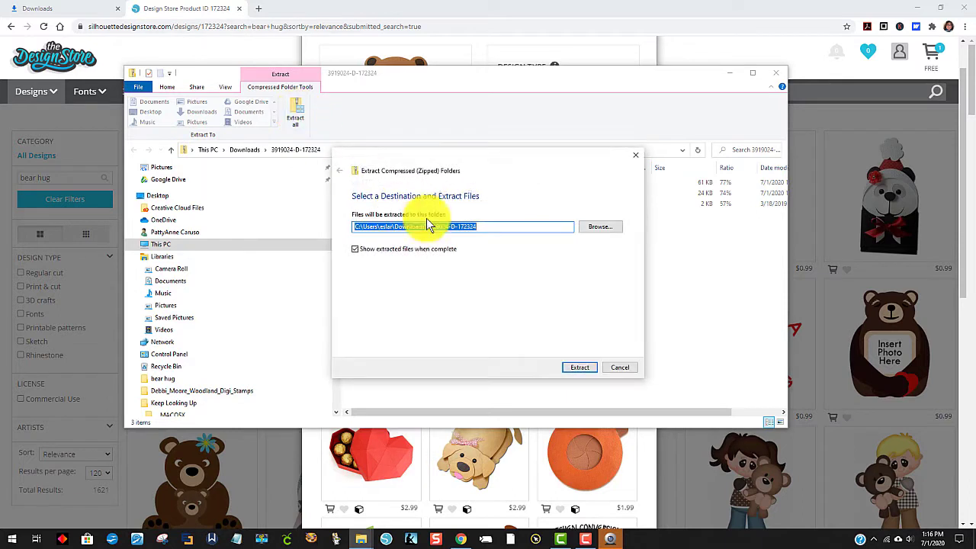
{"action": "left_click", "coordinate": [508, 226]}
{"action": "left_click_drag", "start_coordinate": [501, 221], "coordinate": [432, 221]}
{"action": "left_click", "coordinate": [488, 221]}
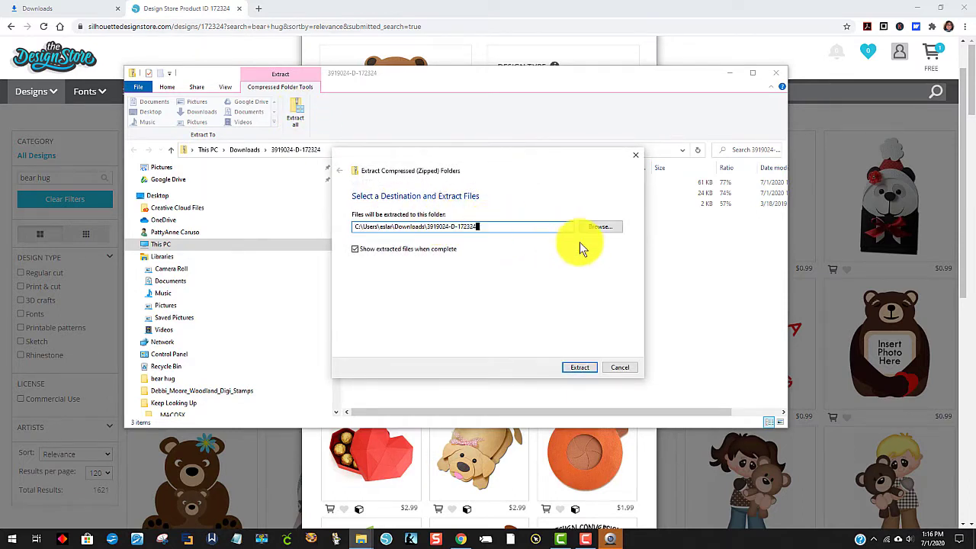
{"action": "left_click", "coordinate": [579, 367]}
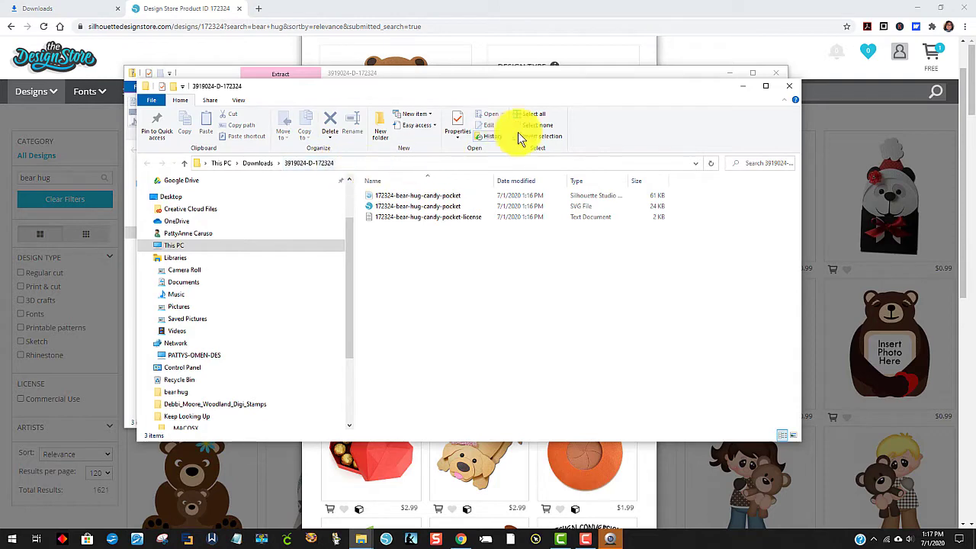
{"action": "left_click", "coordinate": [780, 73]}
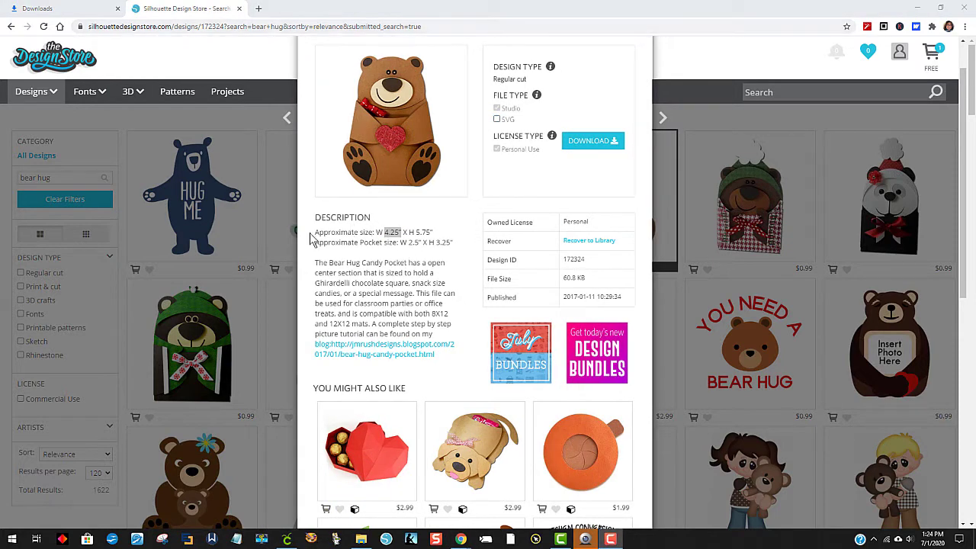
Step: Check the finished bear's approximate width and height in the design description
{"action": "left_click_drag", "start_coordinate": [313, 217], "coordinate": [432, 231]}
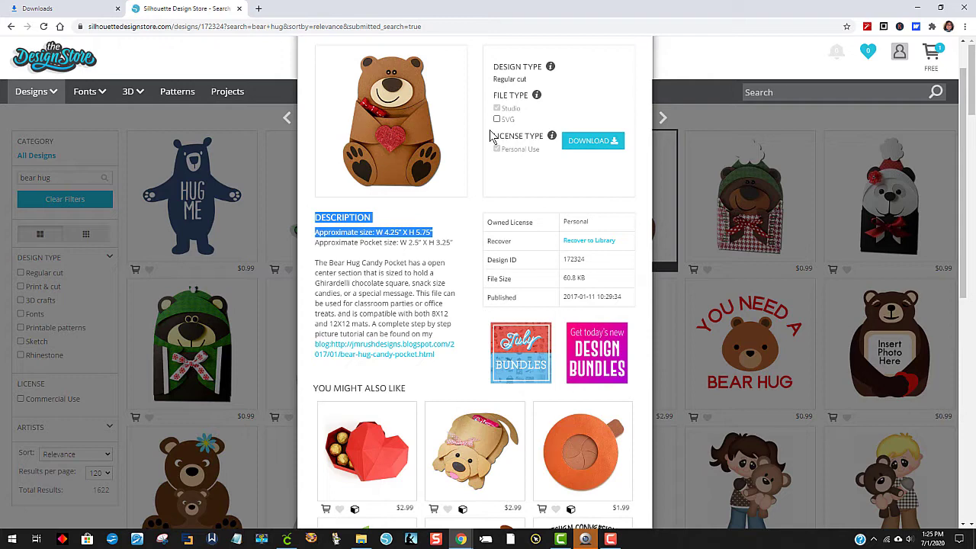
{"action": "left_click", "coordinate": [438, 240]}
{"action": "left_click_drag", "start_coordinate": [432, 233], "coordinate": [412, 232]}
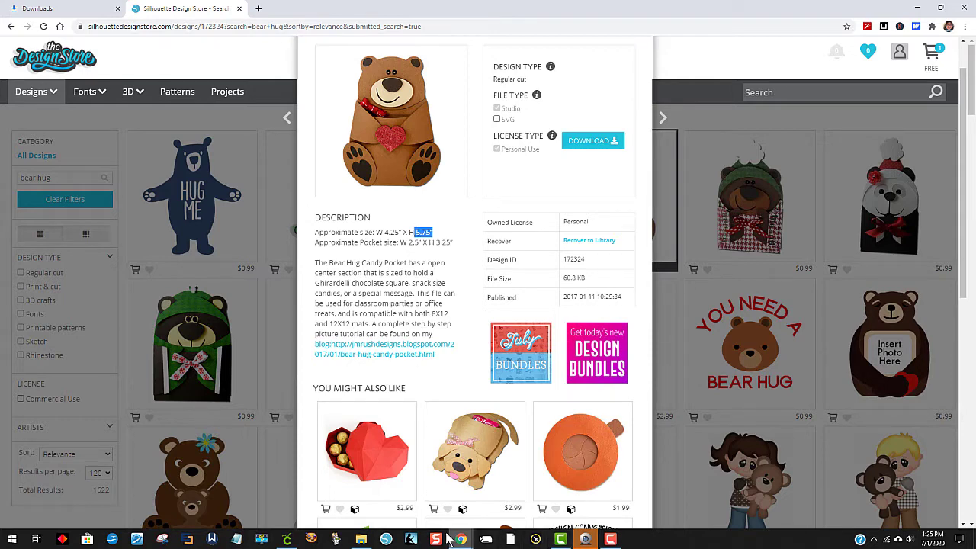
Step: Switch to Cricut Design Space and upload the 172324-bear-hug-candy-pocket SVG from the extracted folder in Downloads
{"action": "left_click", "coordinate": [289, 535]}
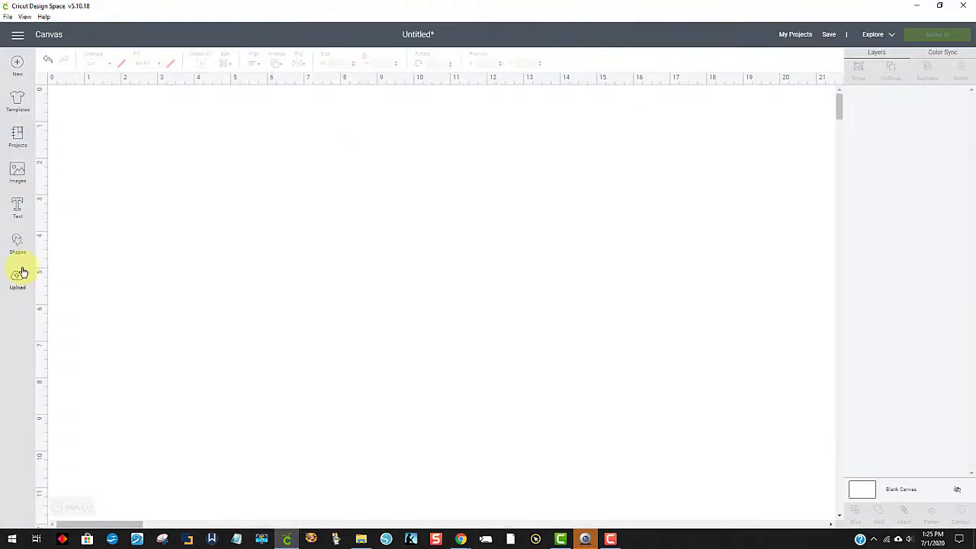
{"action": "left_click", "coordinate": [17, 279]}
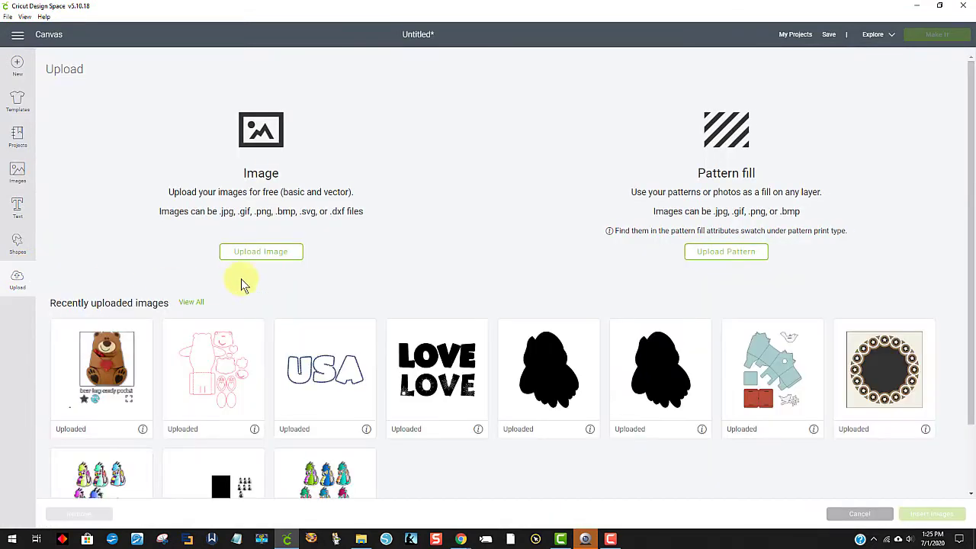
{"action": "left_click", "coordinate": [259, 253]}
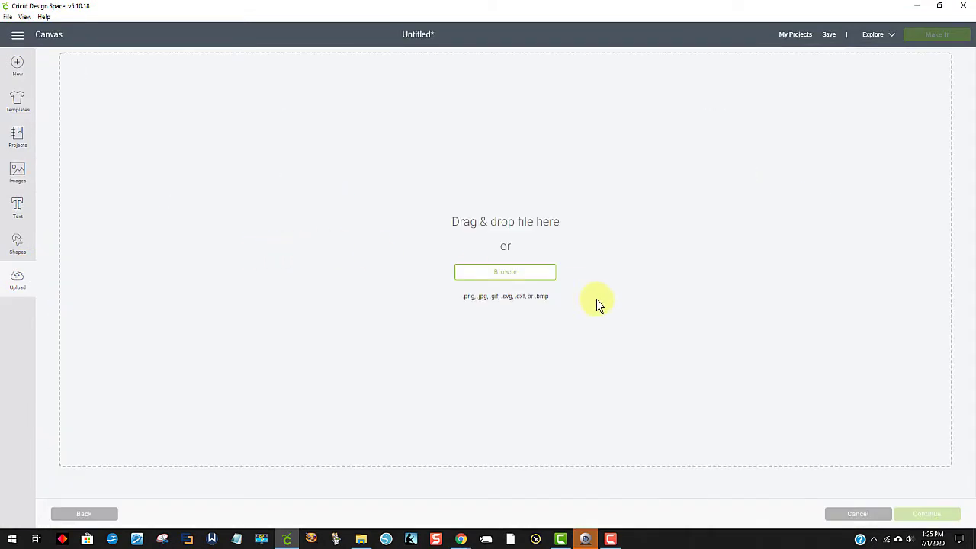
{"action": "left_click", "coordinate": [519, 274]}
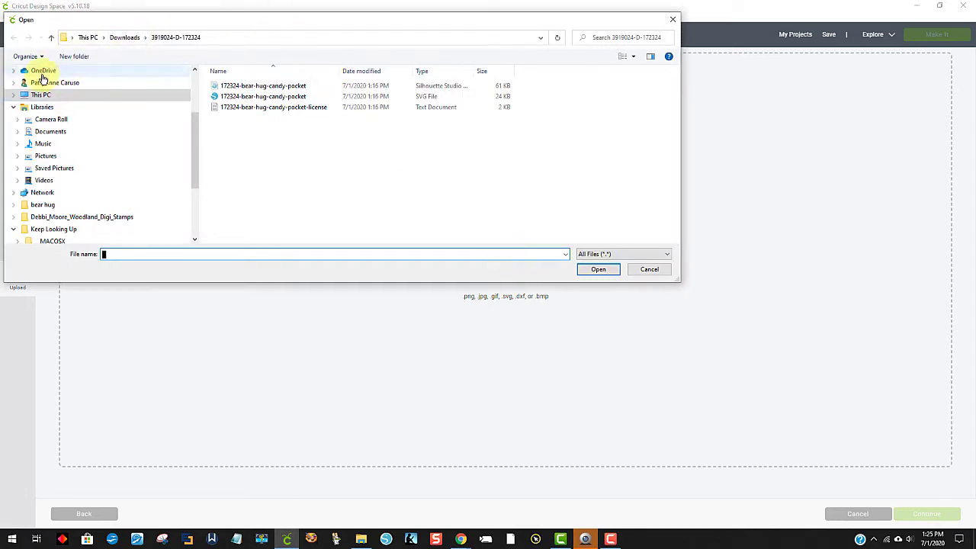
{"action": "scroll", "coordinate": [73, 98], "scroll_direction": "up", "scroll_amount": 2}
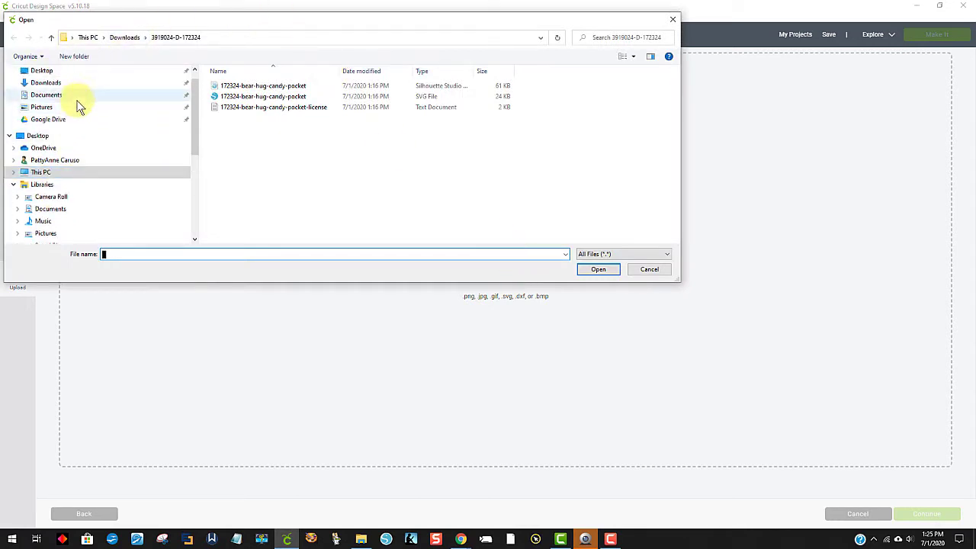
{"action": "left_click", "coordinate": [46, 82]}
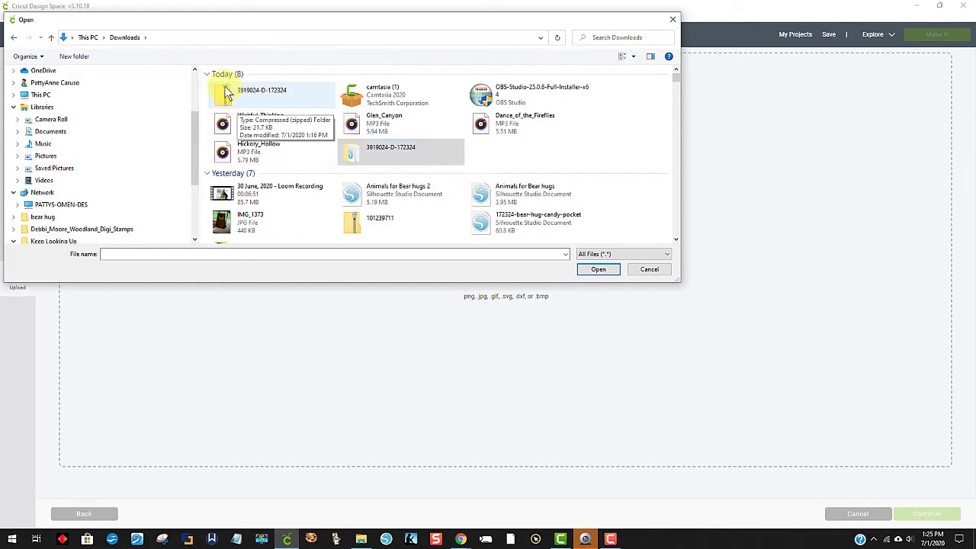
{"action": "double_click", "coordinate": [399, 154]}
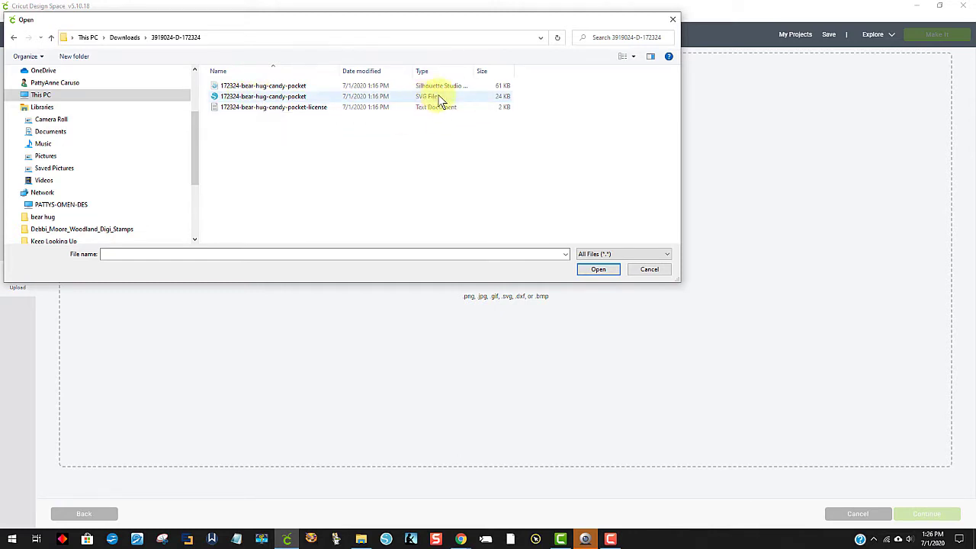
{"action": "left_click", "coordinate": [263, 96]}
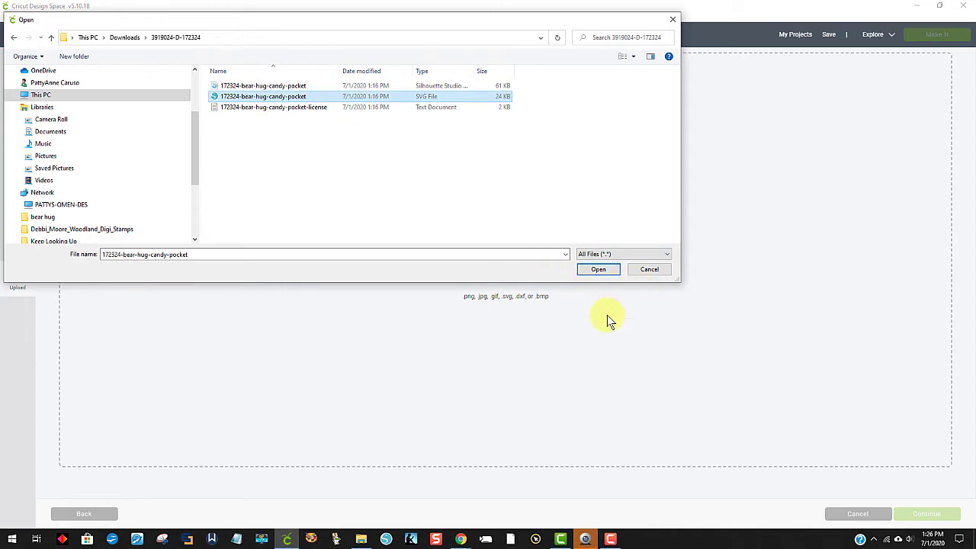
{"action": "left_click", "coordinate": [592, 270]}
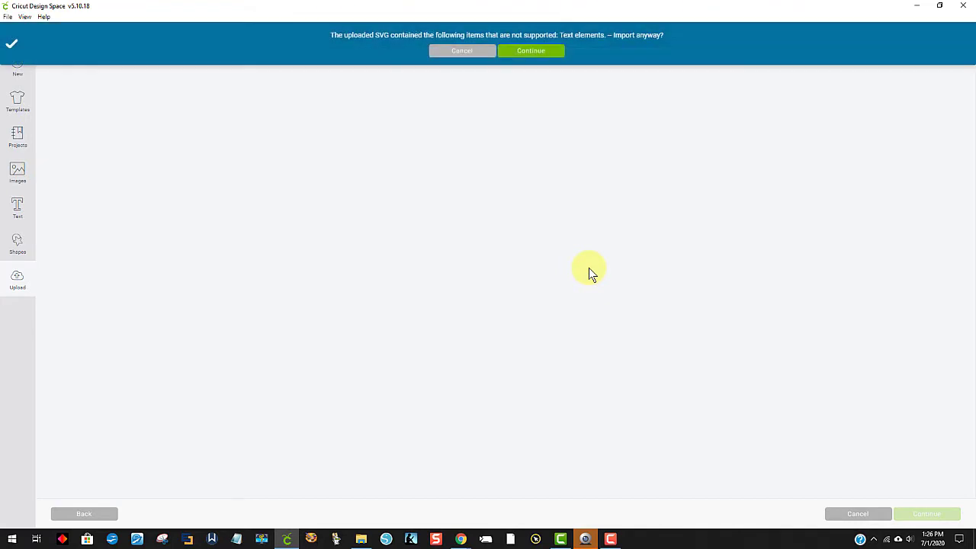
Step: Accept the import without the unsupported text elements, save the uploaded image under its default name and insert it on the canvas
{"action": "left_click", "coordinate": [534, 52]}
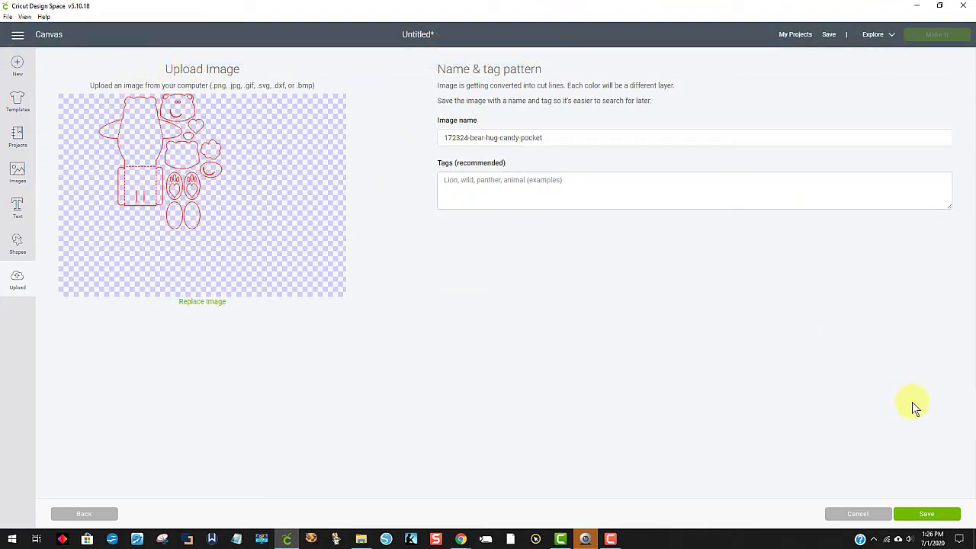
{"action": "left_click", "coordinate": [934, 518]}
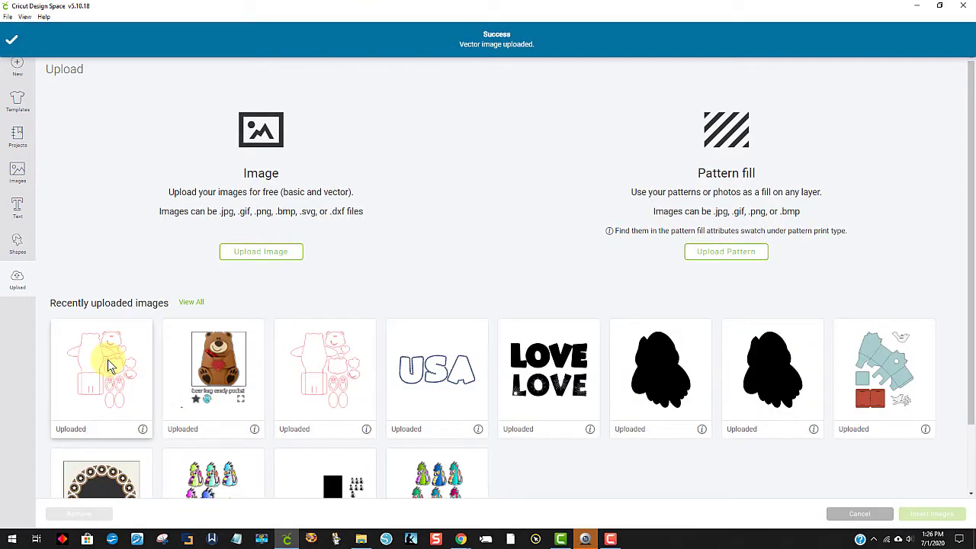
{"action": "left_click", "coordinate": [108, 359]}
{"action": "left_click", "coordinate": [933, 514]}
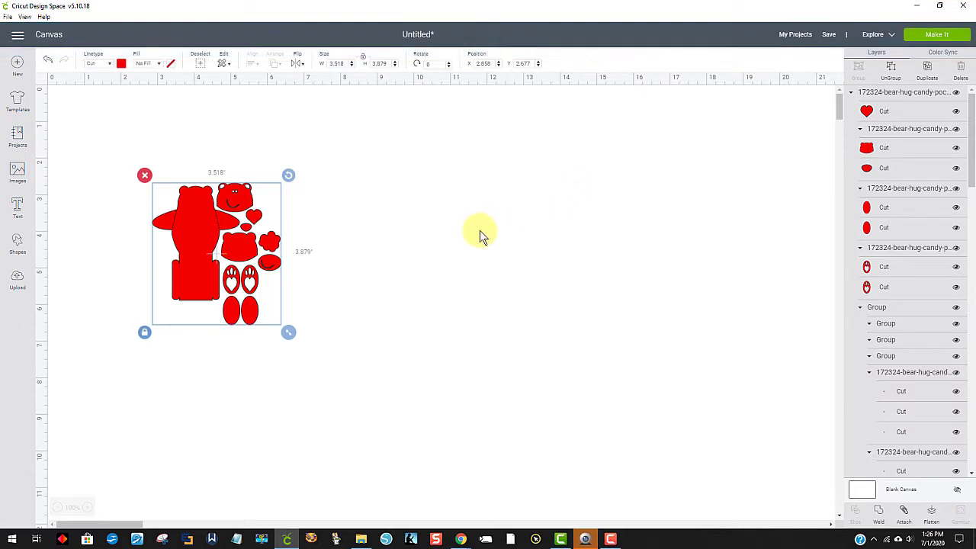
Step: Ungroup the inserted bear design so its pieces can be moved separately
{"action": "left_click", "coordinate": [371, 359]}
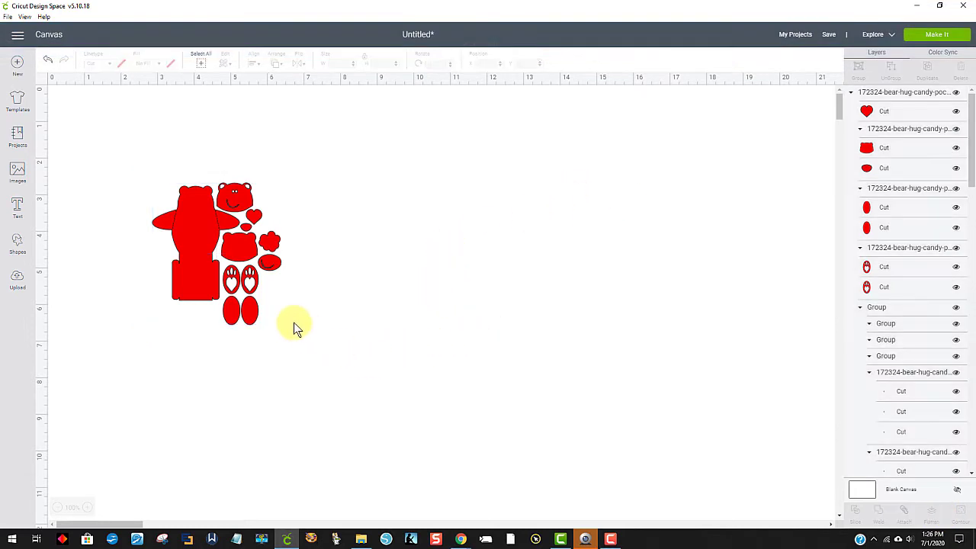
{"action": "right_click", "coordinate": [236, 257]}
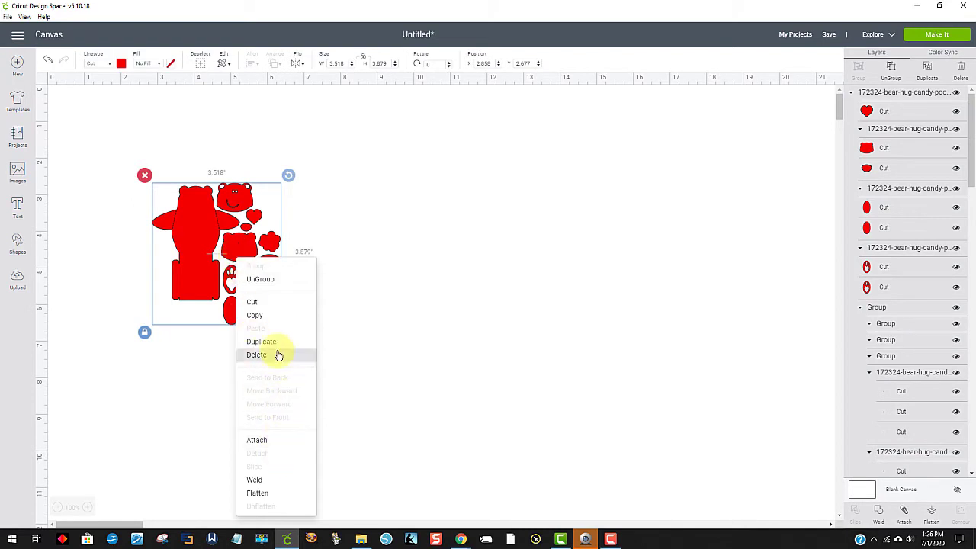
{"action": "left_click", "coordinate": [263, 280]}
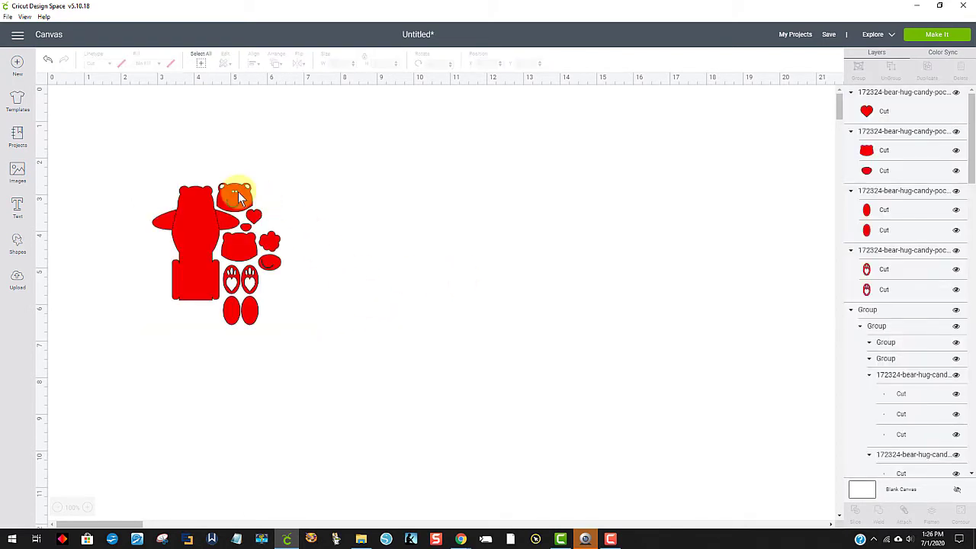
Step: Stack the foot ovals and face over the smaller pieces and move the bear body over them, keeping everything within its outline
{"action": "left_click_drag", "start_coordinate": [238, 196], "coordinate": [168, 190]}
{"action": "left_click_drag", "start_coordinate": [256, 315], "coordinate": [275, 250]}
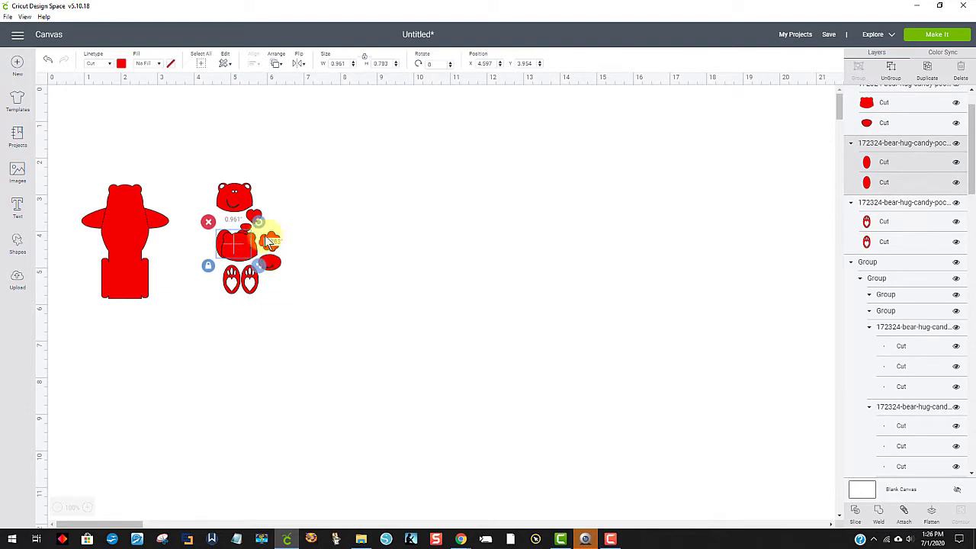
{"action": "left_click_drag", "start_coordinate": [238, 200], "coordinate": [241, 222]}
{"action": "left_click_drag", "start_coordinate": [131, 243], "coordinate": [159, 234]}
{"action": "left_click", "coordinate": [145, 259]}
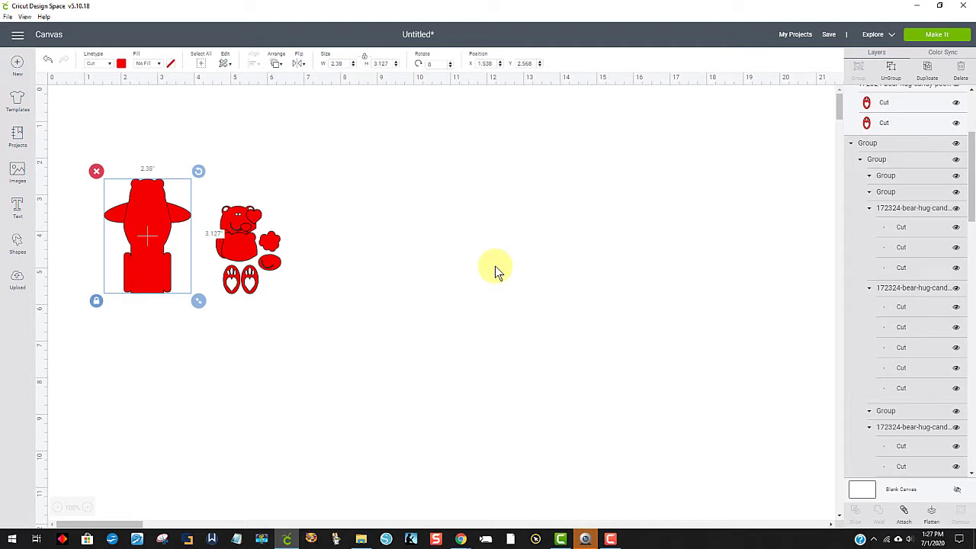
{"action": "left_click_drag", "start_coordinate": [145, 246], "coordinate": [249, 251]}
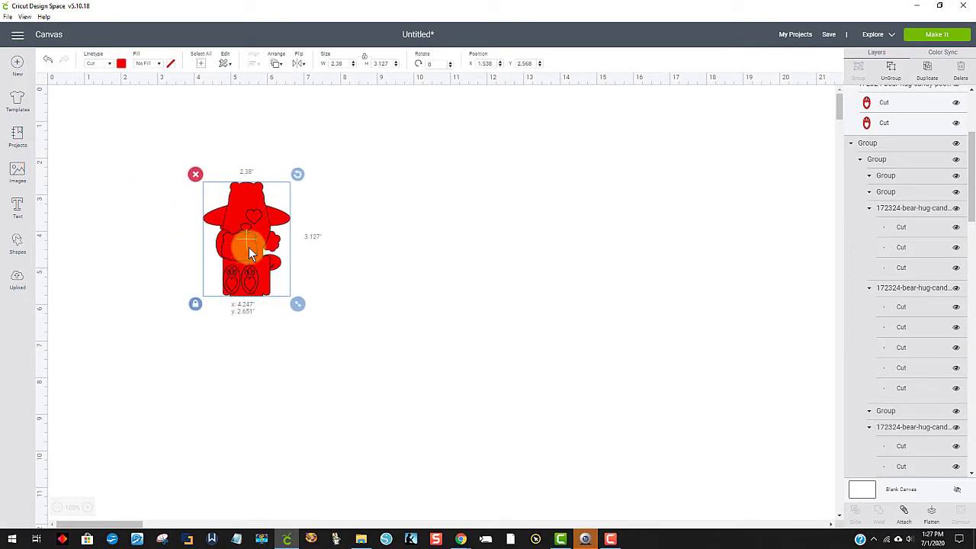
Step: Resize all bear pieces together to 4.25 in wide, then 5.75 in high, and move the plain head with its muzzle off the body
{"action": "left_click_drag", "start_coordinate": [125, 130], "coordinate": [367, 393]}
{"action": "left_click", "coordinate": [275, 203]}
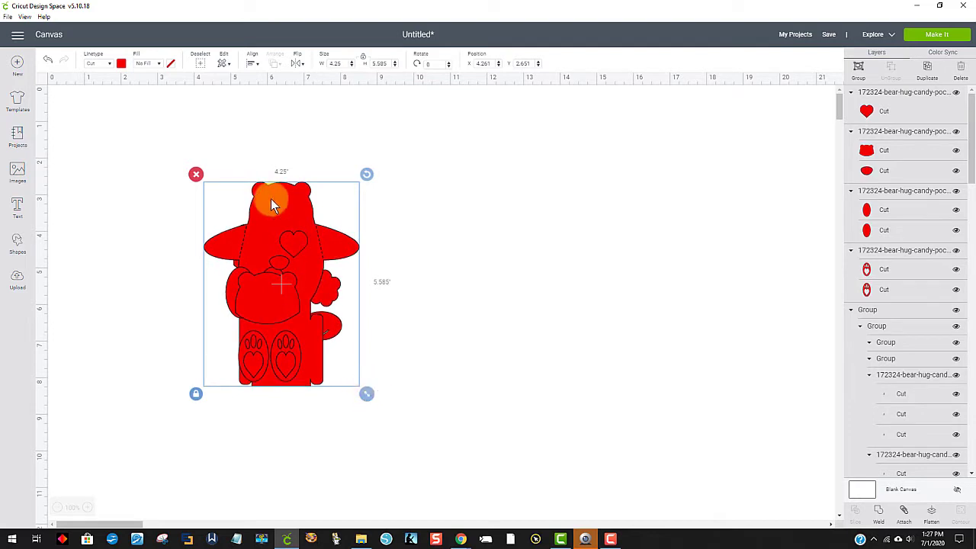
{"action": "left_click", "coordinate": [381, 64]}
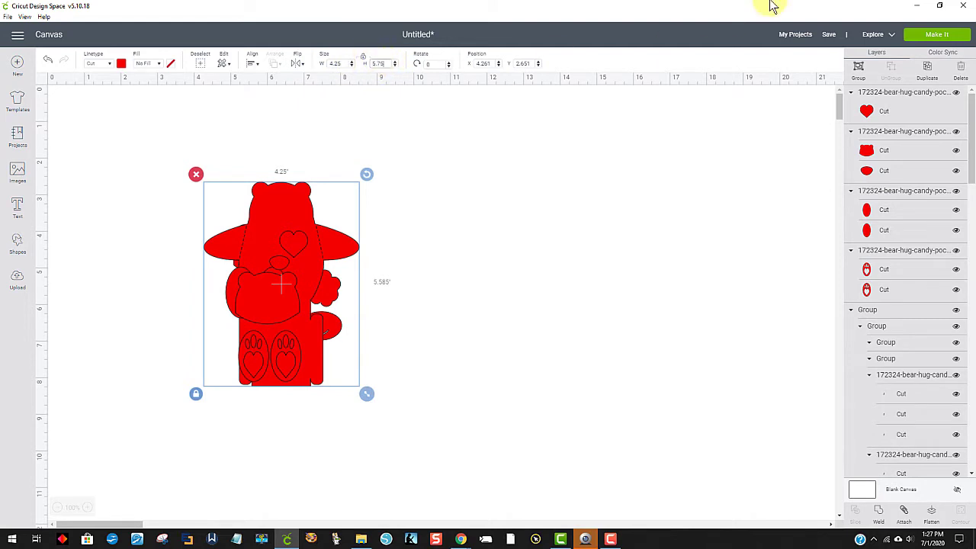
{"action": "key", "text": "Return"}
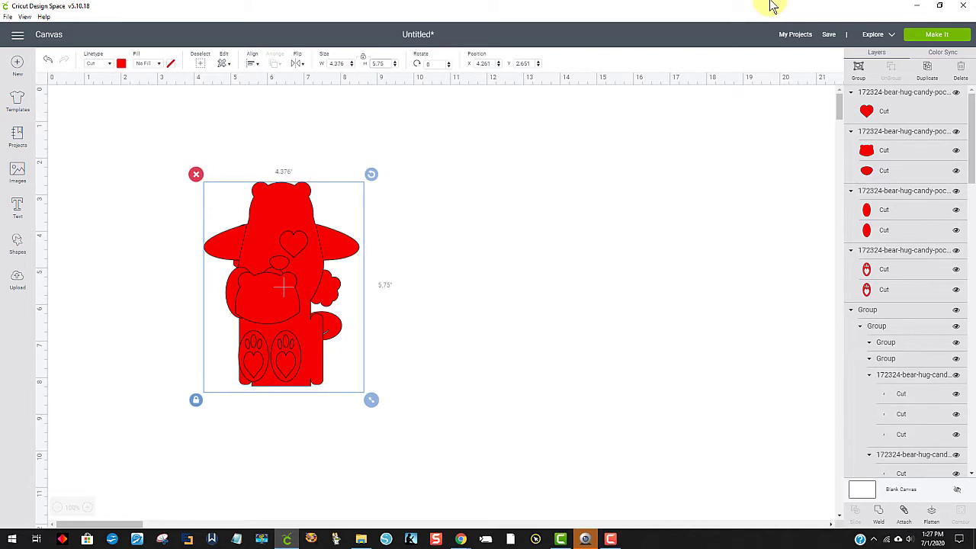
{"action": "left_click", "coordinate": [477, 292]}
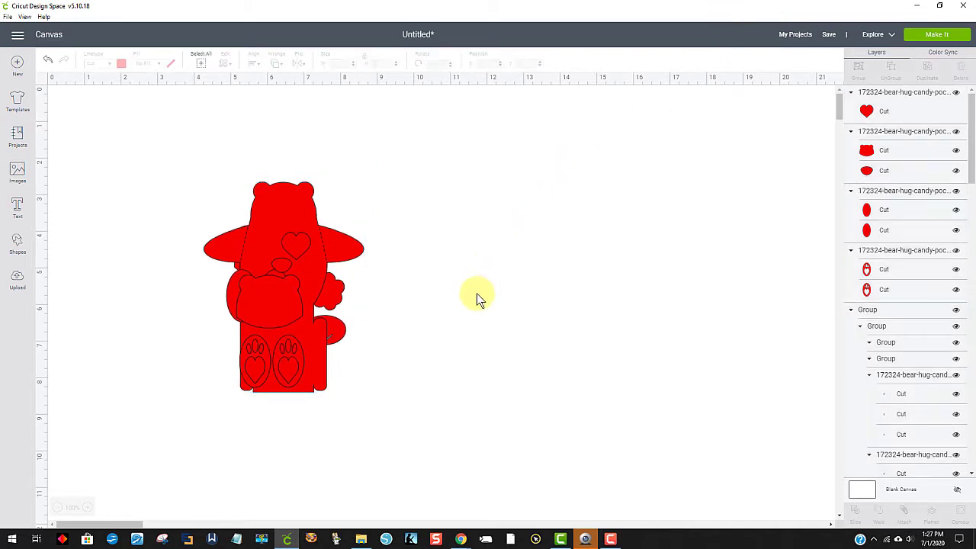
{"action": "left_click_drag", "start_coordinate": [270, 296], "coordinate": [478, 178]}
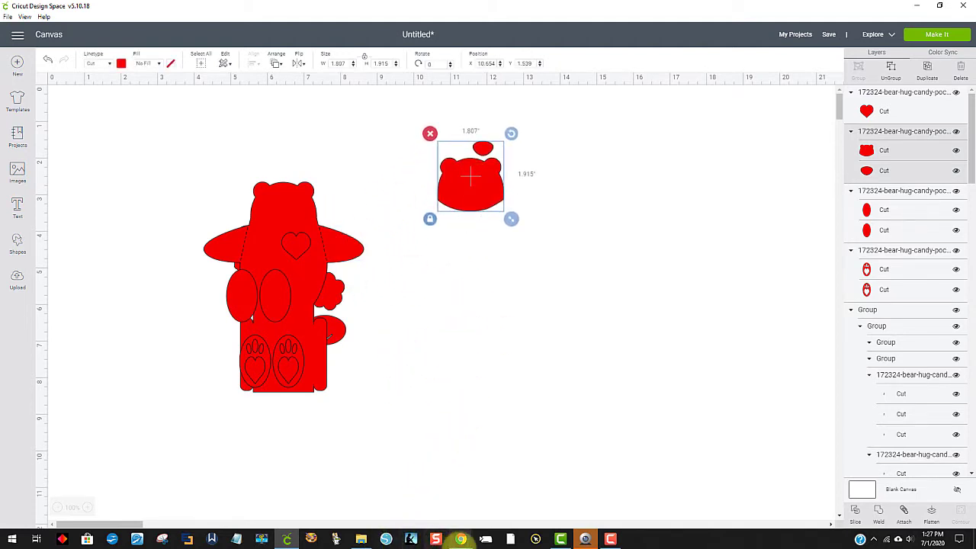
Step: Switch to the Silhouette Design Store page in Chrome and capture the finished bear's product picture with Snipping Tool
{"action": "mouse_move", "coordinate": [461, 540]}
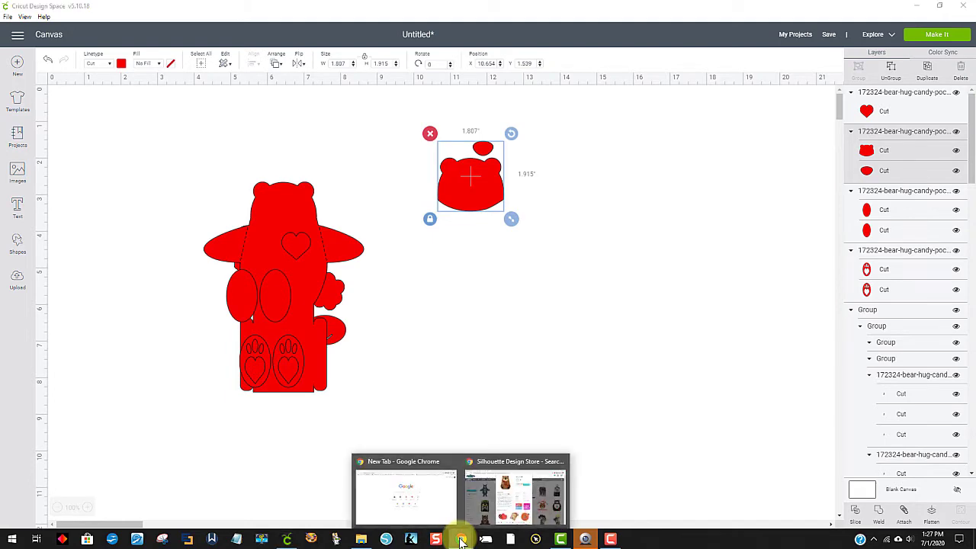
{"action": "left_click", "coordinate": [511, 497]}
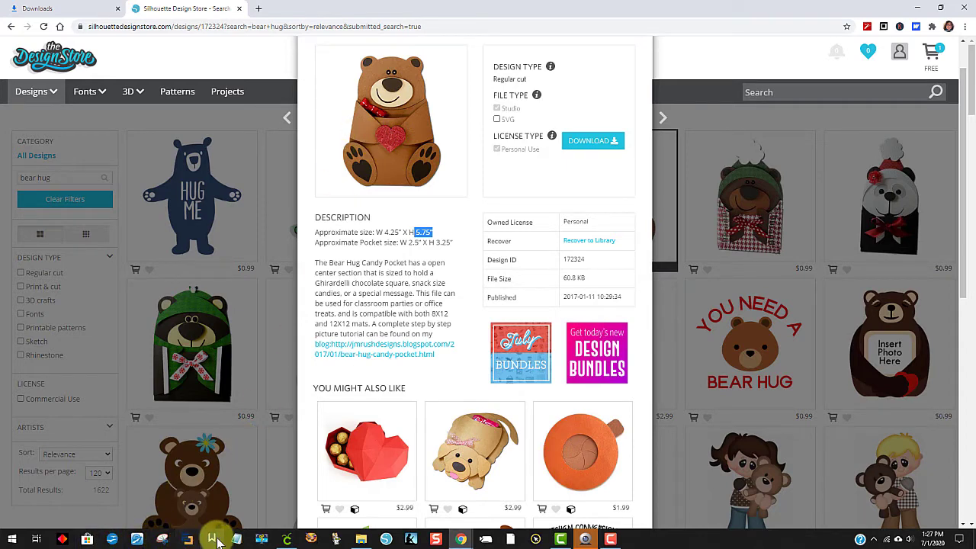
{"action": "left_click", "coordinate": [162, 540]}
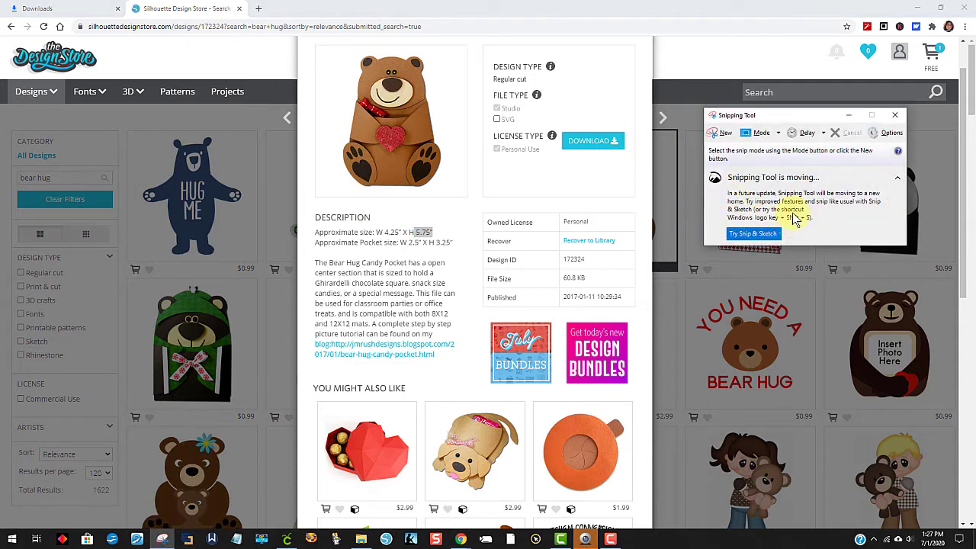
{"action": "left_click", "coordinate": [720, 135]}
{"action": "left_click_drag", "start_coordinate": [312, 47], "coordinate": [463, 201]}
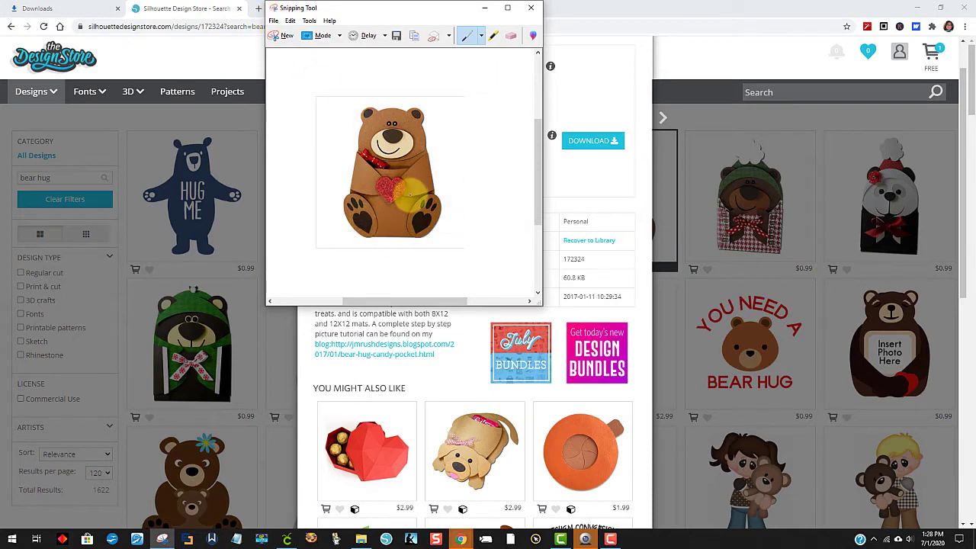
Step: Close the Snipping Tool and switch from the design store page back to Cricut Design Space
{"action": "left_click", "coordinate": [532, 8]}
{"action": "left_click", "coordinate": [448, 167]}
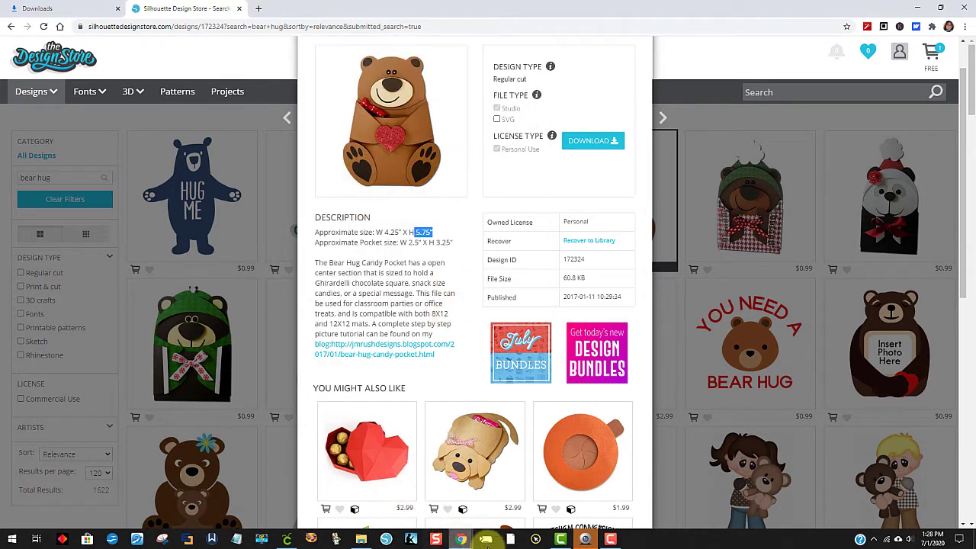
{"action": "left_click", "coordinate": [286, 540]}
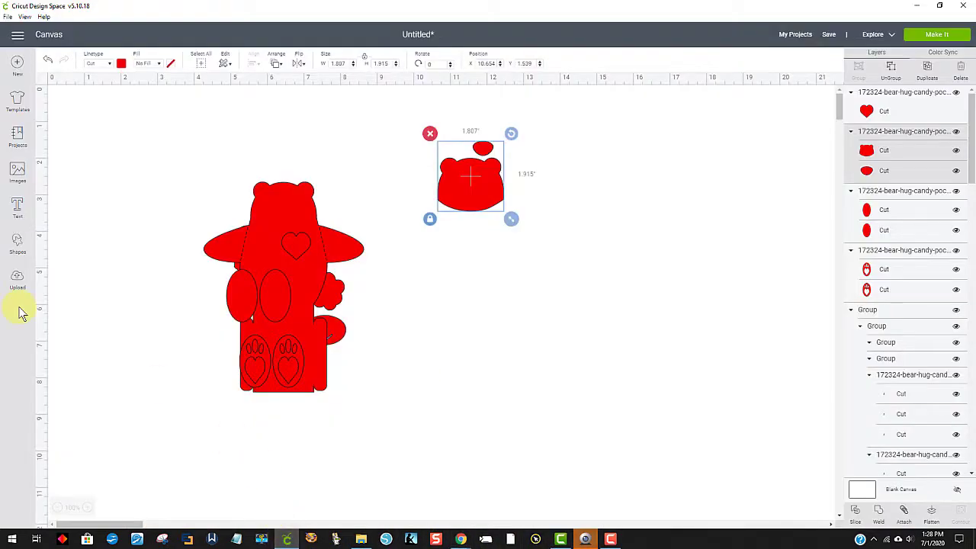
Step: Insert the previously uploaded bear hug candy pocket picture and place it on the canvas beside the cut pieces
{"action": "left_click", "coordinate": [19, 281]}
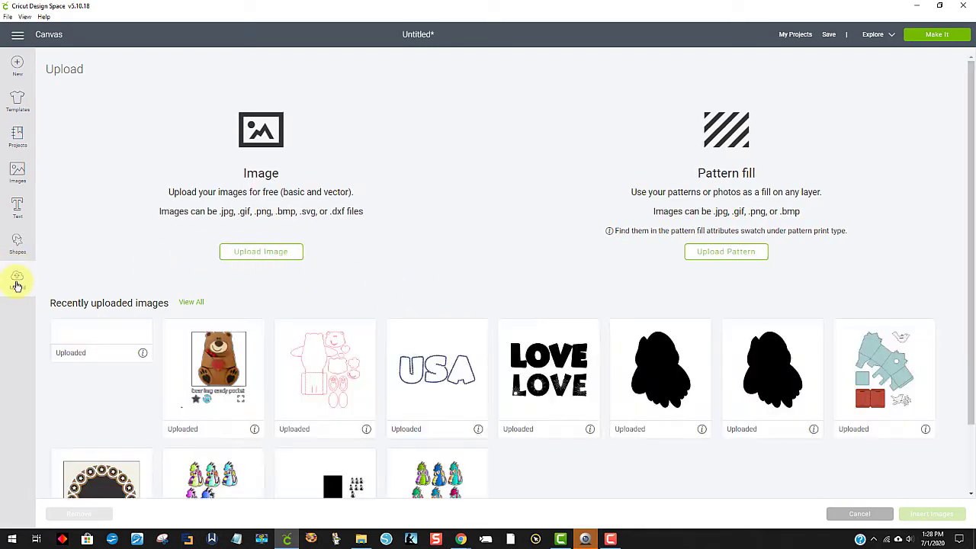
{"action": "left_click", "coordinate": [239, 373]}
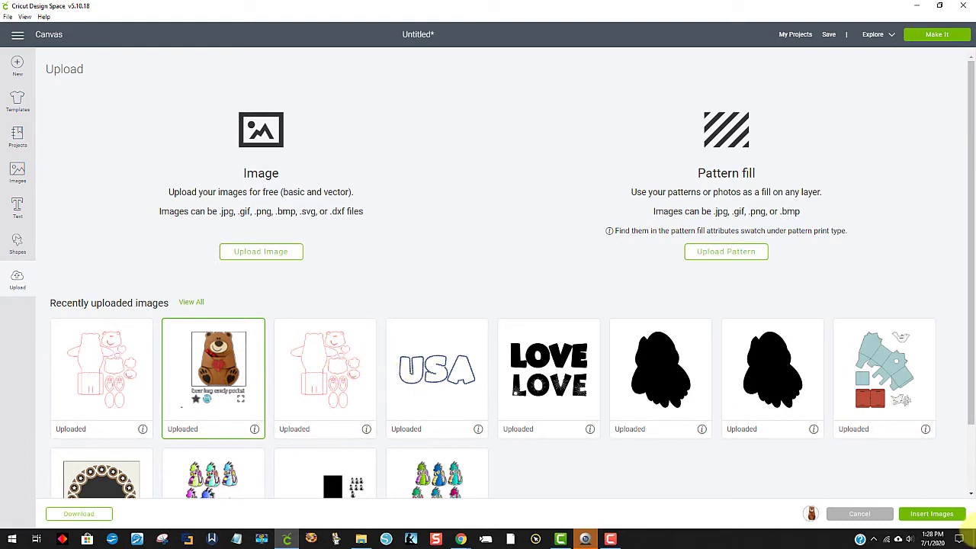
{"action": "left_click", "coordinate": [927, 515]}
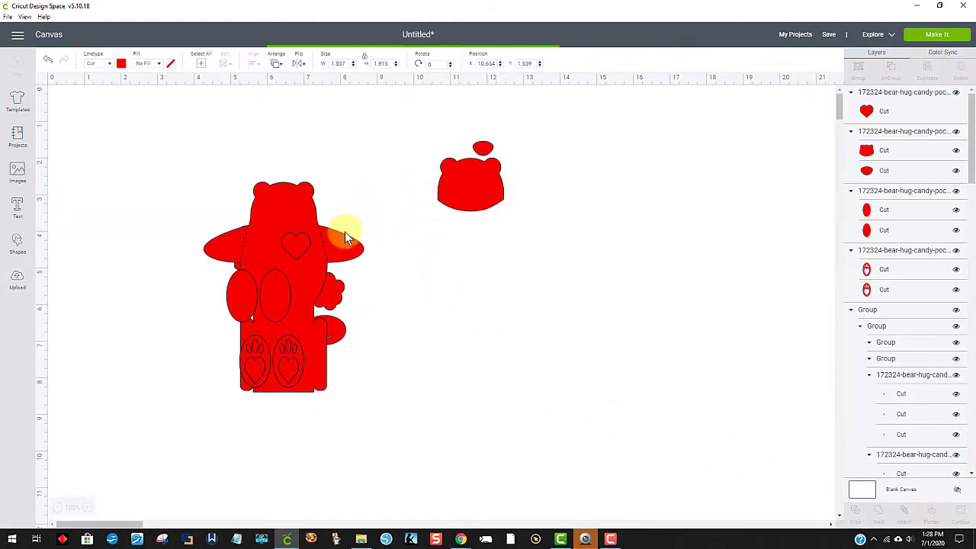
{"action": "left_click_drag", "start_coordinate": [389, 367], "coordinate": [758, 284]}
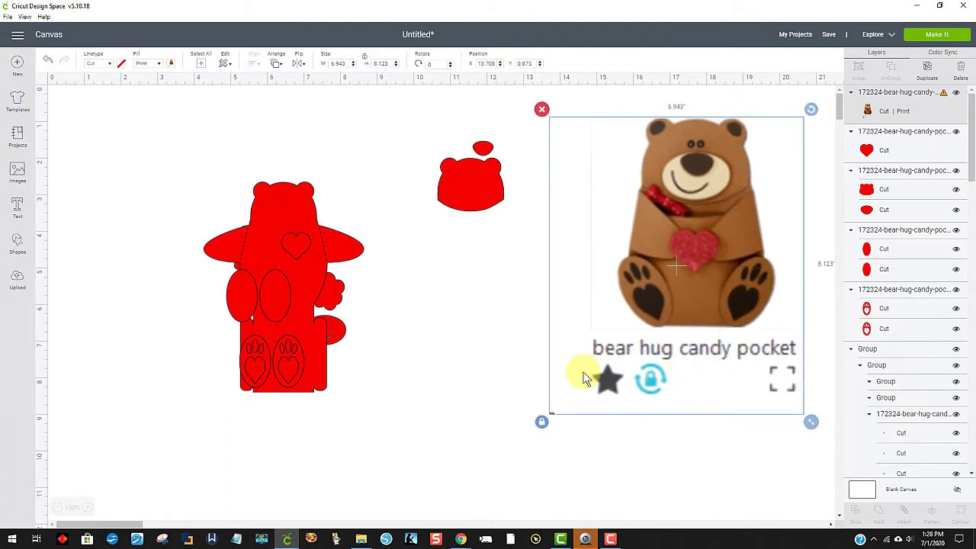
Step: Move the plain head and muzzle group slightly up and set its material colour to black
{"action": "left_click_drag", "start_coordinate": [475, 188], "coordinate": [450, 176]}
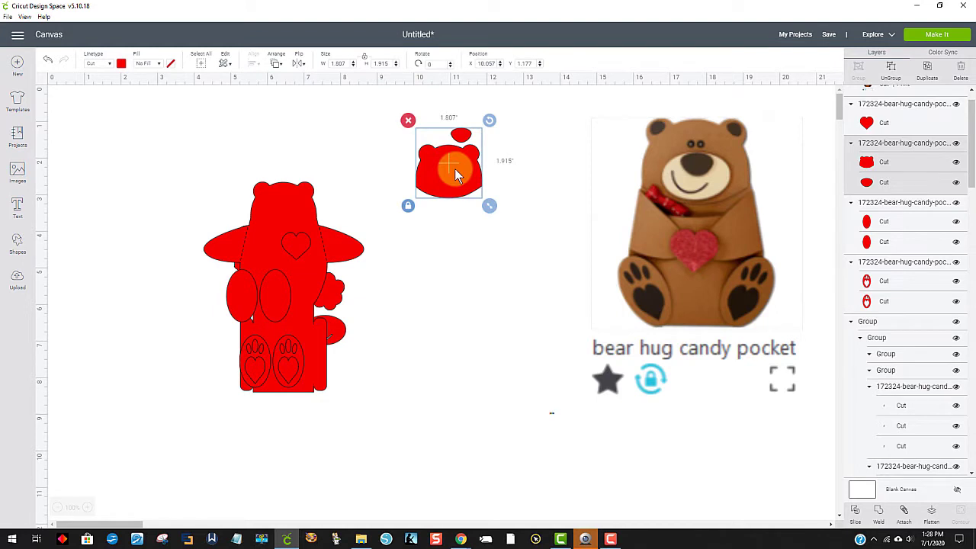
{"action": "left_click", "coordinate": [122, 65]}
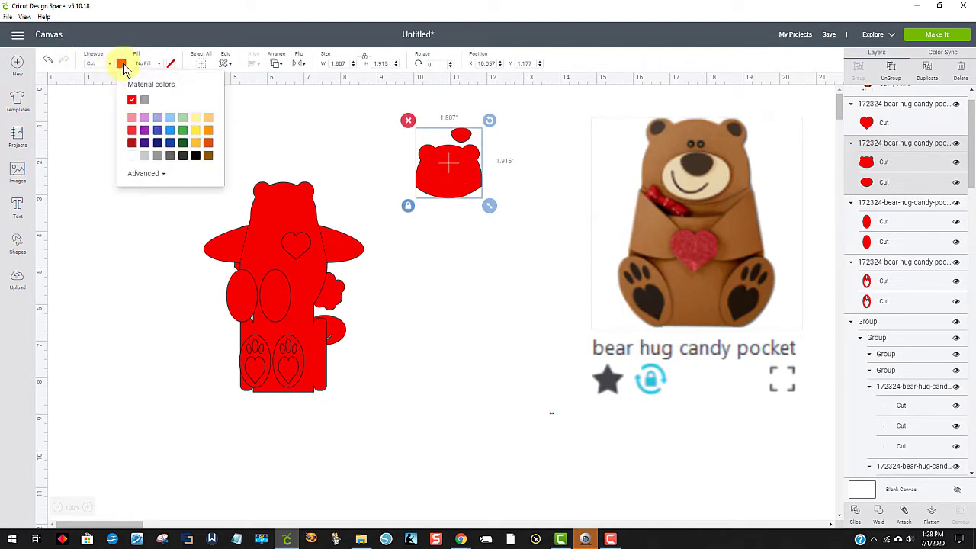
{"action": "left_click", "coordinate": [196, 156]}
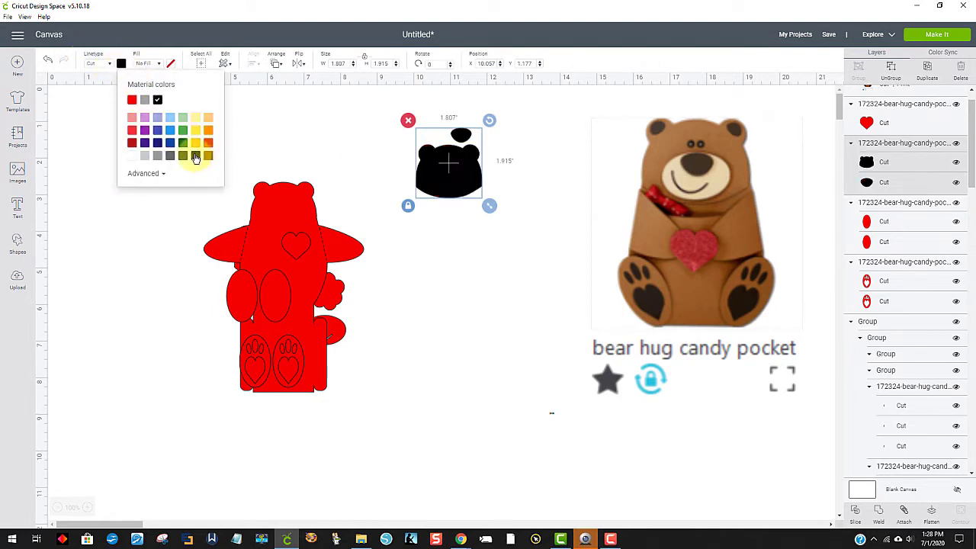
{"action": "left_click", "coordinate": [515, 320]}
Step: Move the plain foot ovals off the body, colour them black, and place them against the black head
{"action": "left_click_drag", "start_coordinate": [276, 307], "coordinate": [483, 269]}
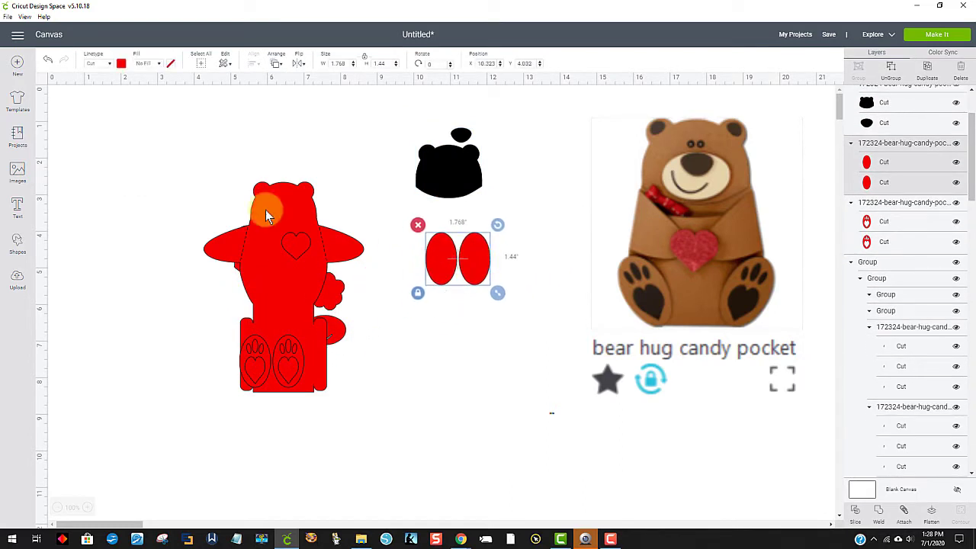
{"action": "left_click", "coordinate": [121, 63]}
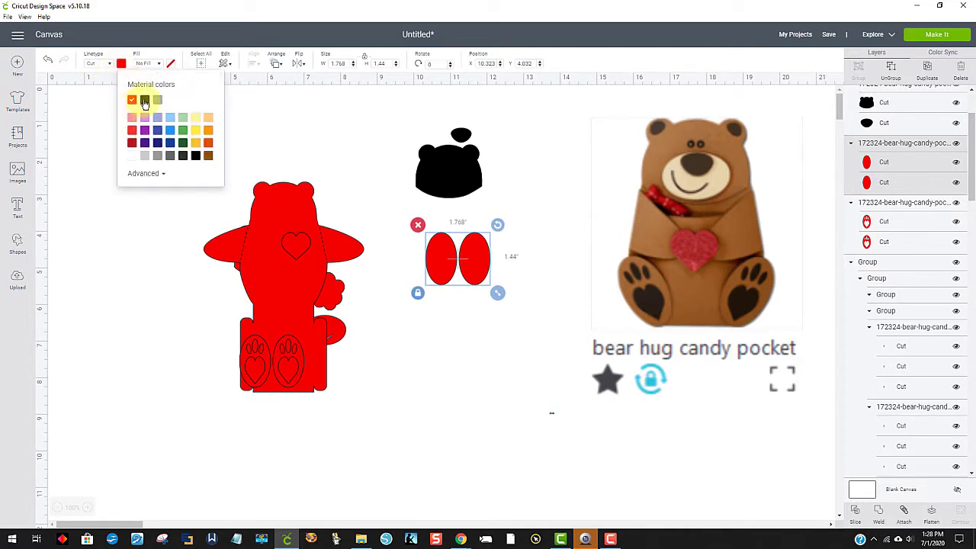
{"action": "left_click", "coordinate": [145, 99]}
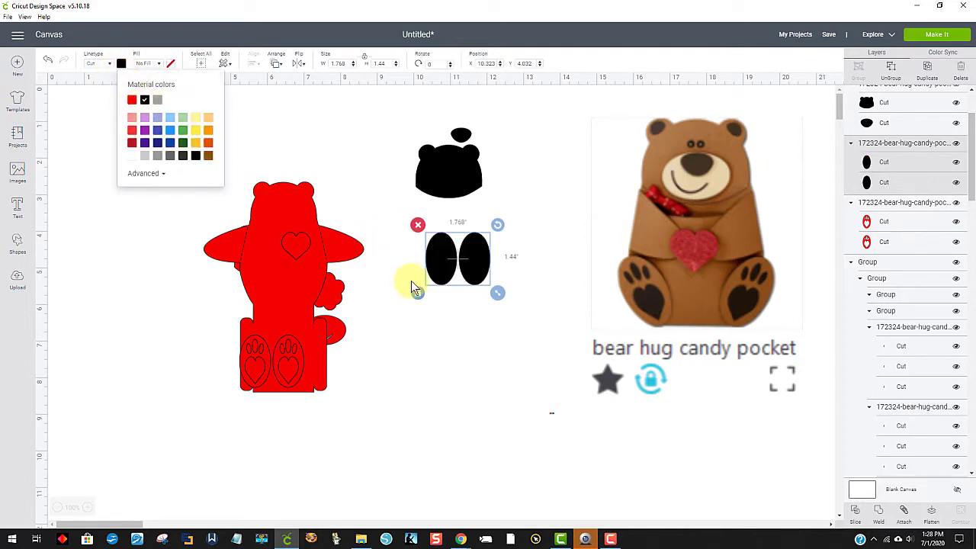
{"action": "left_click_drag", "start_coordinate": [434, 274], "coordinate": [471, 174]}
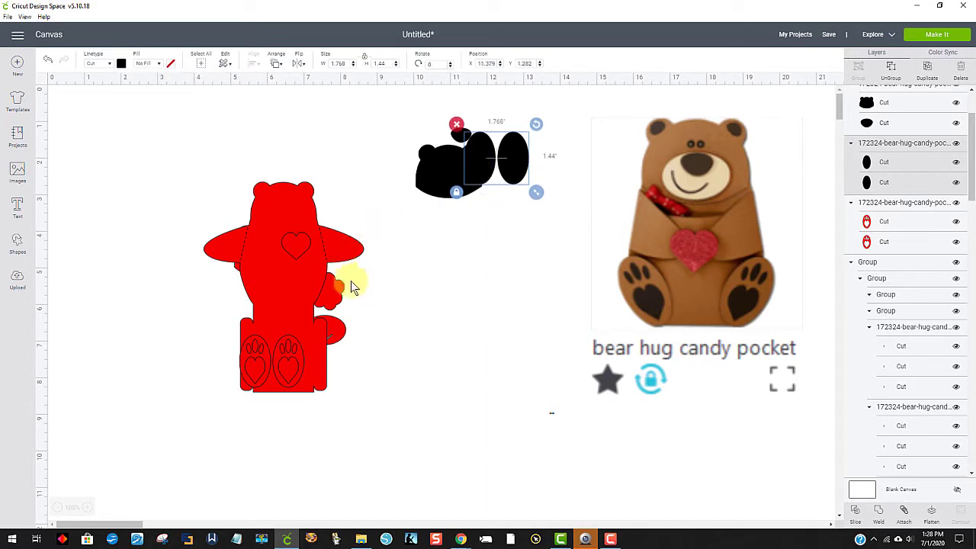
{"action": "left_click", "coordinate": [377, 286]}
Step: Delete the heart and the flower-shaped piece, and move the bear body clear of the remaining pieces
{"action": "left_click", "coordinate": [296, 242]}
{"action": "left_click_drag", "start_coordinate": [296, 242], "coordinate": [473, 273]}
{"action": "left_click", "coordinate": [462, 264]}
{"action": "left_click_drag", "start_coordinate": [362, 305], "coordinate": [197, 301]}
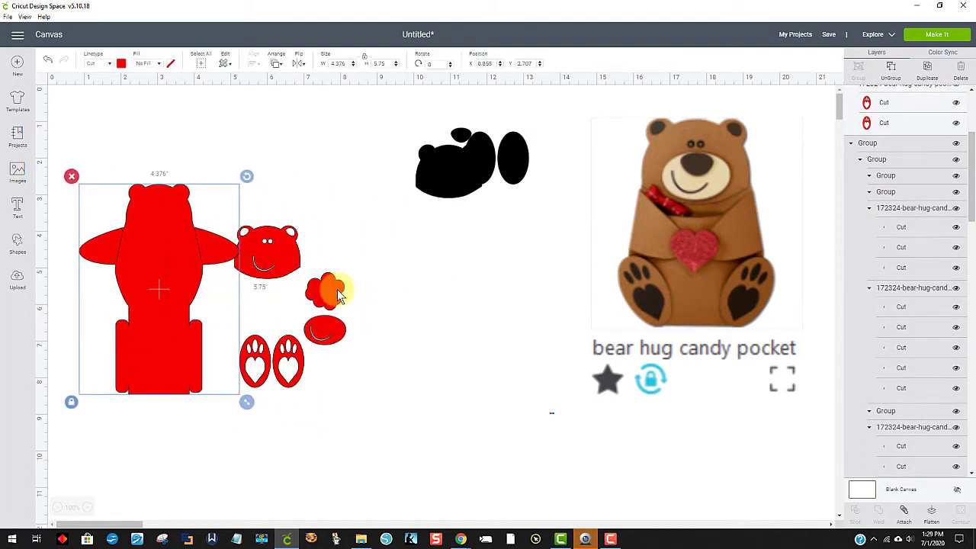
{"action": "left_click_drag", "start_coordinate": [341, 288], "coordinate": [505, 284]}
{"action": "left_click", "coordinate": [453, 264]}
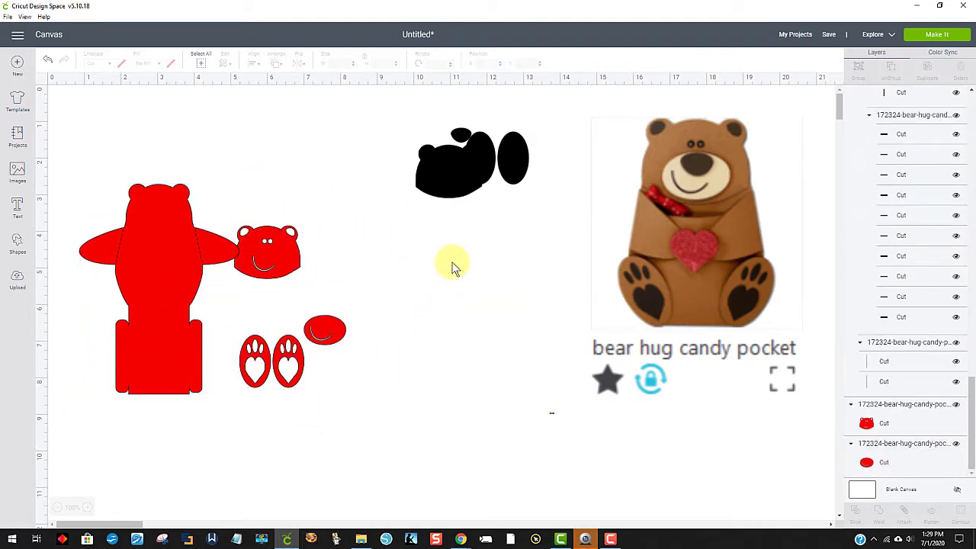
Step: Colour the smiling oval face piece tan #daa357 and place it just below the black pieces
{"action": "left_click_drag", "start_coordinate": [331, 328], "coordinate": [460, 273]}
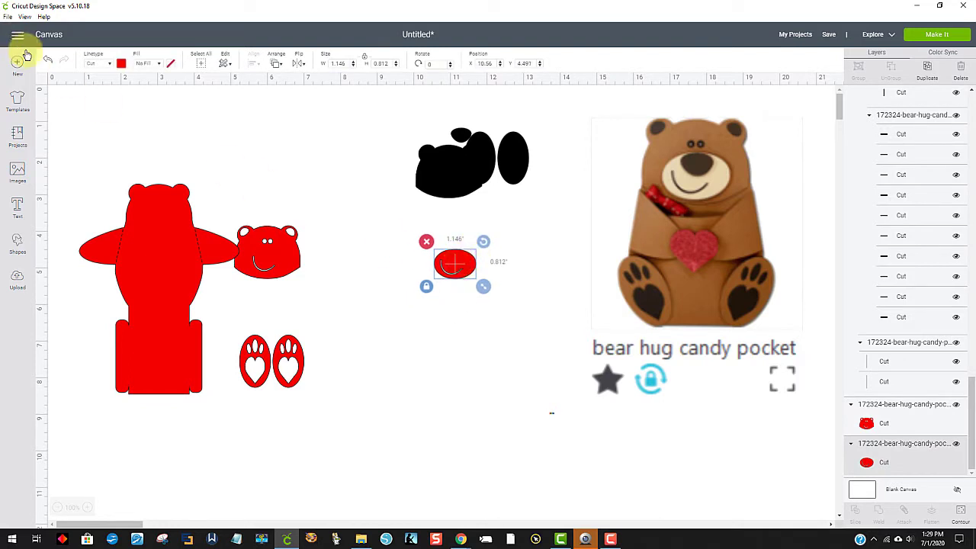
{"action": "left_click", "coordinate": [121, 63]}
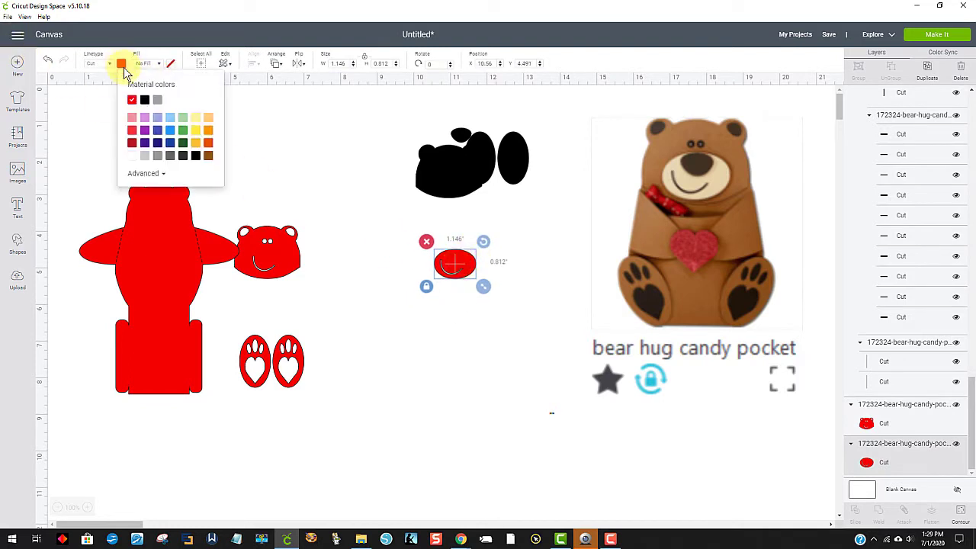
{"action": "left_click", "coordinate": [209, 156]}
{"action": "left_click", "coordinate": [143, 175]}
{"action": "left_click", "coordinate": [196, 204]}
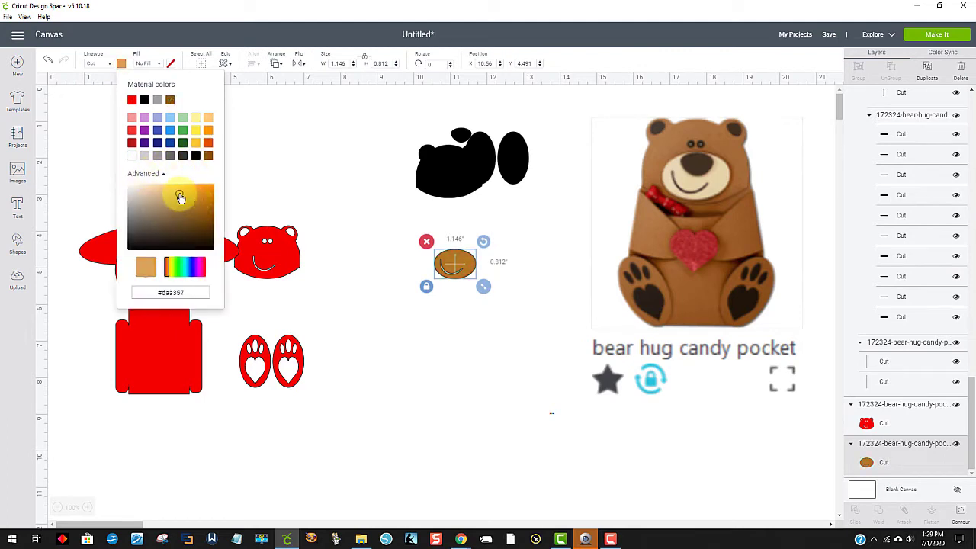
{"action": "left_click", "coordinate": [179, 194]}
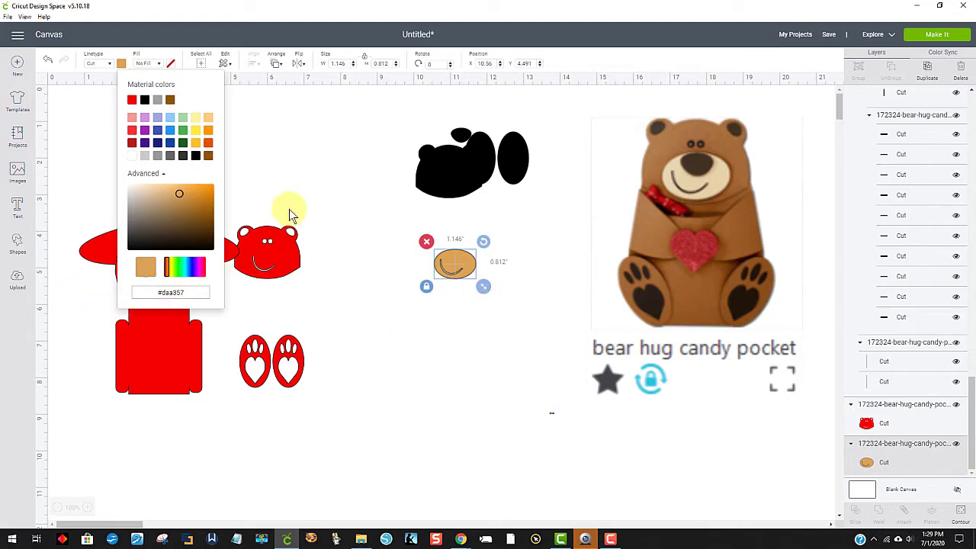
{"action": "left_click", "coordinate": [299, 179]}
{"action": "left_click_drag", "start_coordinate": [460, 263], "coordinate": [455, 220]}
Step: Colour the head with the cut-out eyes and smile brown and place it beside the black pieces
{"action": "left_click_drag", "start_coordinate": [263, 265], "coordinate": [330, 266]}
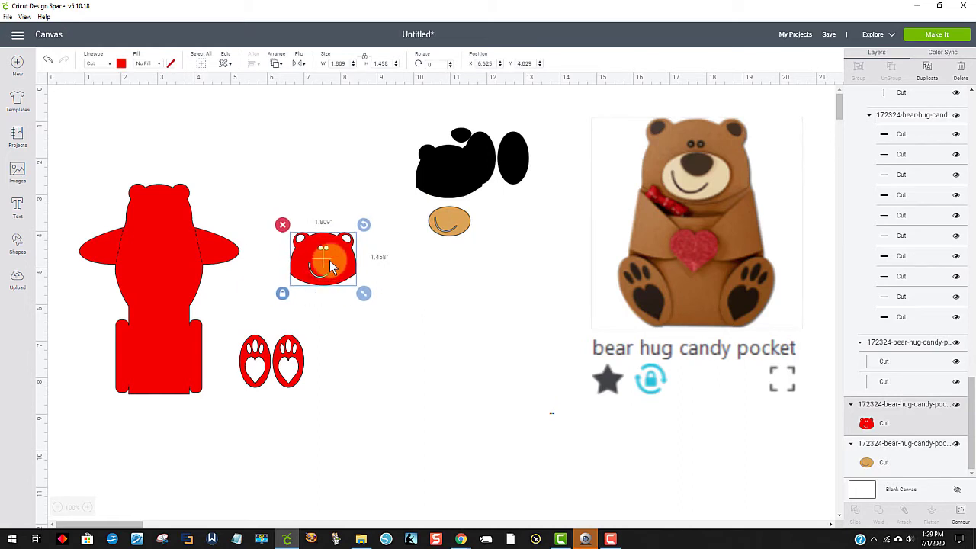
{"action": "left_click", "coordinate": [121, 64]}
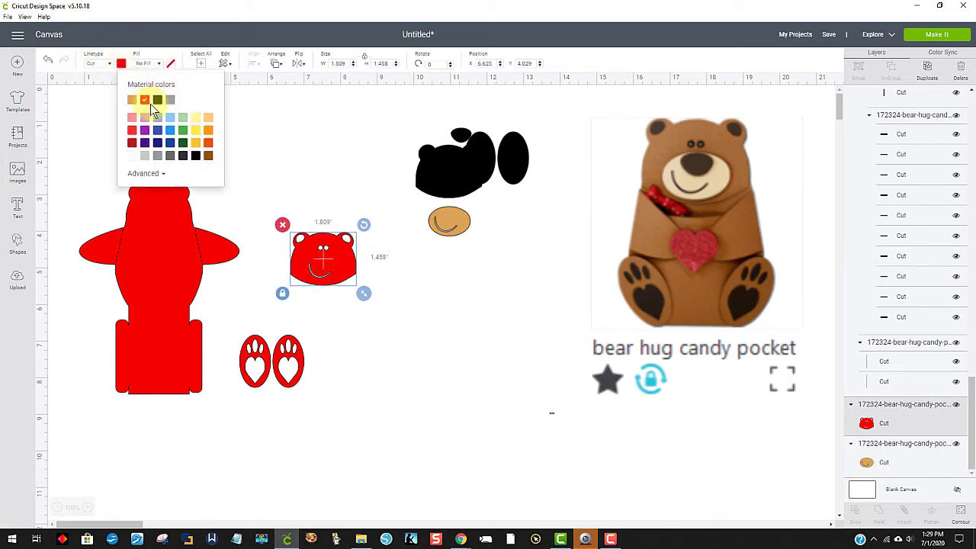
{"action": "left_click", "coordinate": [210, 157]}
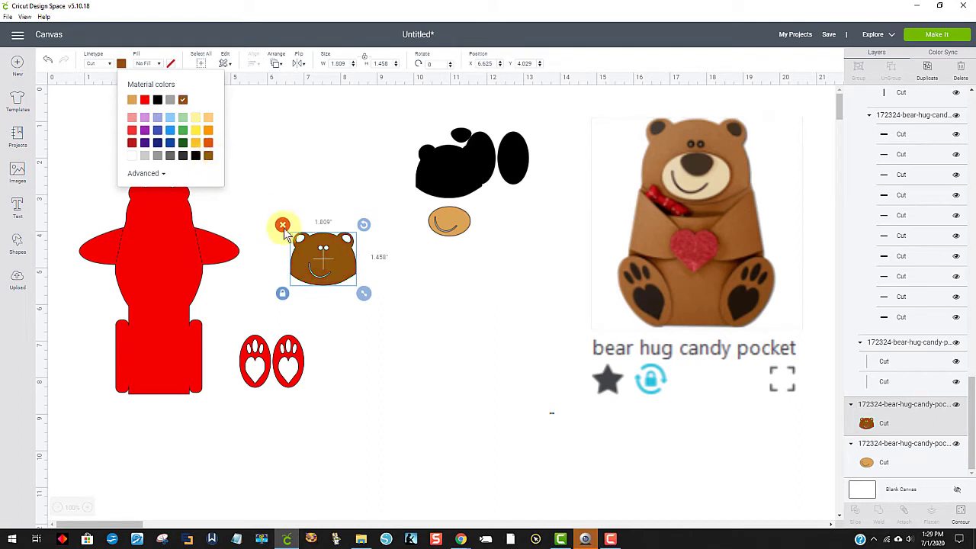
{"action": "left_click_drag", "start_coordinate": [316, 264], "coordinate": [332, 180]}
Step: Move the two paw-print feet below the brown head and colour them the same brown
{"action": "left_click_drag", "start_coordinate": [272, 361], "coordinate": [317, 247]}
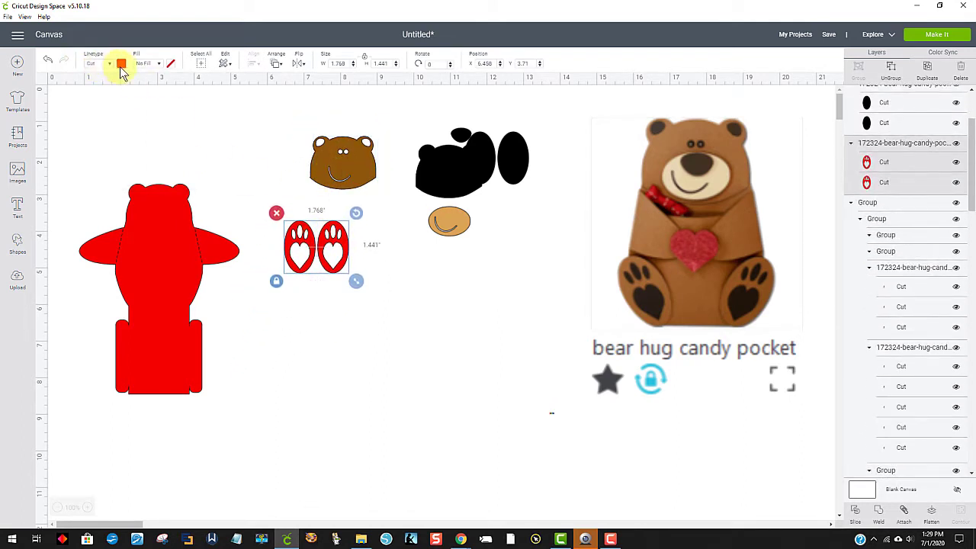
{"action": "left_click", "coordinate": [122, 66]}
{"action": "left_click", "coordinate": [184, 102]}
{"action": "left_click_drag", "start_coordinate": [295, 246], "coordinate": [341, 245]}
Step: Move the bear body below the brown pieces and set its material colour to the same brown
{"action": "left_click_drag", "start_coordinate": [160, 246], "coordinate": [213, 302]}
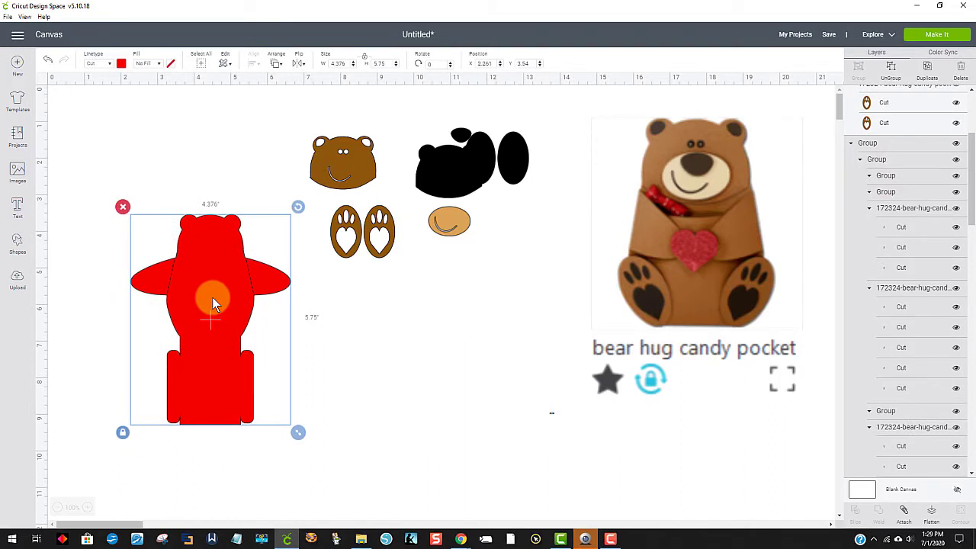
{"action": "left_click", "coordinate": [121, 63]}
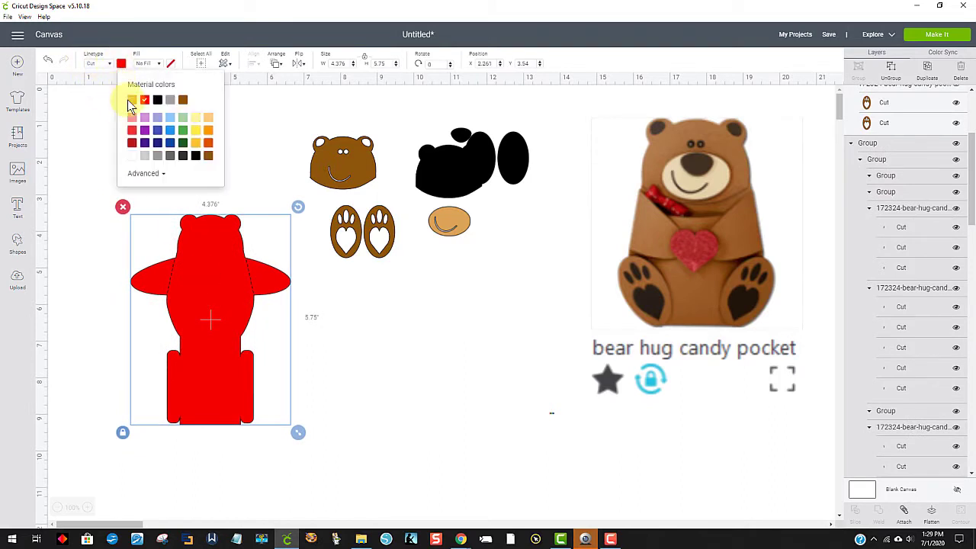
{"action": "left_click", "coordinate": [182, 100]}
{"action": "left_click", "coordinate": [421, 327]}
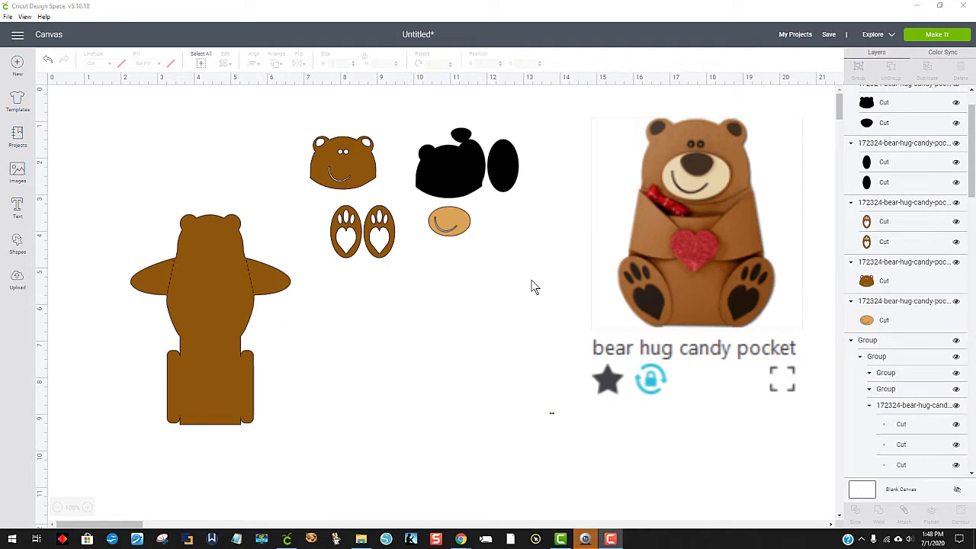
Step: Ungroup the brown bear body and its fold lines, repeating the ungrouping on the result
{"action": "left_click", "coordinate": [256, 304]}
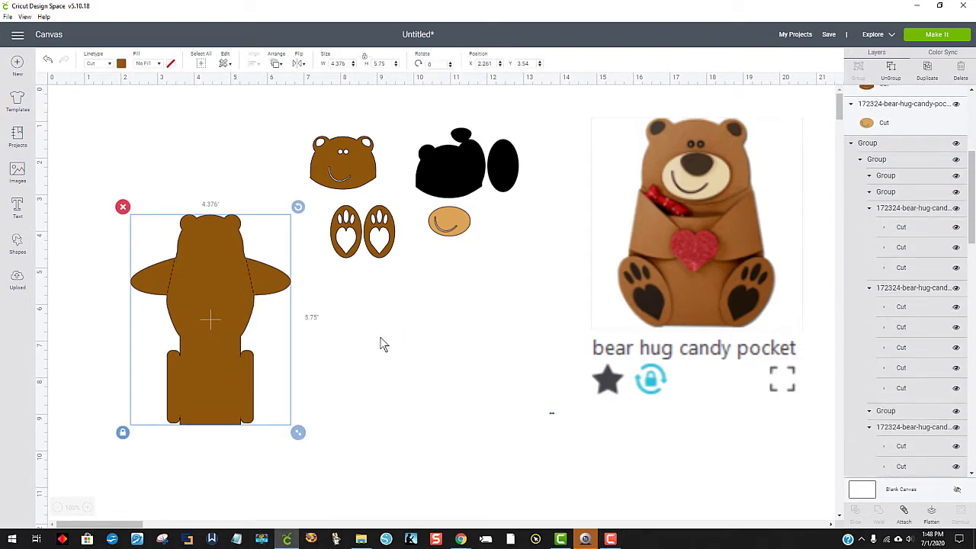
{"action": "right_click", "coordinate": [212, 299]}
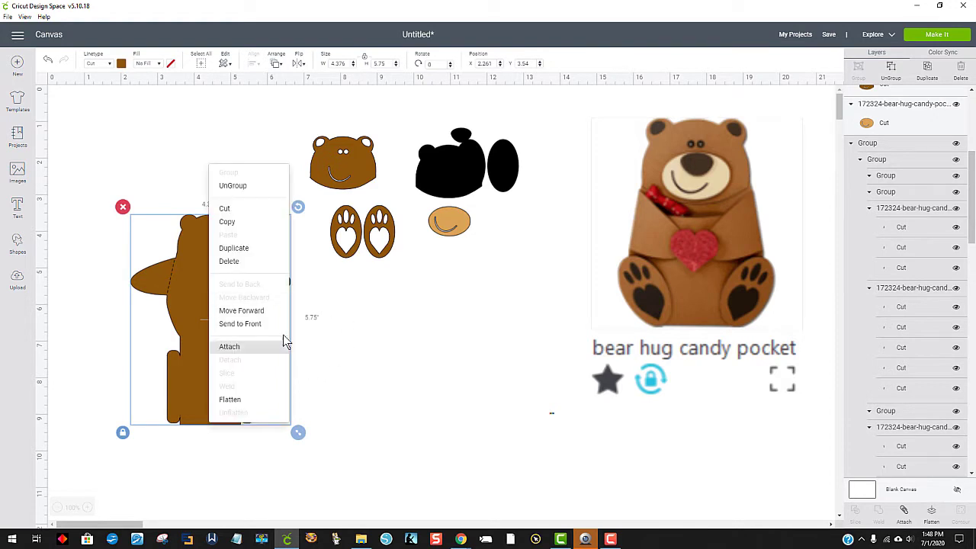
{"action": "left_click", "coordinate": [233, 185]}
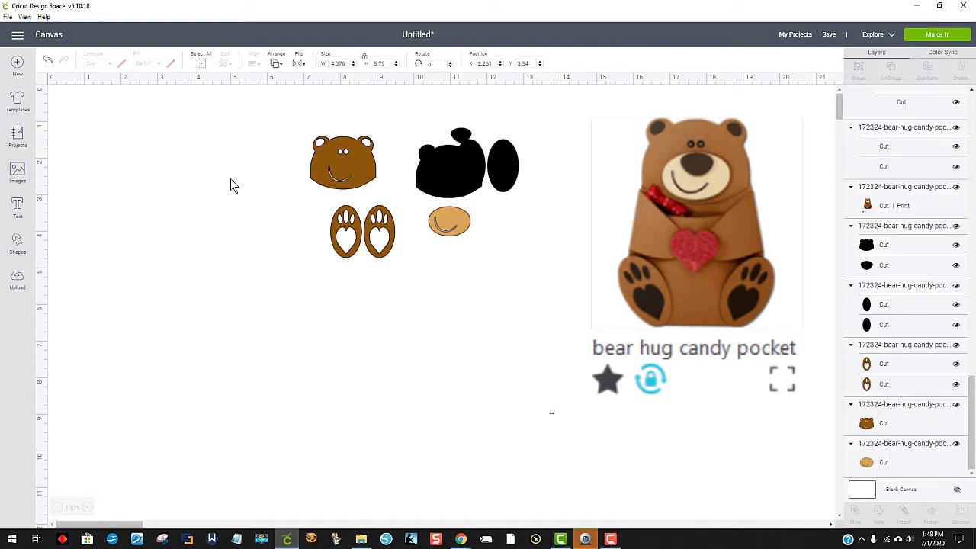
{"action": "left_click", "coordinate": [253, 322]}
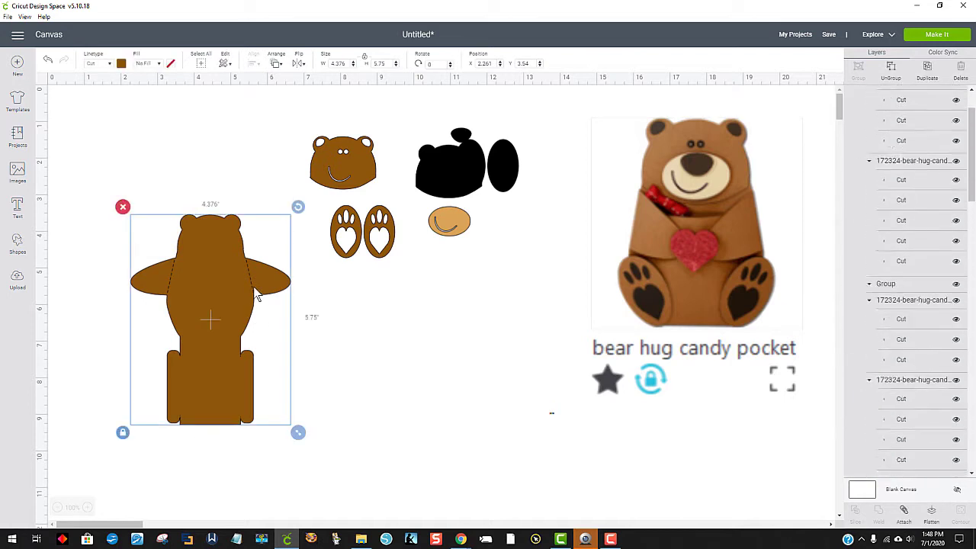
{"action": "left_click", "coordinate": [888, 72]}
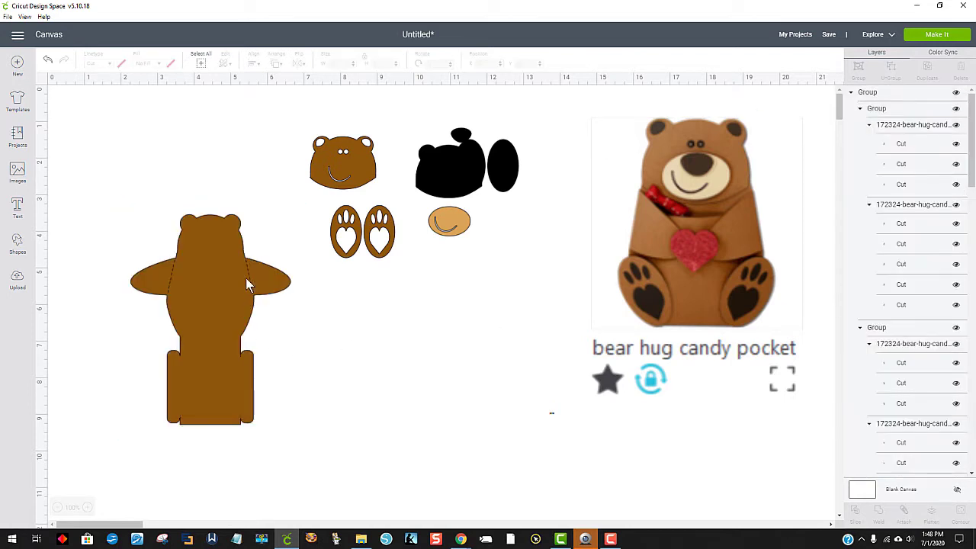
Step: Examine the layer list to identify which cut layers belong to the bear body and which to its dashed fold lines
{"action": "left_click", "coordinate": [248, 278]}
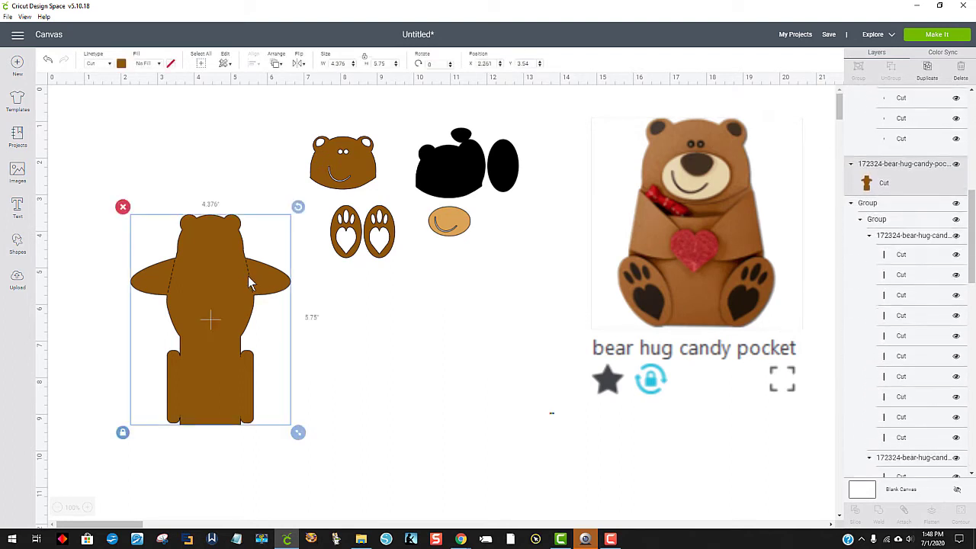
{"action": "right_click", "coordinate": [229, 353]}
{"action": "left_click", "coordinate": [341, 377]}
{"action": "left_click", "coordinate": [252, 339]}
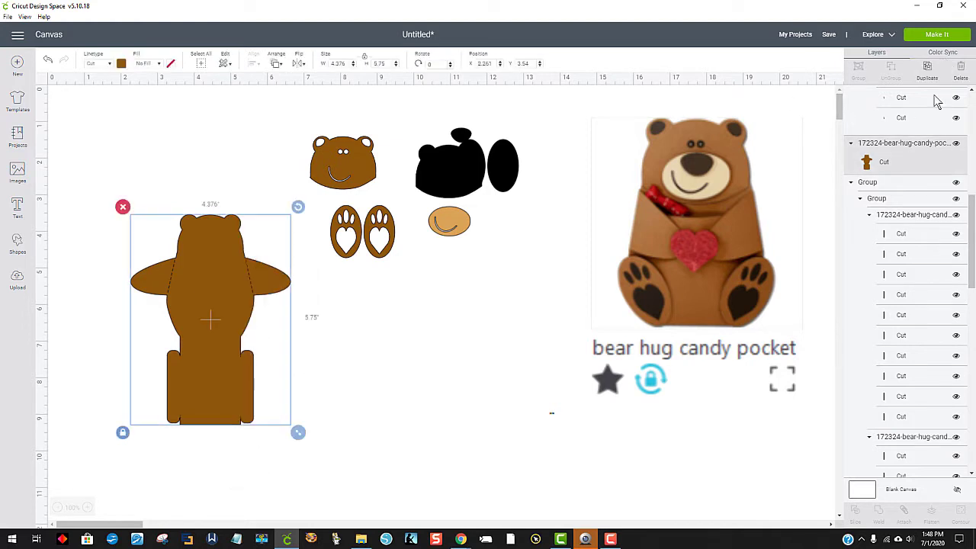
{"action": "left_click", "coordinate": [902, 240]}
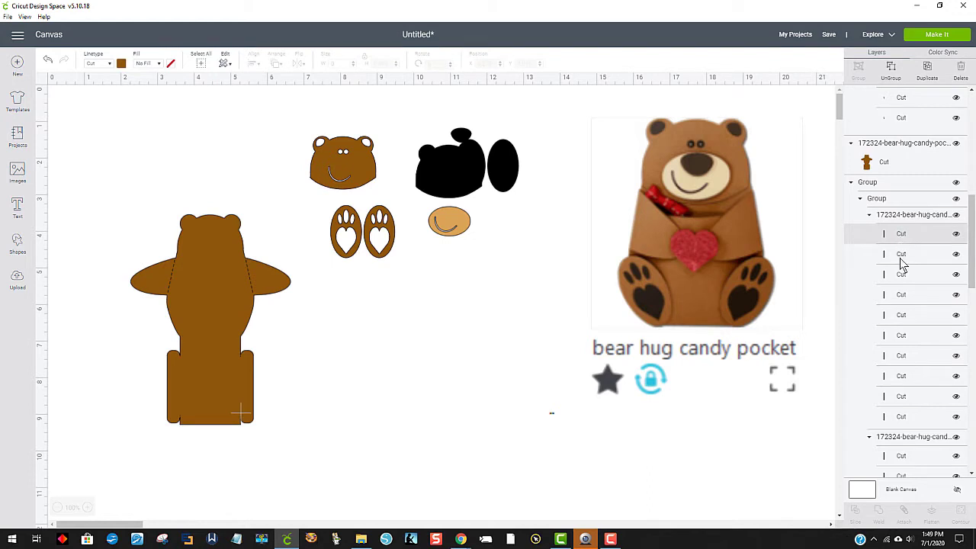
{"action": "left_click", "coordinate": [902, 260]}
{"action": "scroll", "coordinate": [902, 319], "scroll_direction": "down", "scroll_amount": 5}
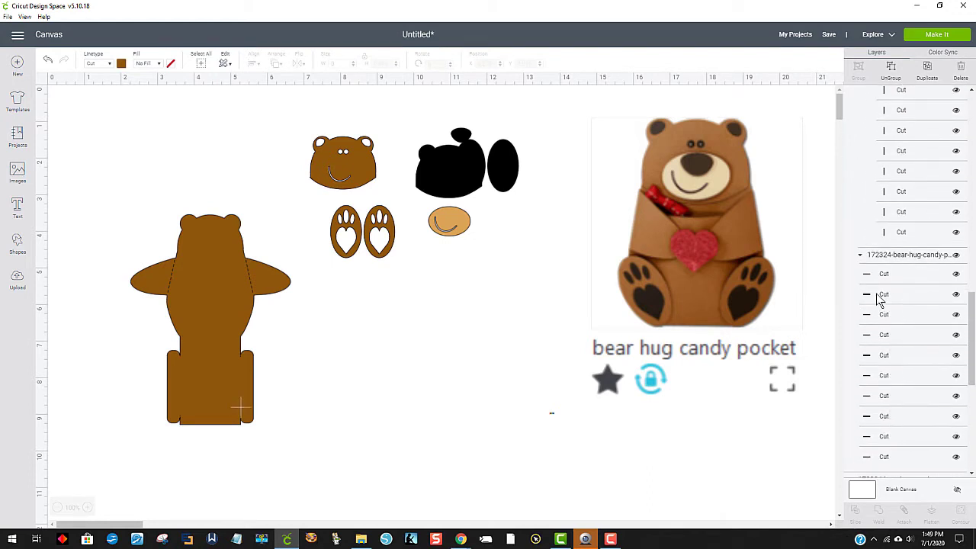
{"action": "left_click", "coordinate": [881, 317]}
{"action": "scroll", "coordinate": [879, 366], "scroll_direction": "down", "scroll_amount": 4}
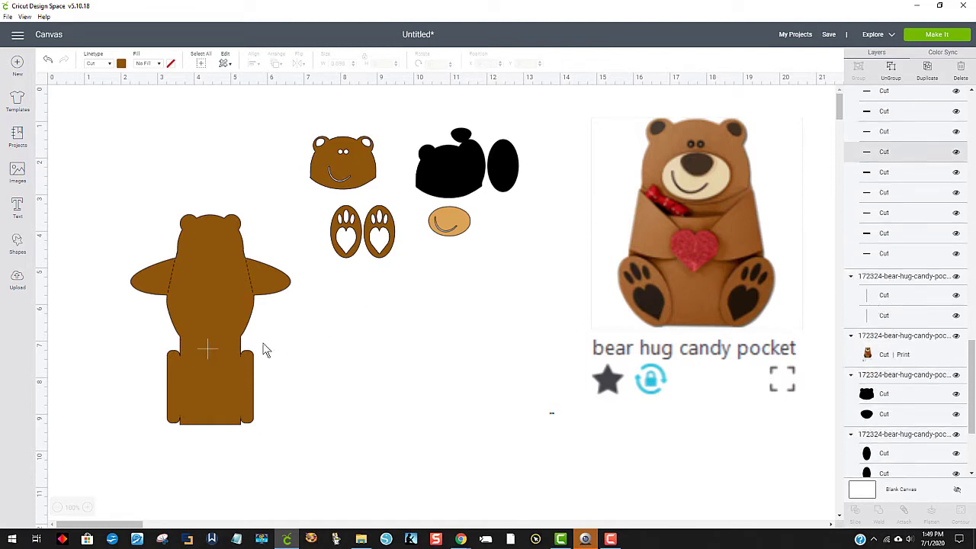
Step: Change the linetype of the dashed arm fold lines on the bear body from Cut to Score
{"action": "left_click", "coordinate": [249, 280]}
{"action": "left_click", "coordinate": [249, 279]}
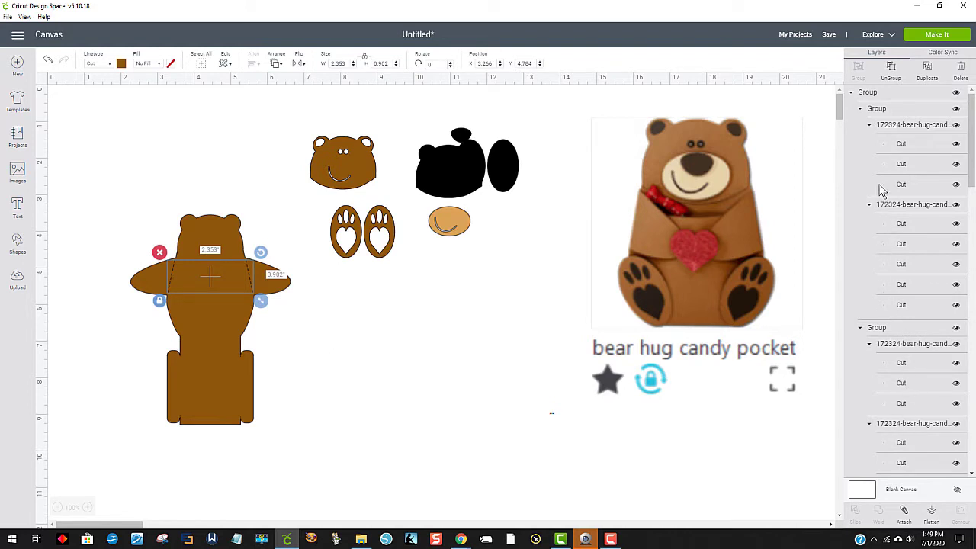
{"action": "left_click", "coordinate": [112, 67]}
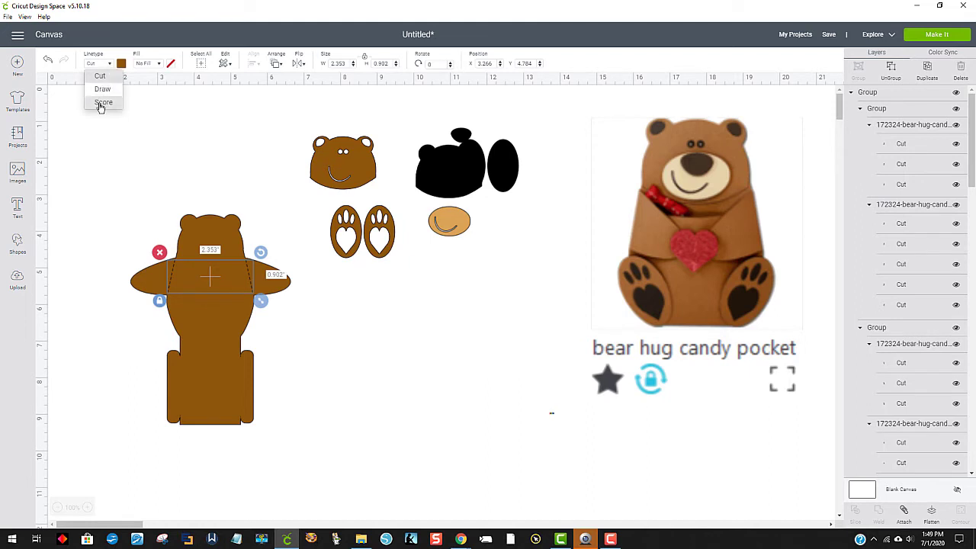
{"action": "left_click", "coordinate": [101, 105]}
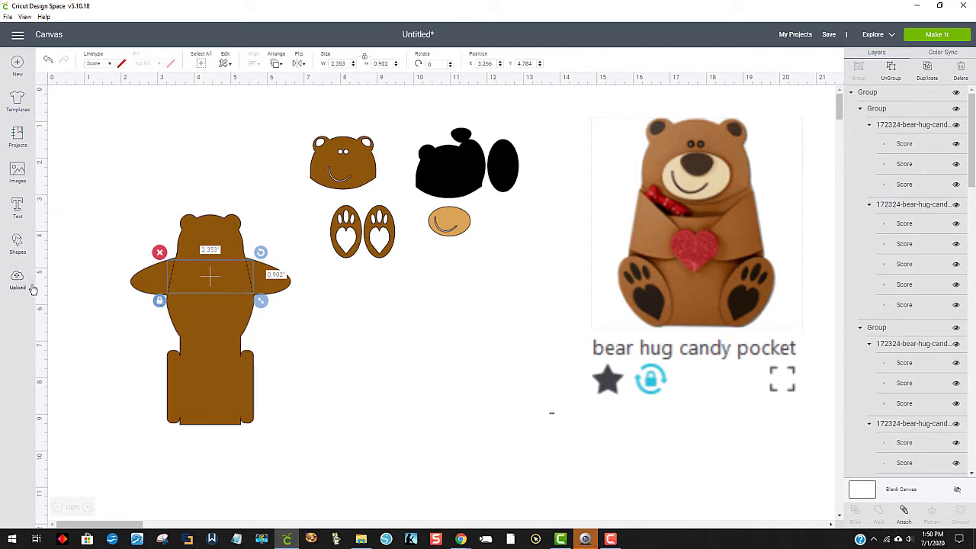
Step: Add a score line, shorten it to about 1.28 inches high, tilt it and place it over the bear's right-hand arm fold
{"action": "left_click", "coordinate": [17, 244]}
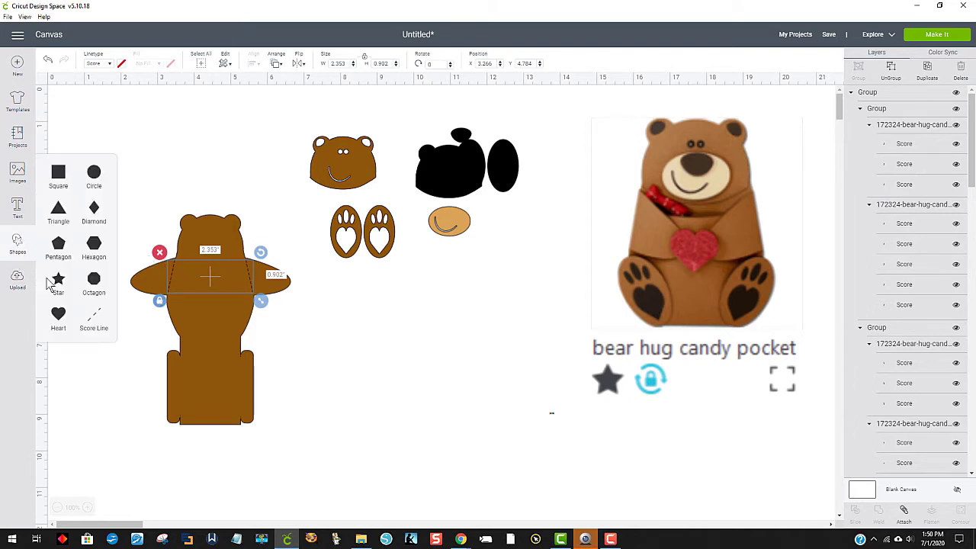
{"action": "left_click", "coordinate": [94, 317]}
{"action": "left_click", "coordinate": [205, 176]}
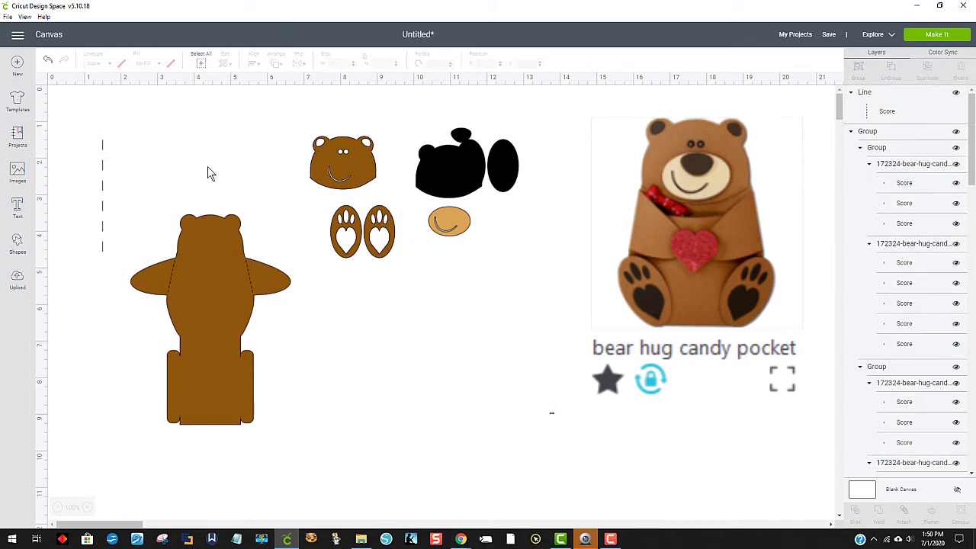
{"action": "left_click", "coordinate": [104, 158]}
{"action": "left_click_drag", "start_coordinate": [111, 264], "coordinate": [284, 286]}
{"action": "left_click_drag", "start_coordinate": [289, 247], "coordinate": [280, 245]}
{"action": "left_click_drag", "start_coordinate": [284, 282], "coordinate": [252, 282]}
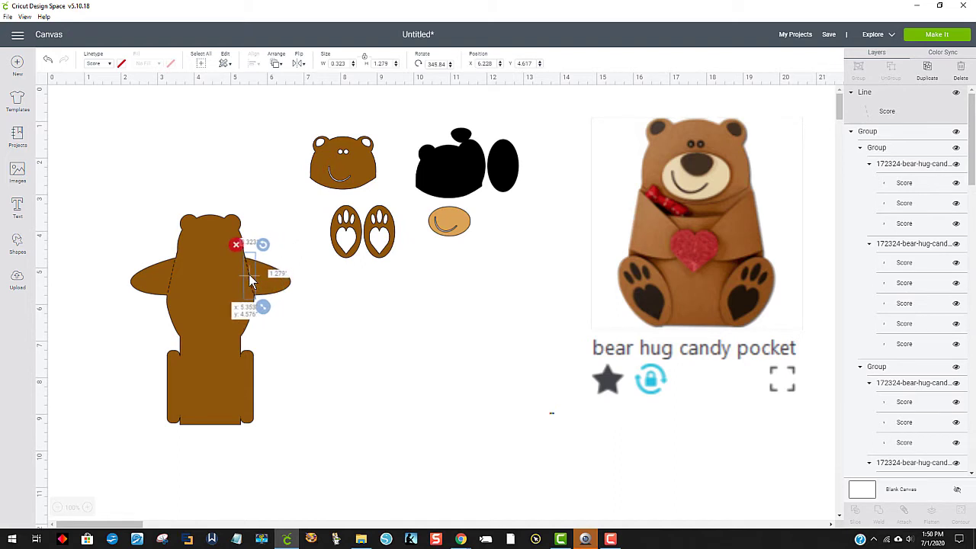
Step: Lengthen the new score line to about 1.43 inches high and rotate it to about 347.8° to match the right-hand arm fold
{"action": "left_click", "coordinate": [341, 339]}
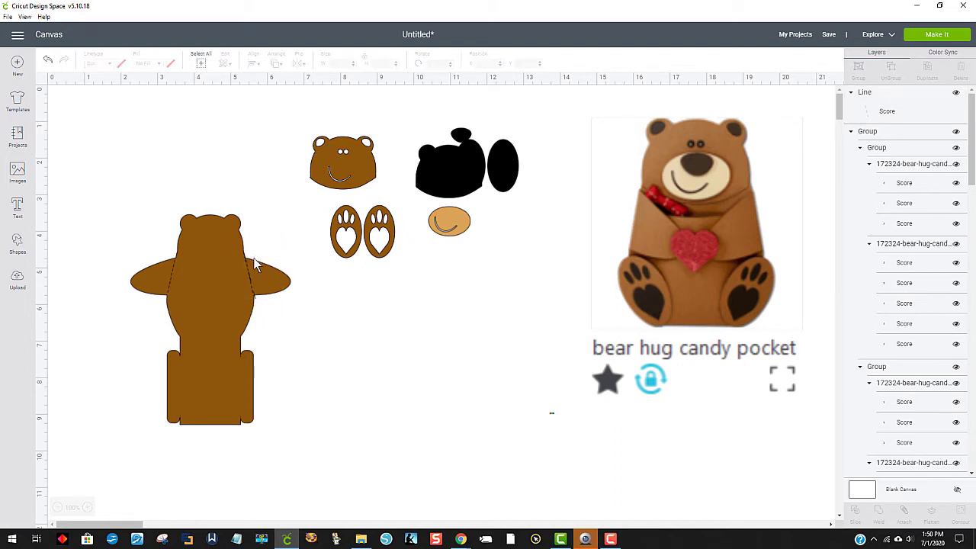
{"action": "left_click", "coordinate": [253, 294]}
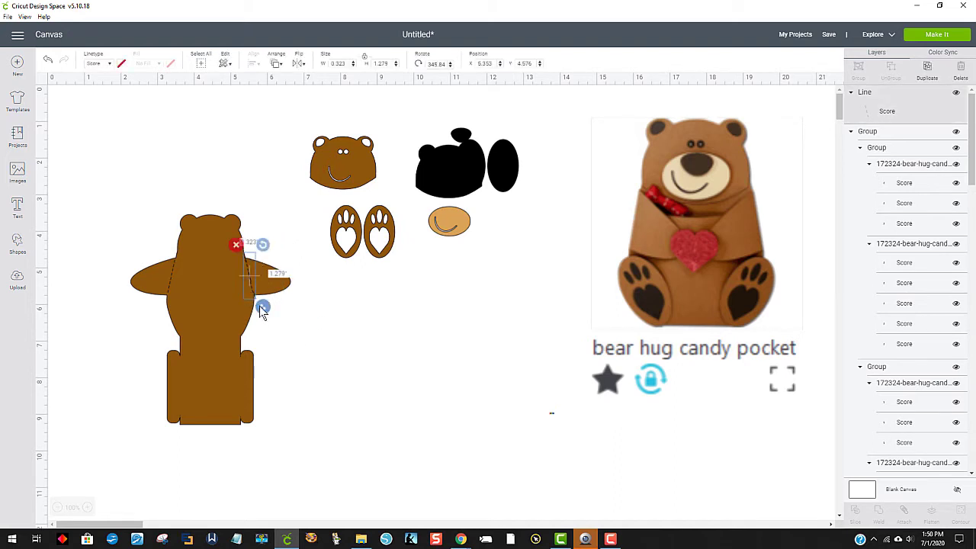
{"action": "left_click_drag", "start_coordinate": [253, 278], "coordinate": [254, 285]}
{"action": "left_click", "coordinate": [341, 340]}
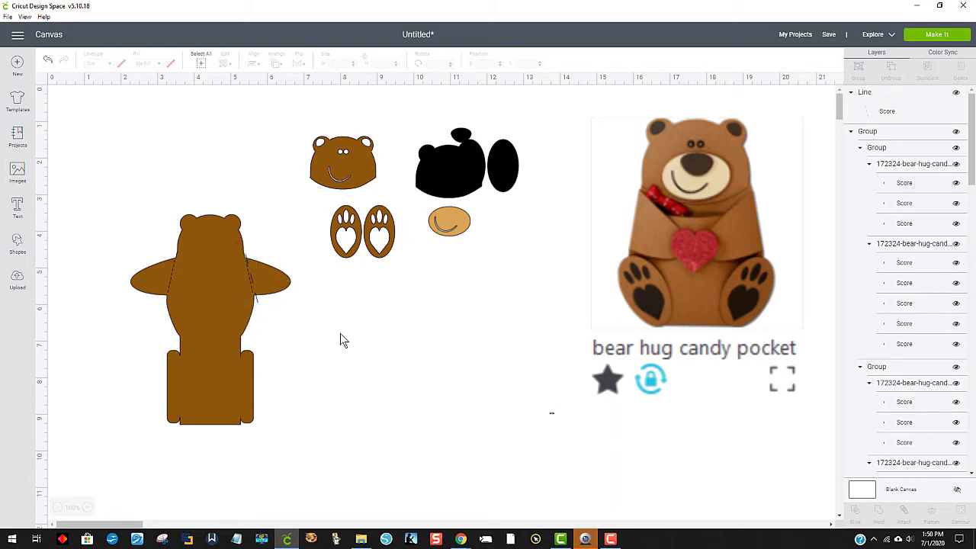
{"action": "left_click", "coordinate": [256, 304]}
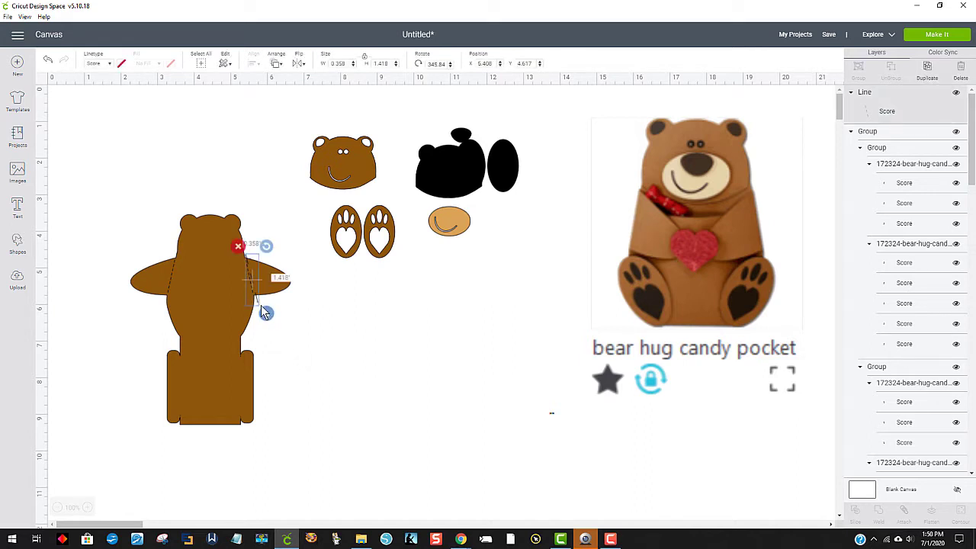
{"action": "left_click_drag", "start_coordinate": [262, 248], "coordinate": [254, 286]}
{"action": "left_click", "coordinate": [308, 324]}
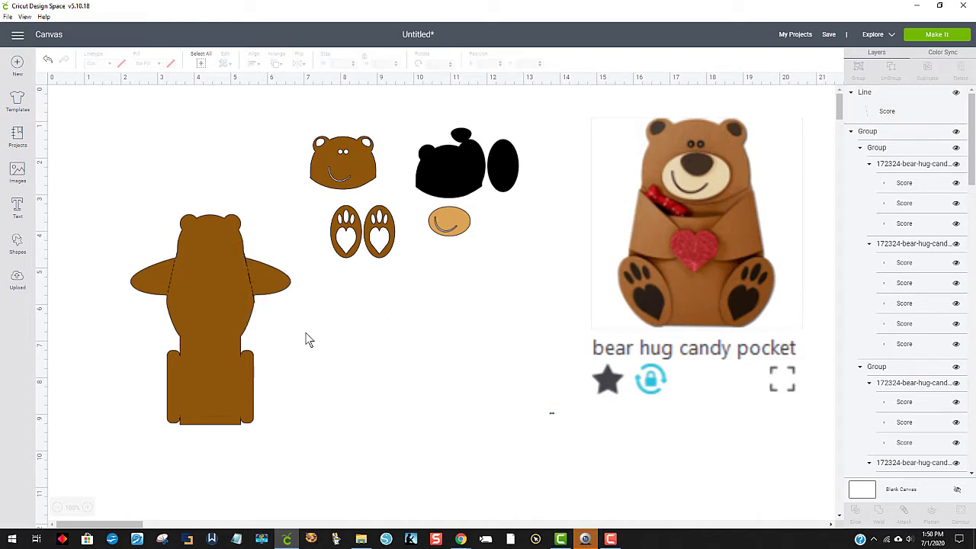
Step: Identify the small dashes of the right-hand arm fold among the score layers and hide their group
{"action": "left_click", "coordinate": [249, 282]}
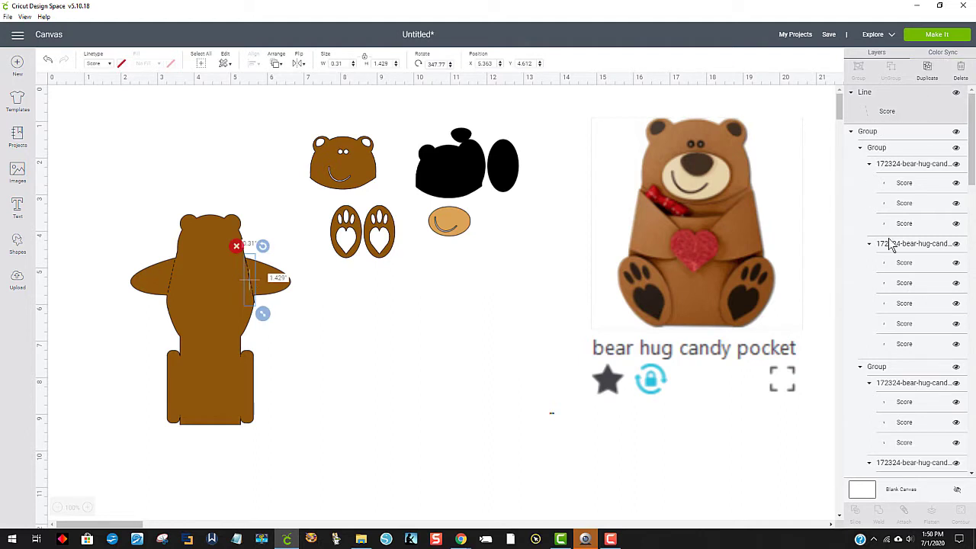
{"action": "left_click", "coordinate": [897, 191]}
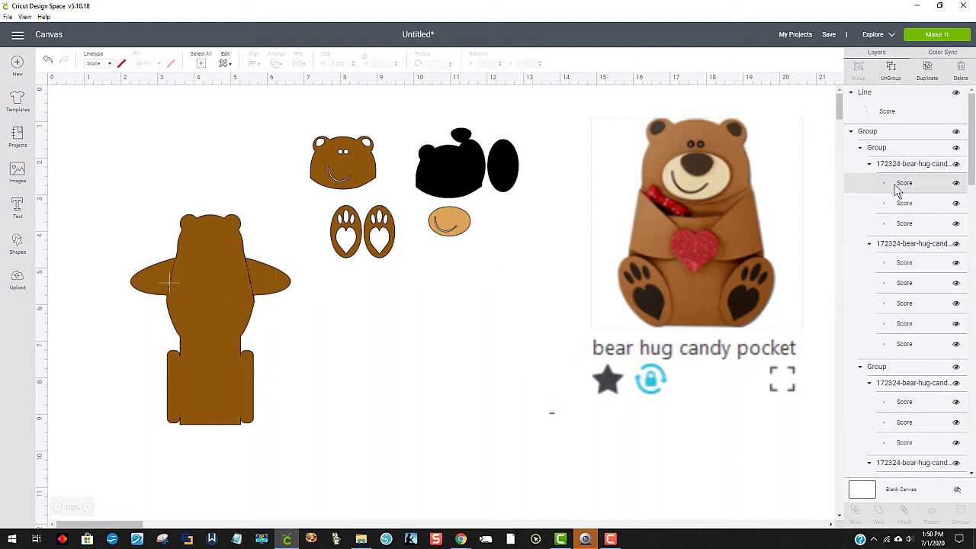
{"action": "left_click", "coordinate": [916, 263]}
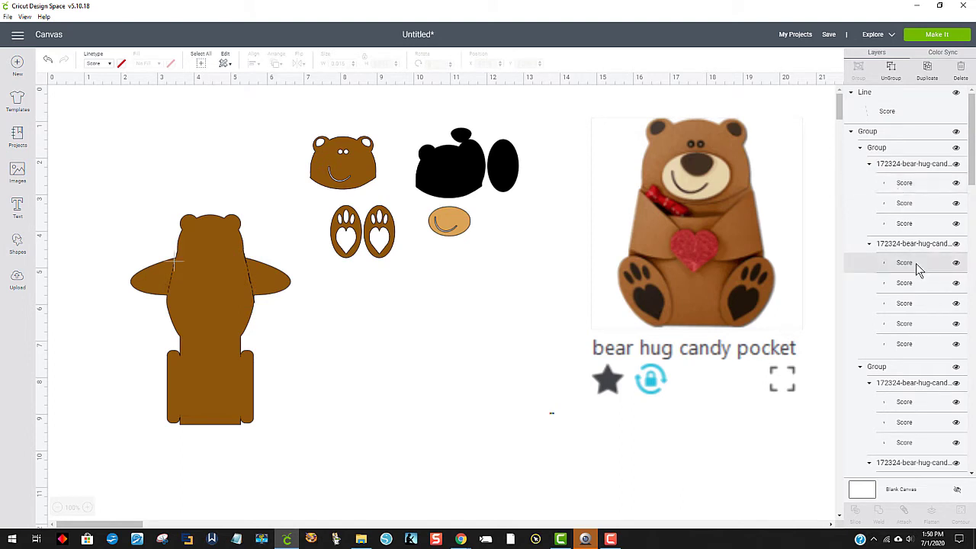
{"action": "left_click", "coordinate": [910, 283]}
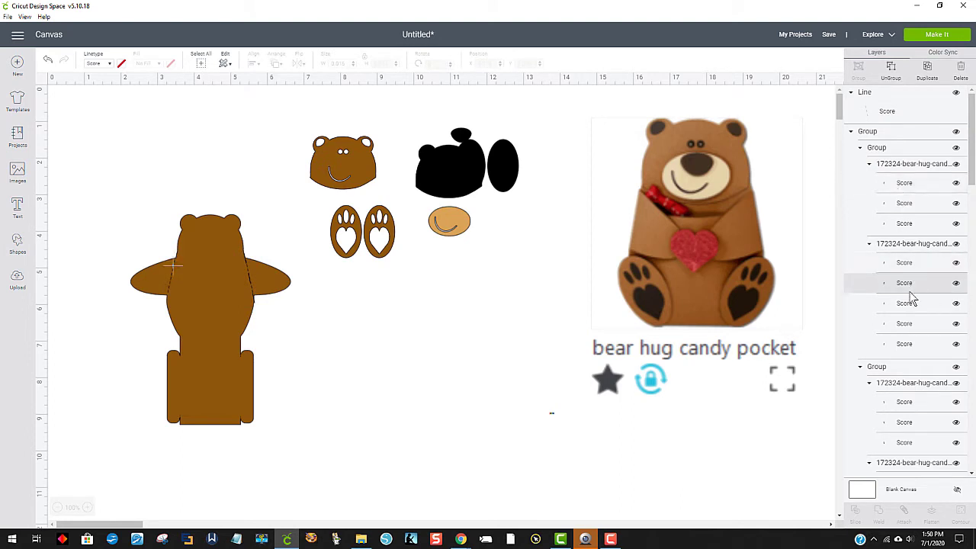
{"action": "left_click", "coordinate": [904, 311]}
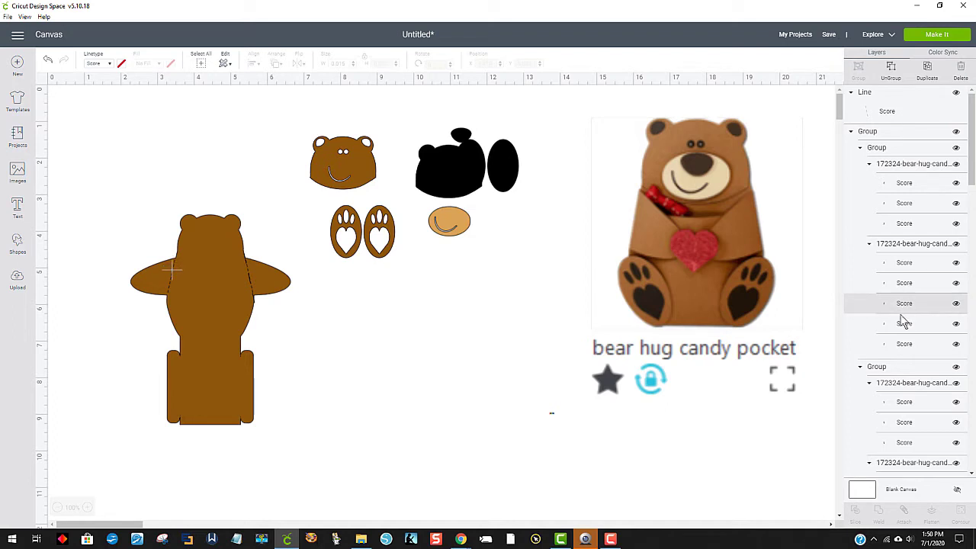
{"action": "left_click", "coordinate": [902, 328]}
{"action": "left_click", "coordinate": [900, 347]}
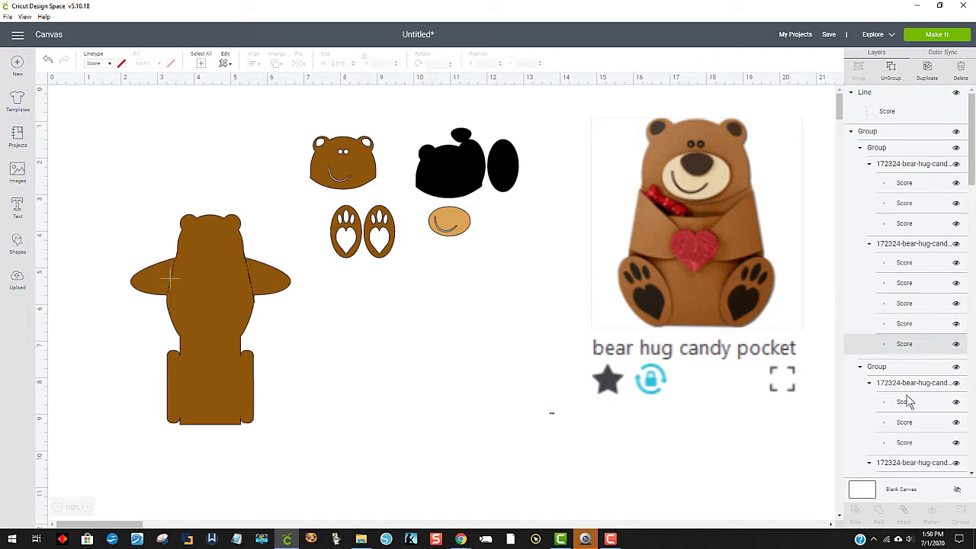
{"action": "left_click", "coordinate": [907, 408]}
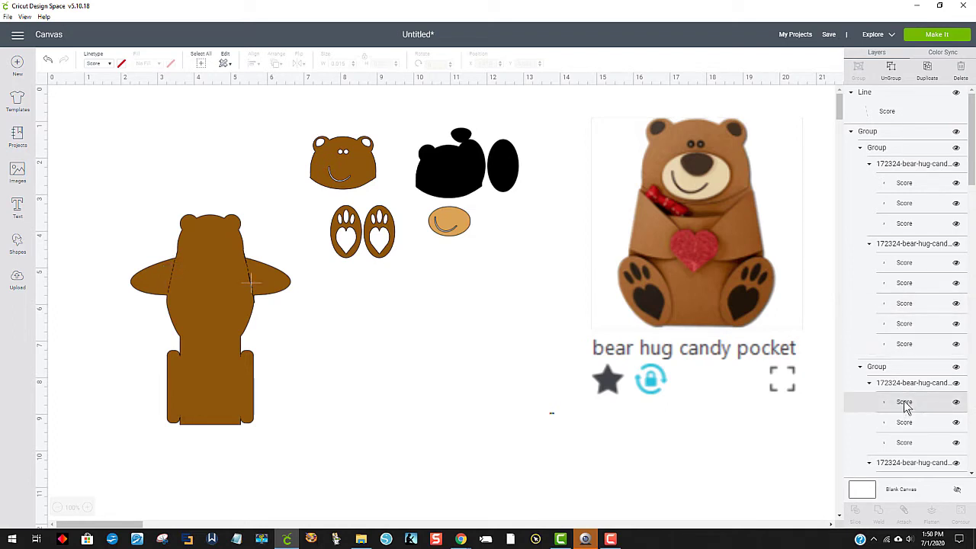
{"action": "left_click", "coordinate": [897, 425]}
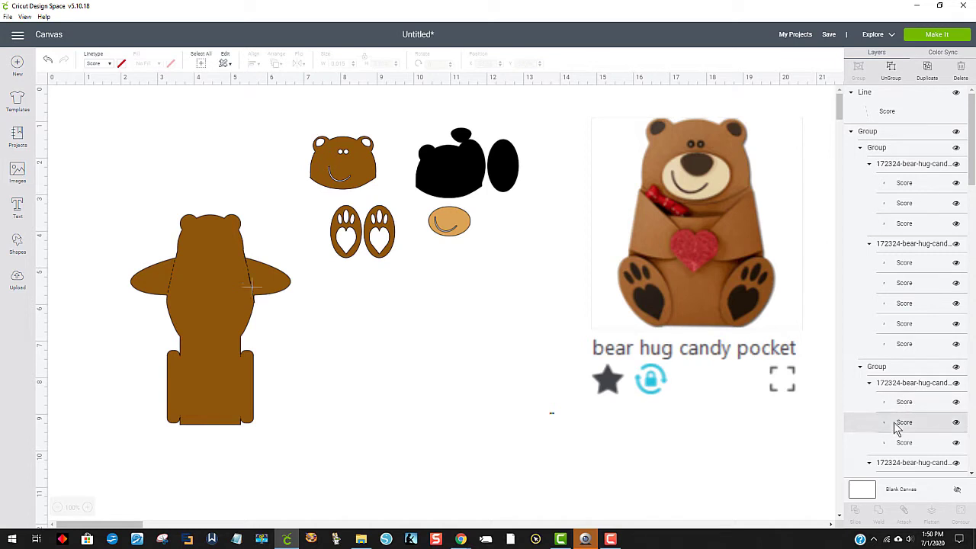
{"action": "left_click", "coordinate": [906, 405]}
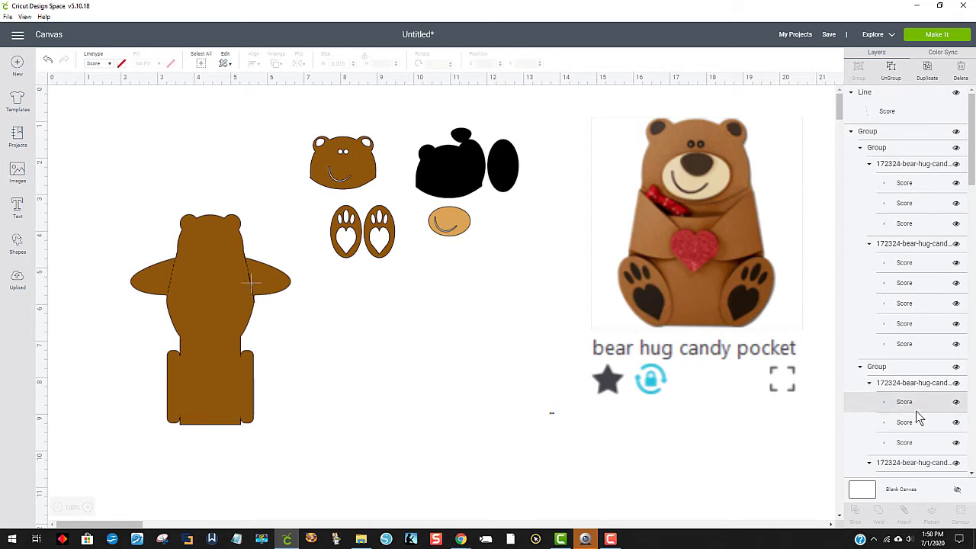
{"action": "scroll", "coordinate": [917, 415], "scroll_direction": "down", "scroll_amount": 1}
{"action": "left_click", "coordinate": [955, 338]}
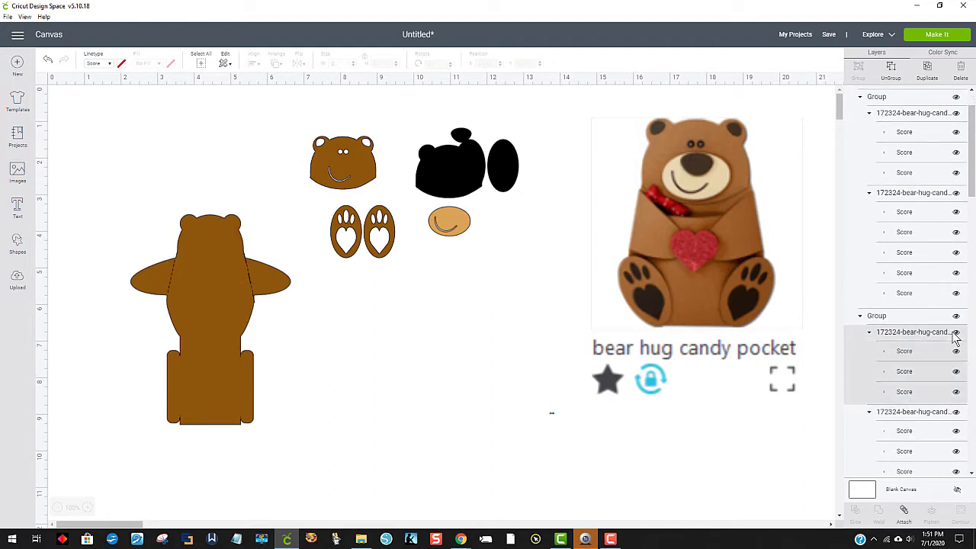
{"action": "left_click", "coordinate": [955, 334]}
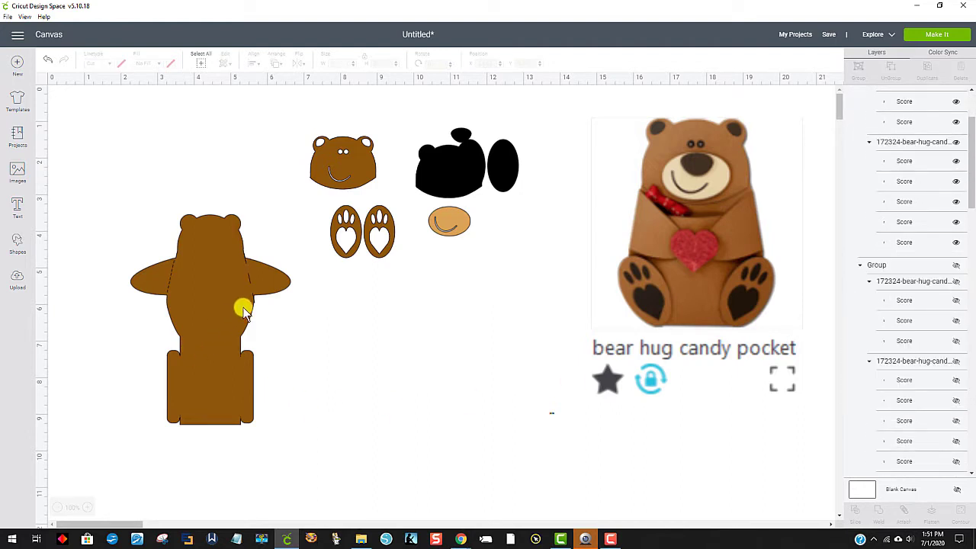
Step: Duplicate the new score line, flip the copy horizontally and place it over the left-hand arm fold
{"action": "left_click", "coordinate": [251, 283]}
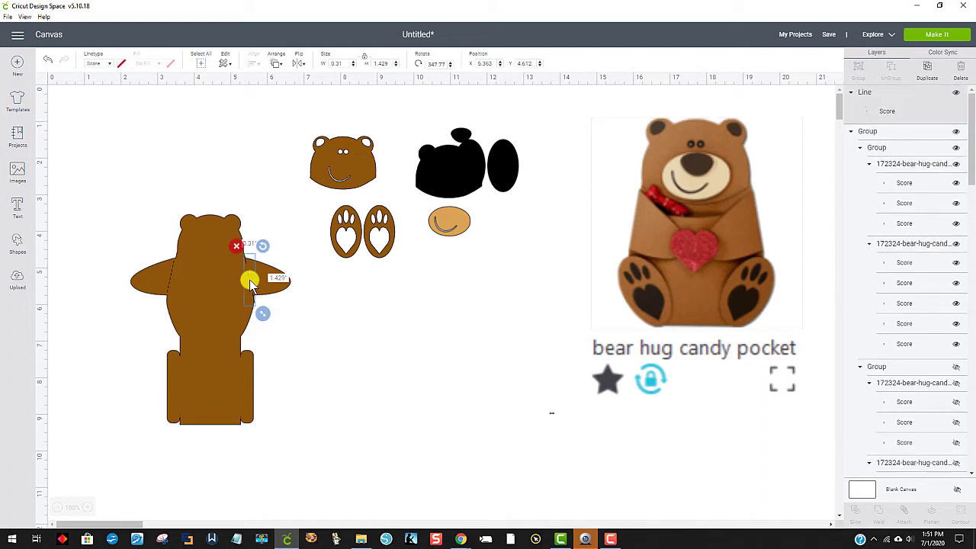
{"action": "left_click", "coordinate": [927, 70]}
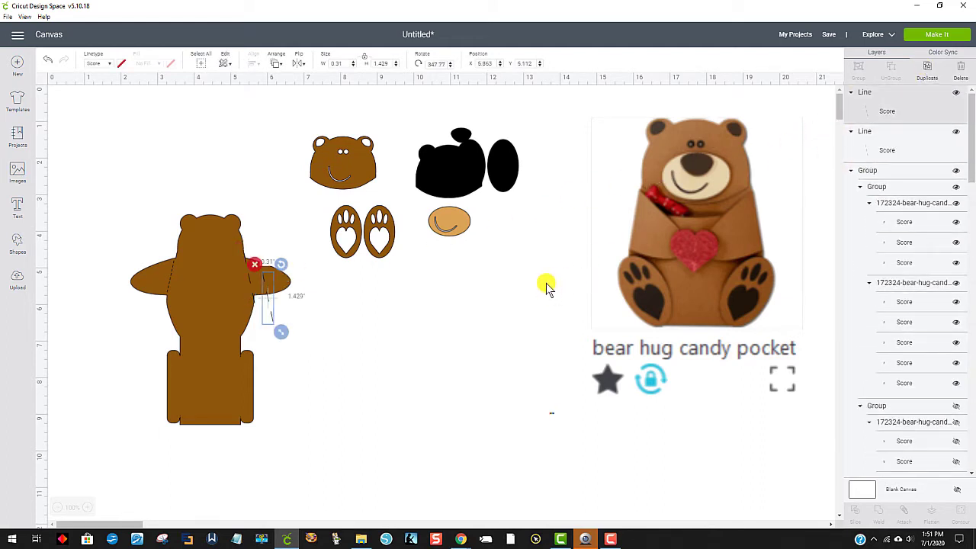
{"action": "left_click", "coordinate": [300, 65]}
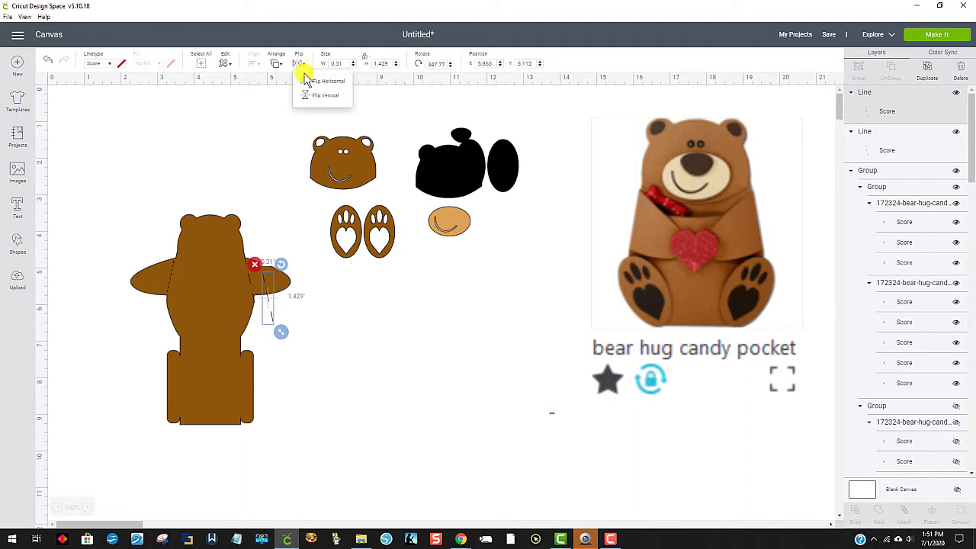
{"action": "left_click", "coordinate": [323, 85]}
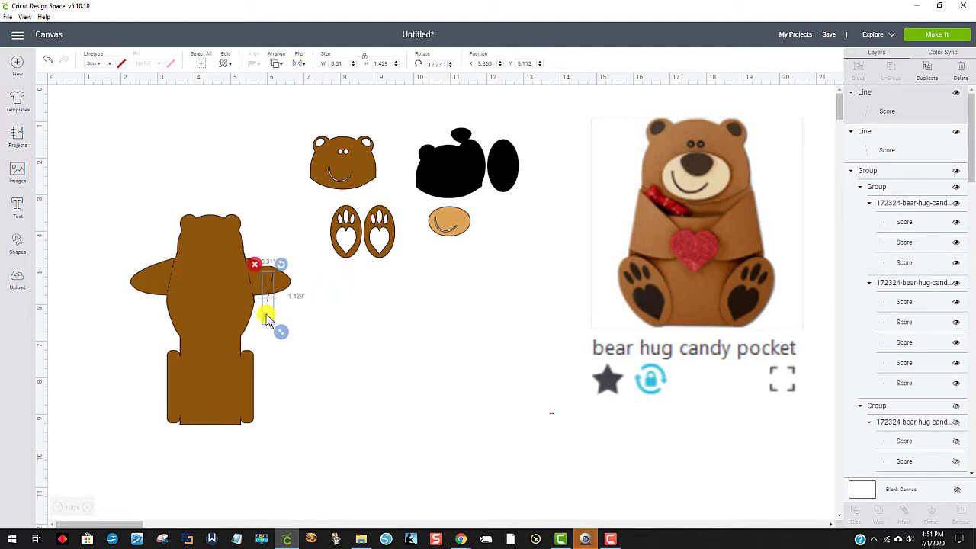
{"action": "left_click_drag", "start_coordinate": [261, 325], "coordinate": [163, 303]}
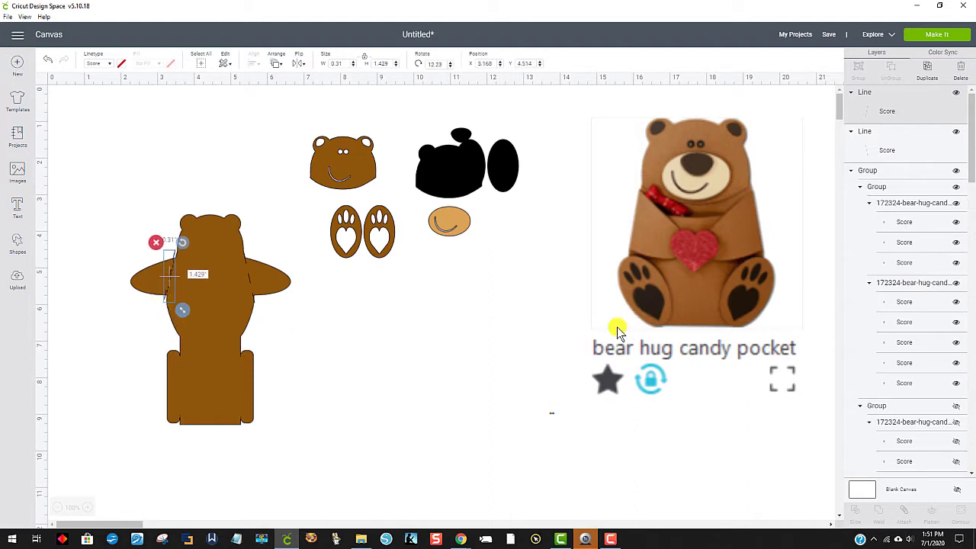
{"action": "left_click", "coordinate": [441, 330]}
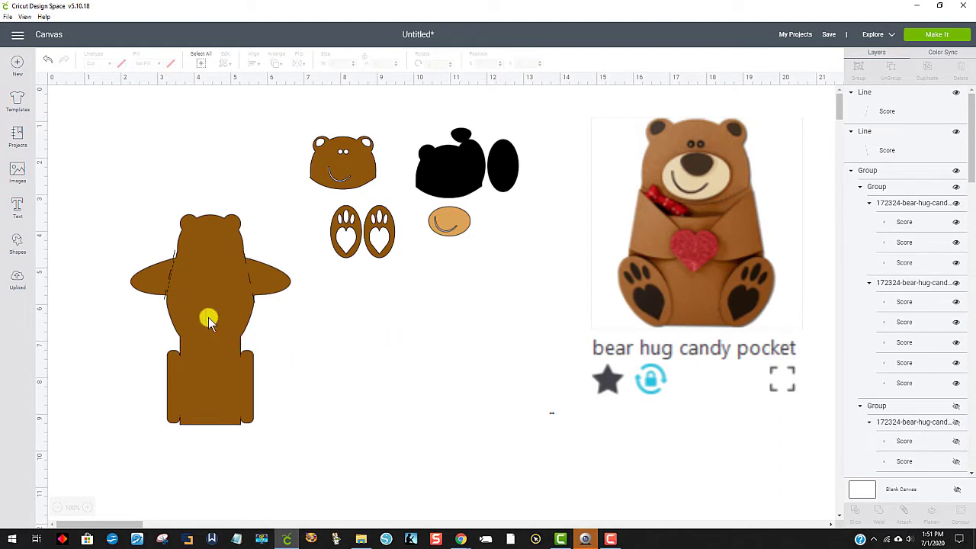
Step: Nudge the copied score line into closer alignment with the bear's left-hand arm fold
{"action": "left_click", "coordinate": [171, 255]}
{"action": "left_click_drag", "start_coordinate": [171, 255], "coordinate": [174, 263]}
{"action": "left_click", "coordinate": [512, 420]}
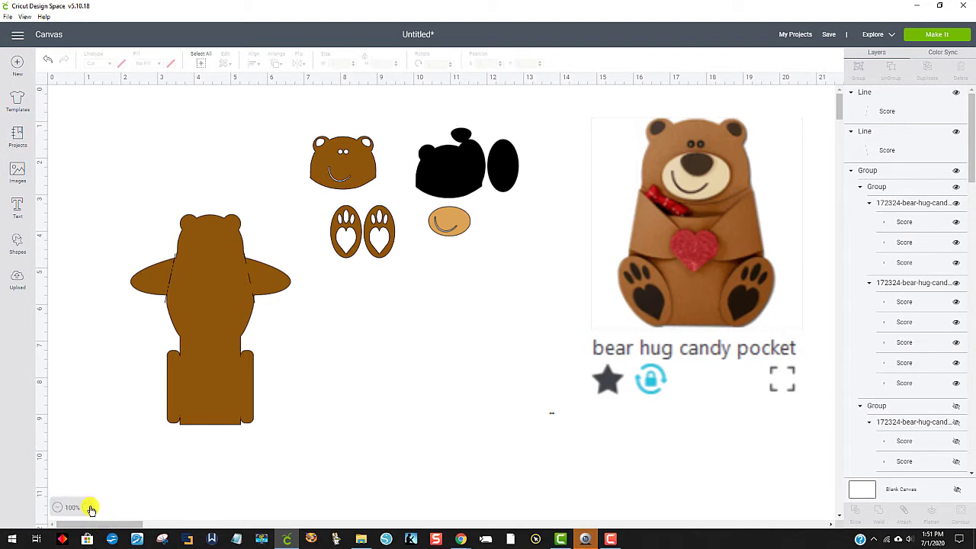
Step: Identify the small dashes of the left-hand arm fold among the score layers and hide their group
{"action": "left_click", "coordinate": [90, 508]}
{"action": "scroll", "coordinate": [497, 386], "scroll_direction": "down", "scroll_amount": 3}
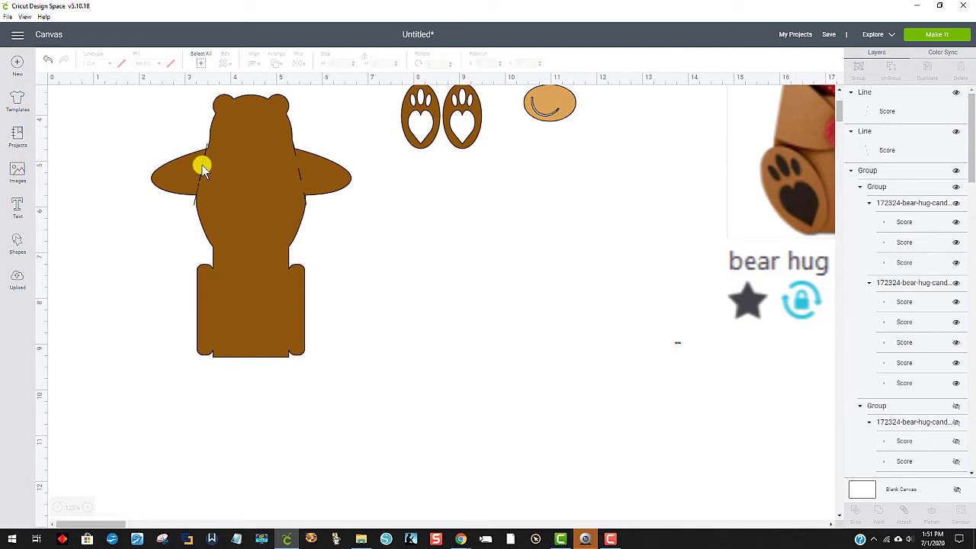
{"action": "left_click", "coordinate": [202, 169]}
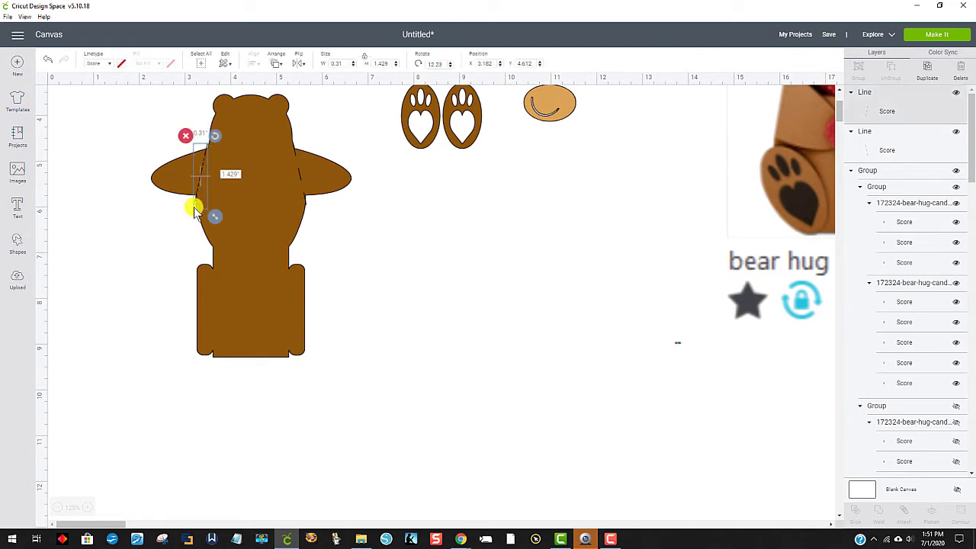
{"action": "left_click", "coordinate": [915, 264]}
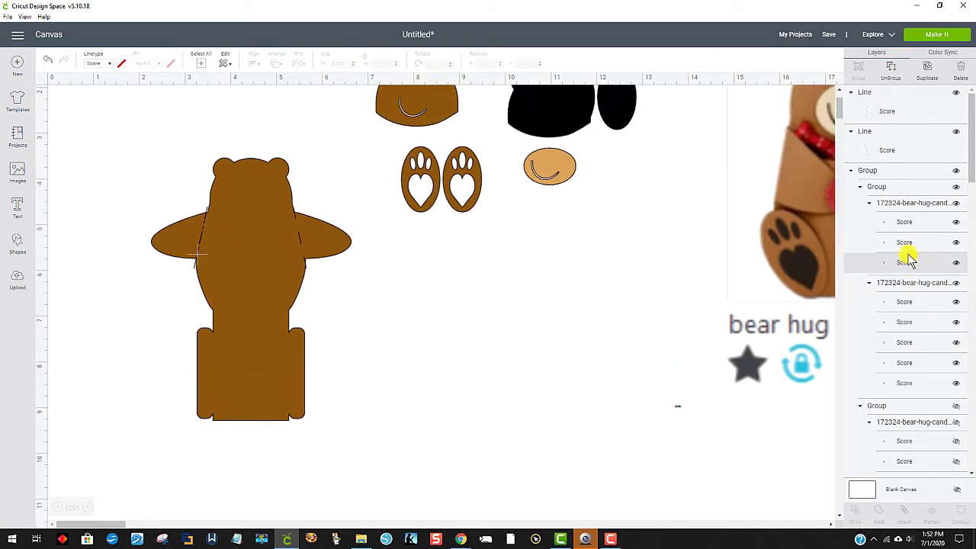
{"action": "left_click", "coordinate": [908, 244]}
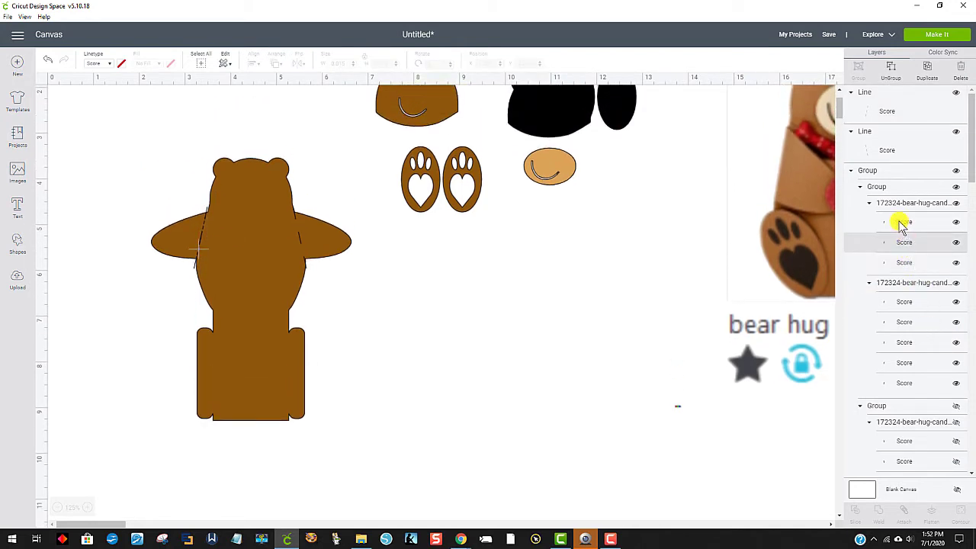
{"action": "left_click", "coordinate": [900, 221]}
{"action": "left_click", "coordinate": [956, 170]}
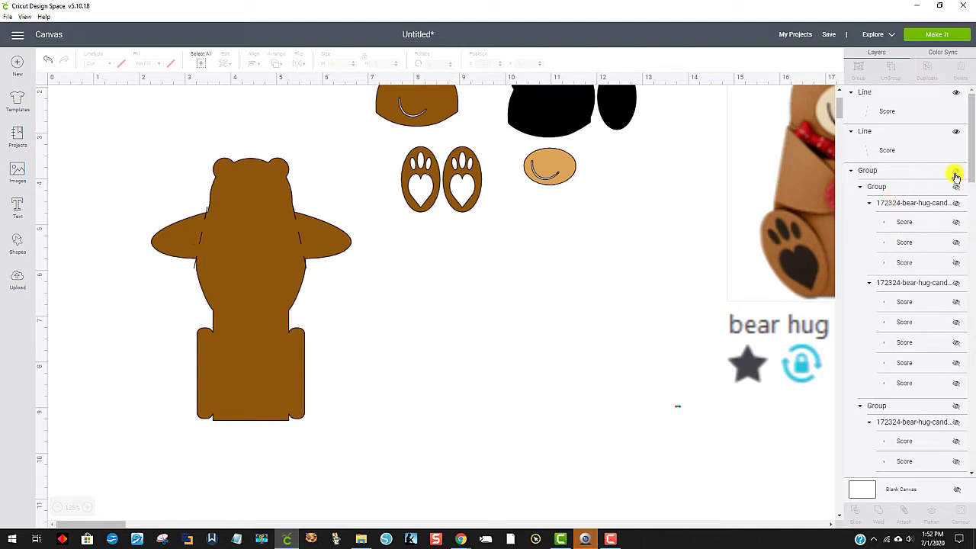
{"action": "scroll", "coordinate": [565, 351], "scroll_direction": "down", "scroll_amount": 1}
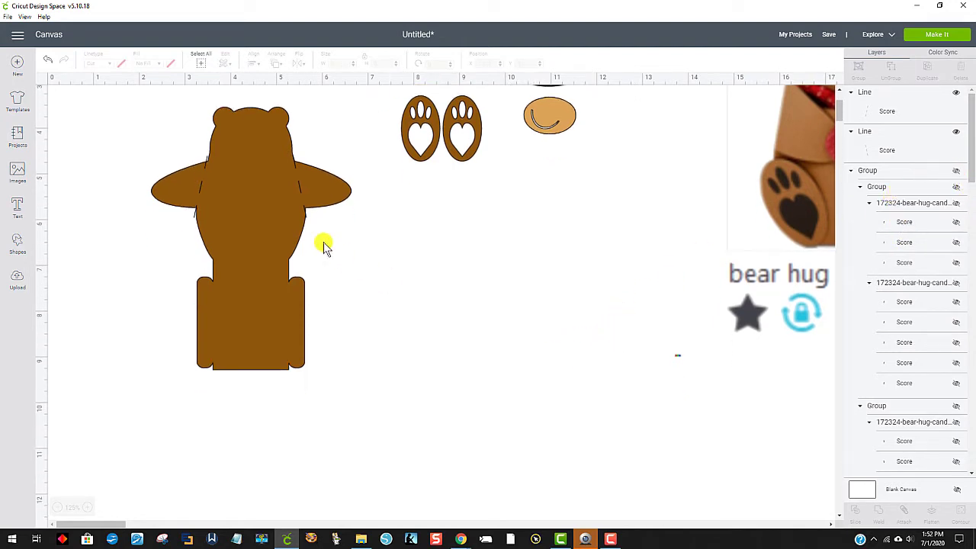
{"action": "left_click", "coordinate": [199, 189]}
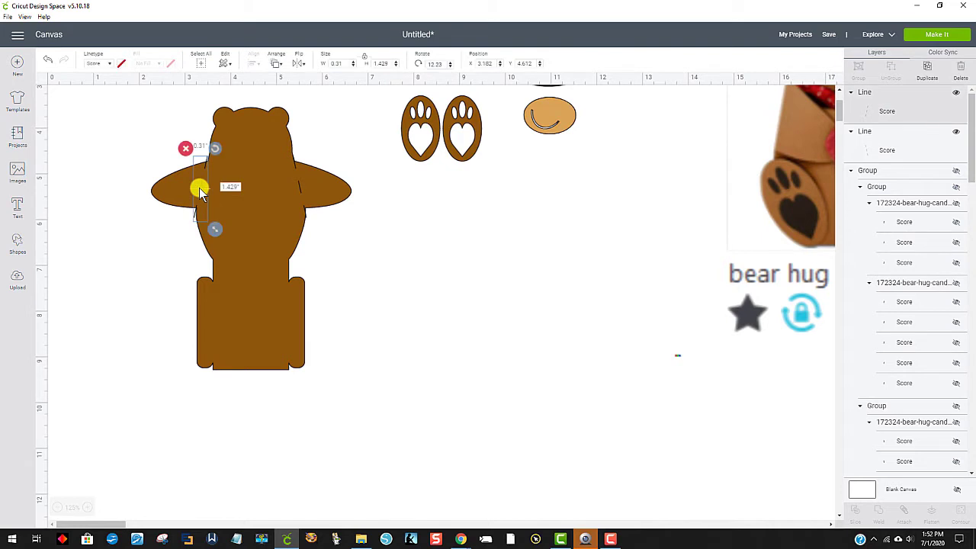
{"action": "left_click", "coordinate": [267, 209]}
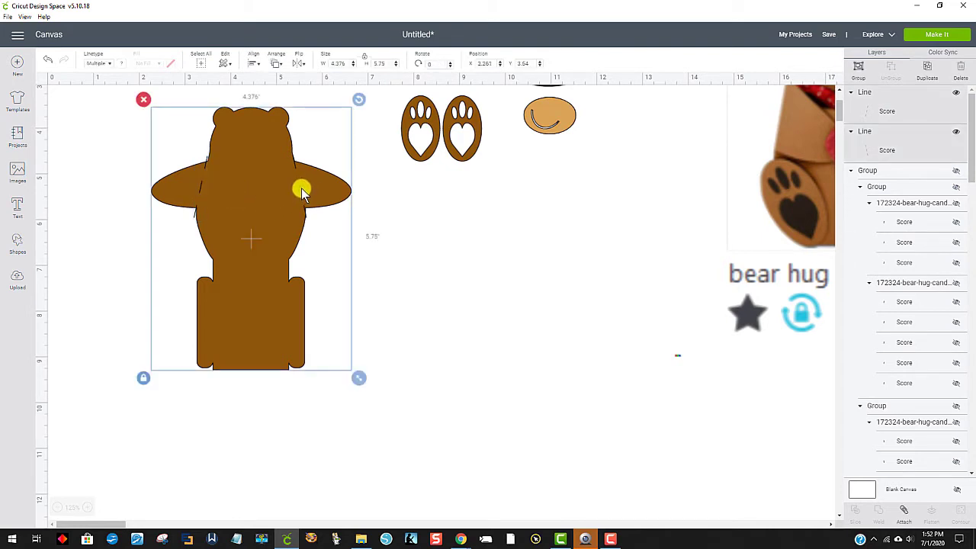
{"action": "left_click", "coordinate": [436, 246]}
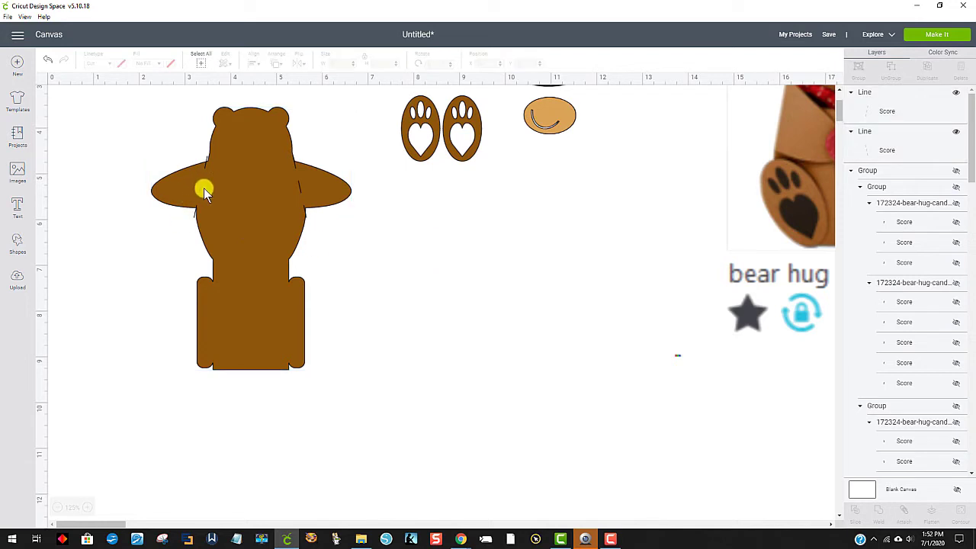
Step: Attach both arm score lines to the brown bear body
{"action": "left_click", "coordinate": [203, 187]}
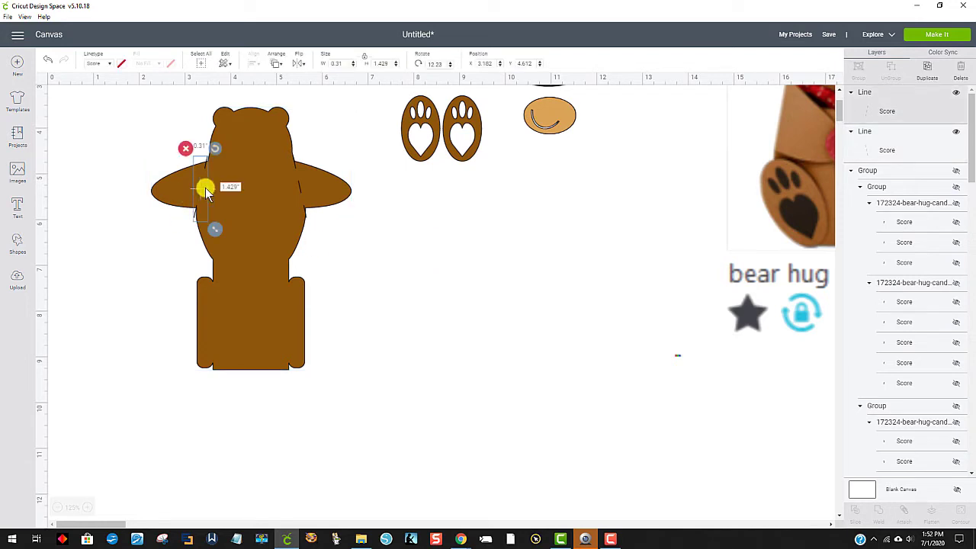
{"action": "left_click", "coordinate": [301, 186], "text": "shift"}
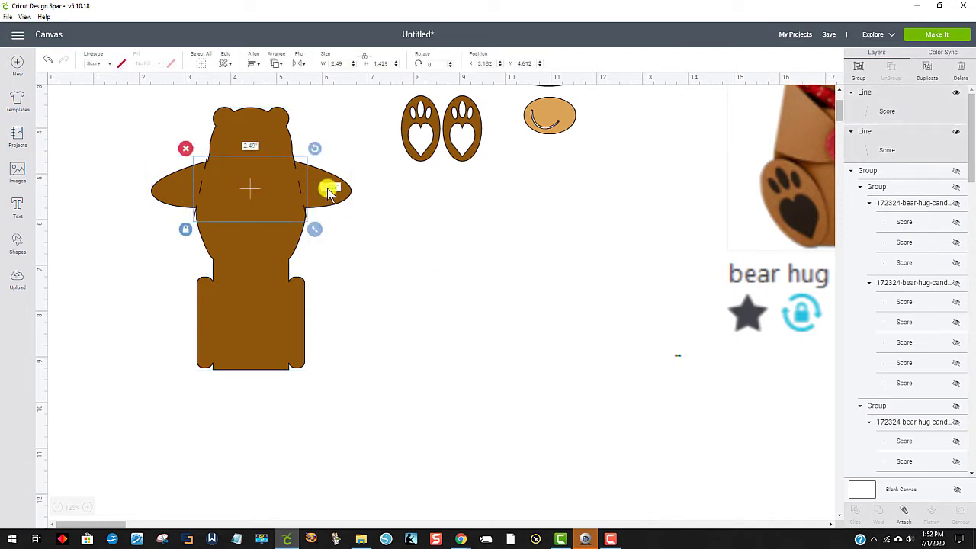
{"action": "left_click", "coordinate": [327, 189], "text": "shift"}
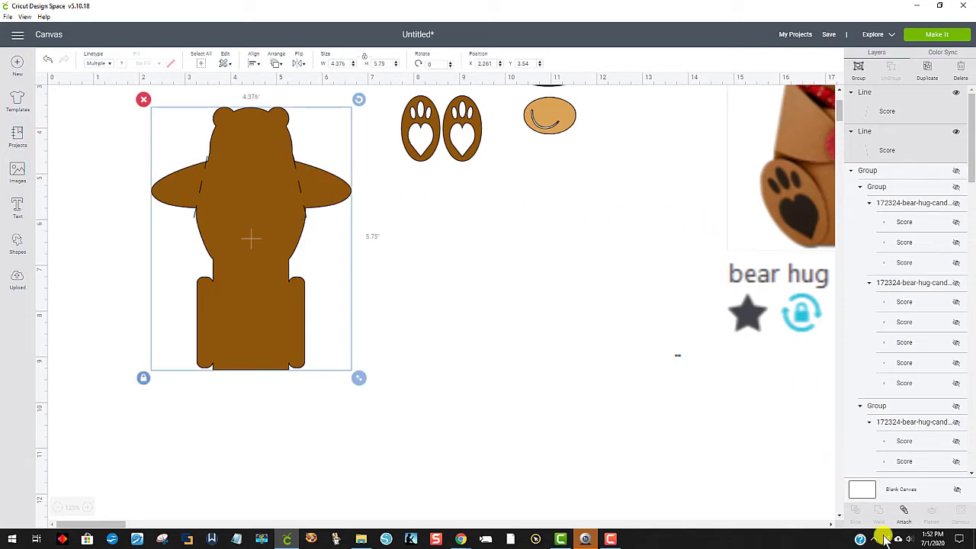
{"action": "left_click", "coordinate": [904, 511]}
{"action": "left_click", "coordinate": [491, 359]}
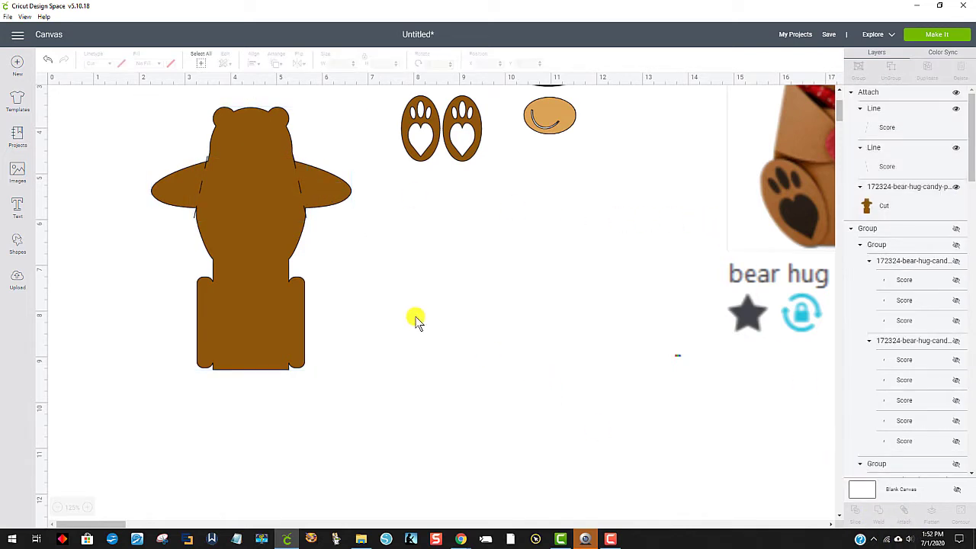
Step: Send the attached bear body to the back so it lies behind the pocket's fold and slit lines
{"action": "right_click", "coordinate": [244, 237]}
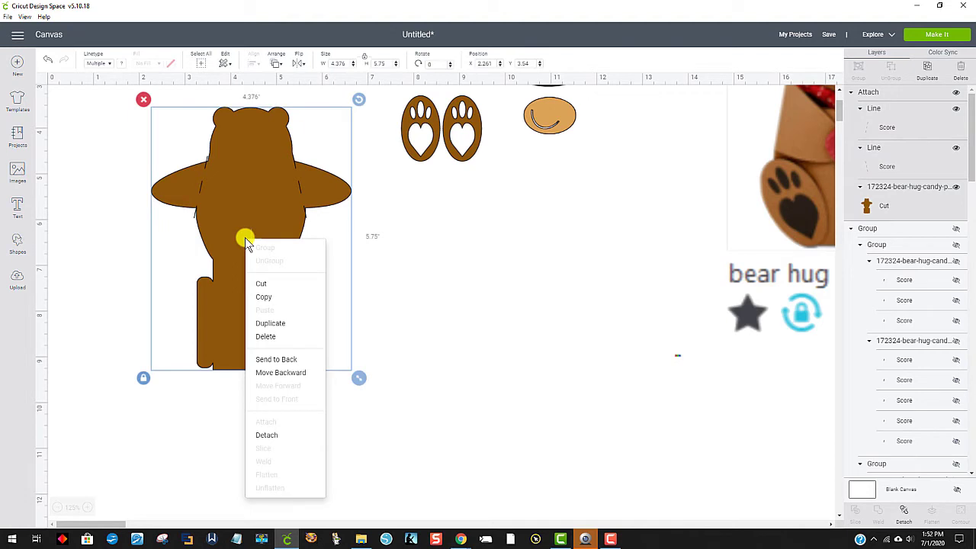
{"action": "left_click", "coordinate": [278, 360]}
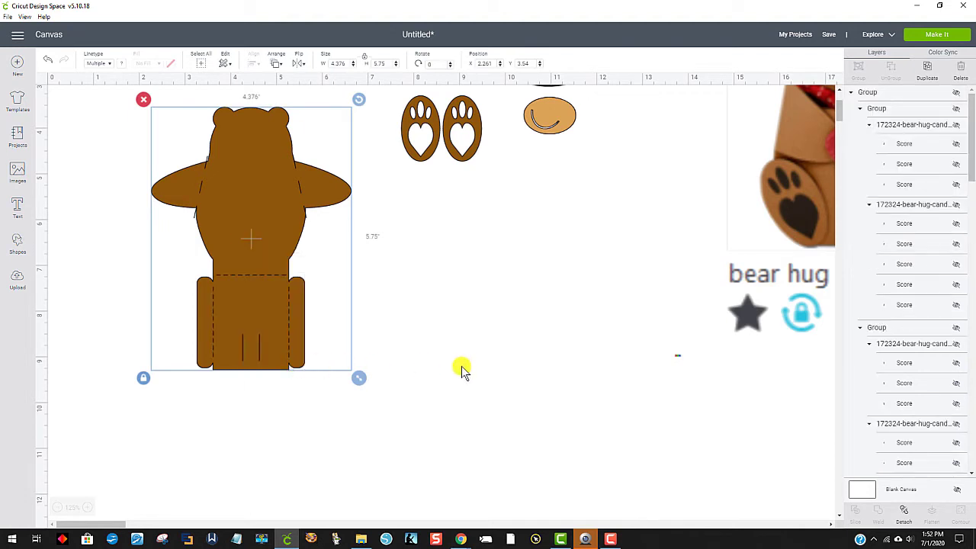
{"action": "left_click", "coordinate": [551, 302]}
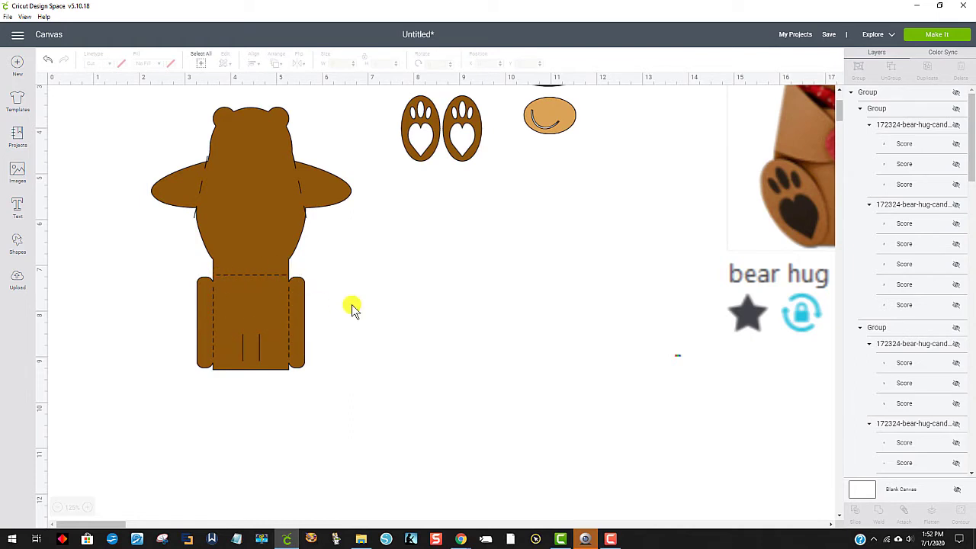
Step: Set the linetype of the pocket section's dashed fold lines to Score
{"action": "left_click", "coordinate": [287, 331]}
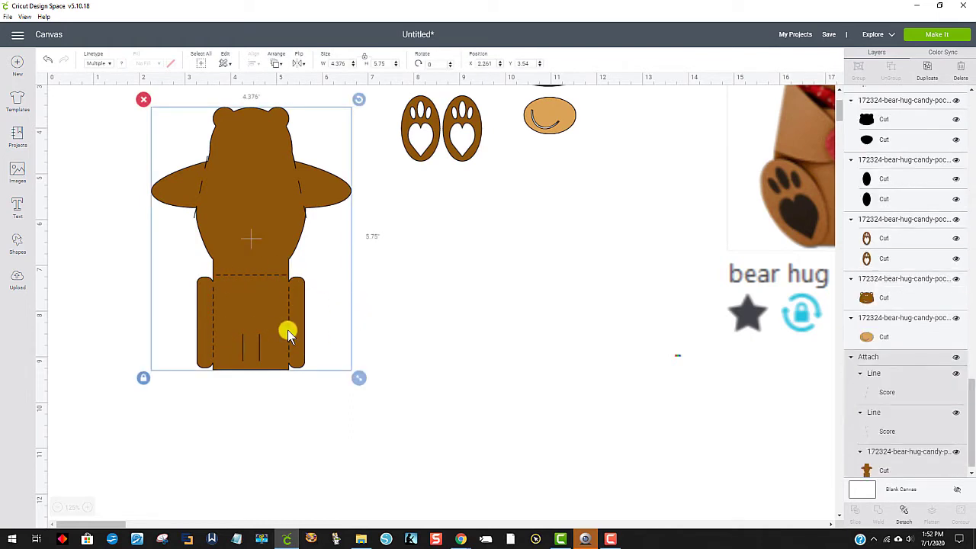
{"action": "left_click", "coordinate": [287, 331]}
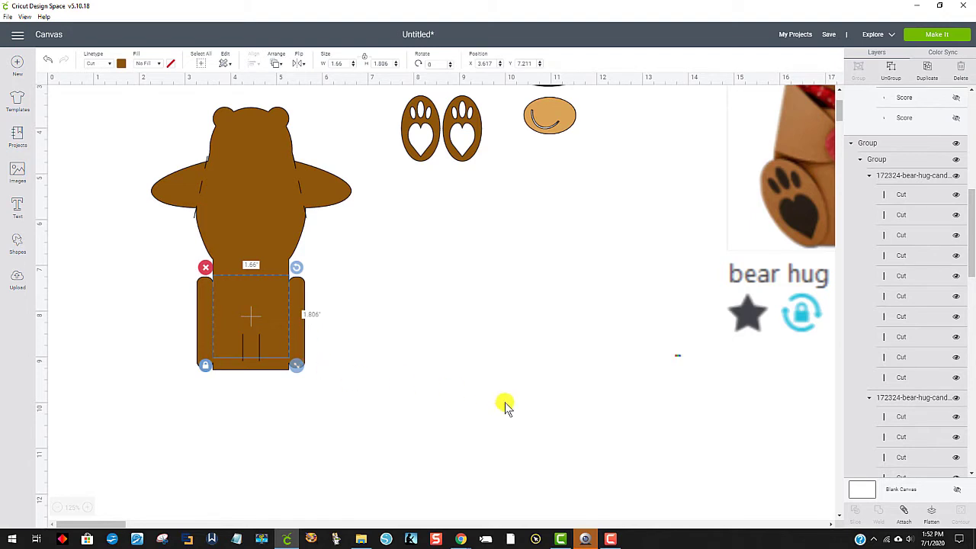
{"action": "left_click", "coordinate": [111, 65]}
{"action": "left_click", "coordinate": [100, 104]}
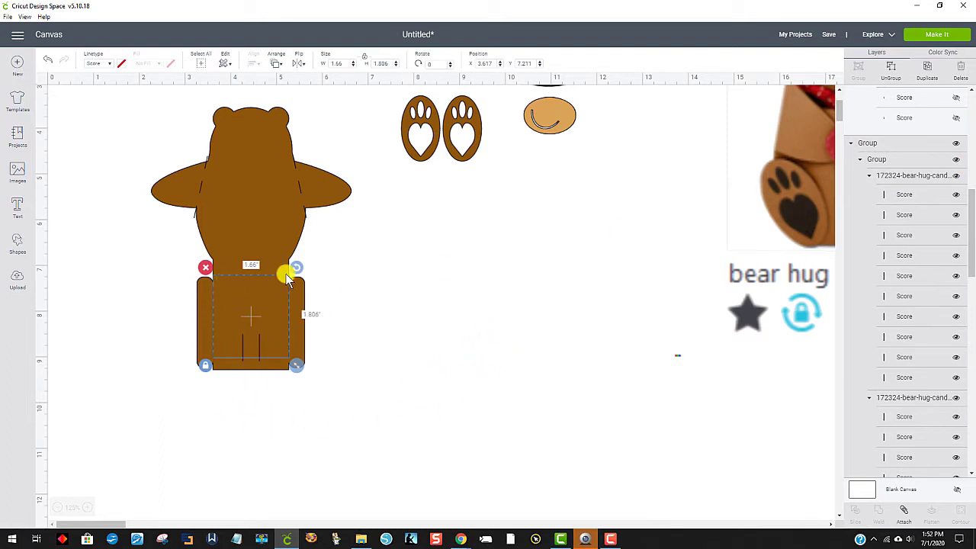
{"action": "left_click", "coordinate": [425, 271]}
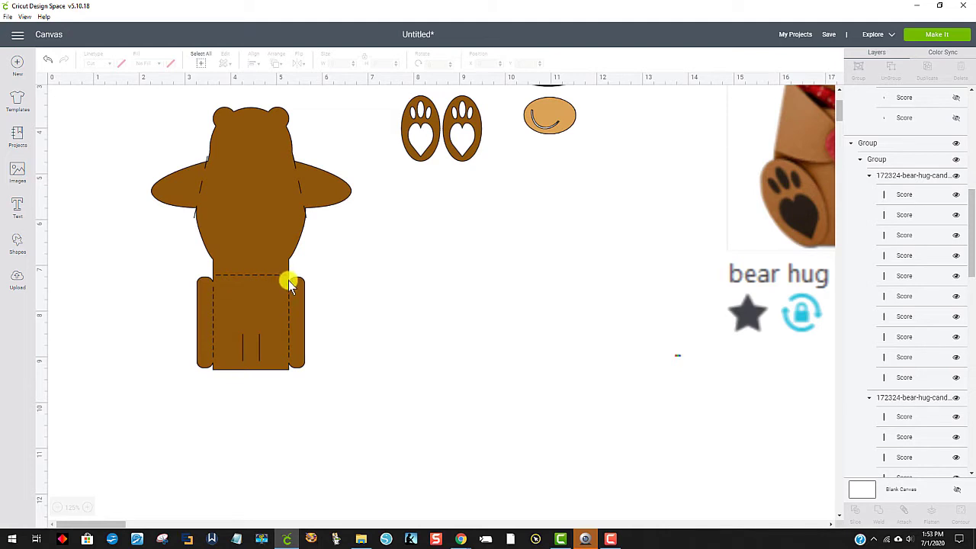
Step: Add a score line, shorten it to about 1.53 inches, rotate it to 90° and place it over the pocket's horizontal fold
{"action": "left_click", "coordinate": [17, 244]}
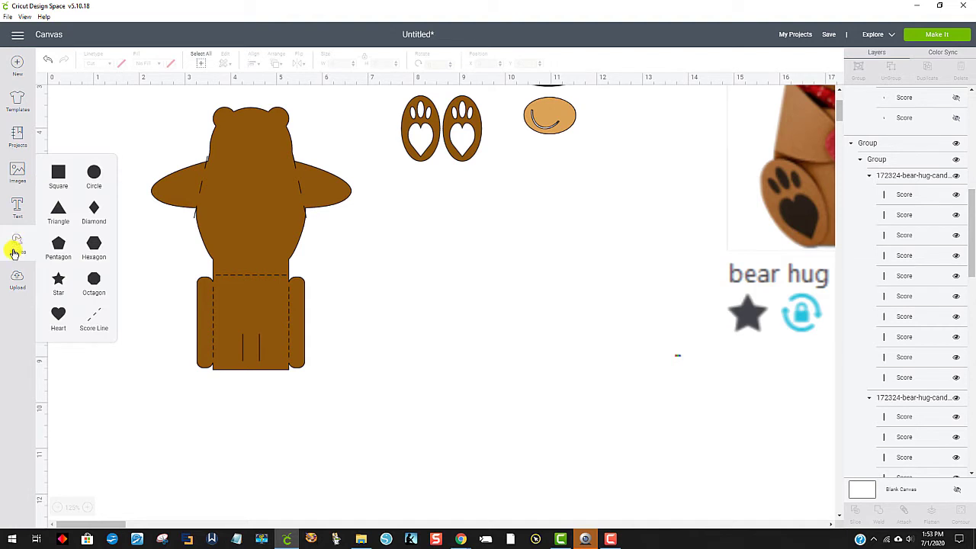
{"action": "left_click", "coordinate": [96, 321]}
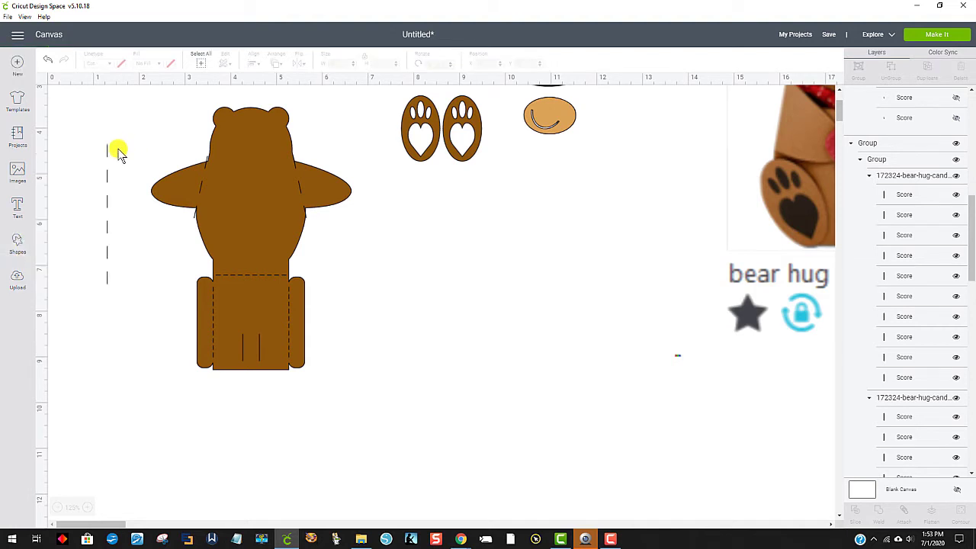
{"action": "left_click", "coordinate": [101, 151]}
{"action": "left_click_drag", "start_coordinate": [113, 298], "coordinate": [102, 221]}
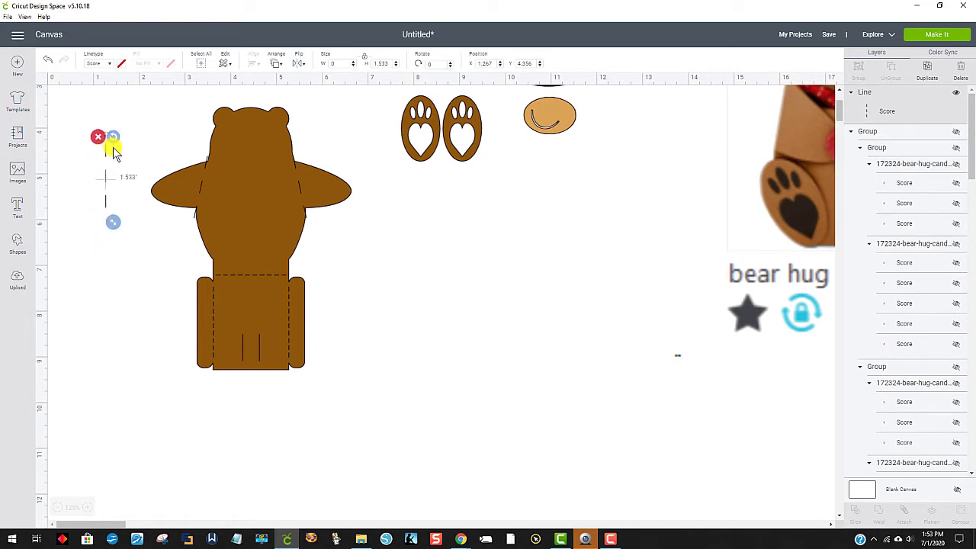
{"action": "left_click_drag", "start_coordinate": [114, 141], "coordinate": [241, 279]}
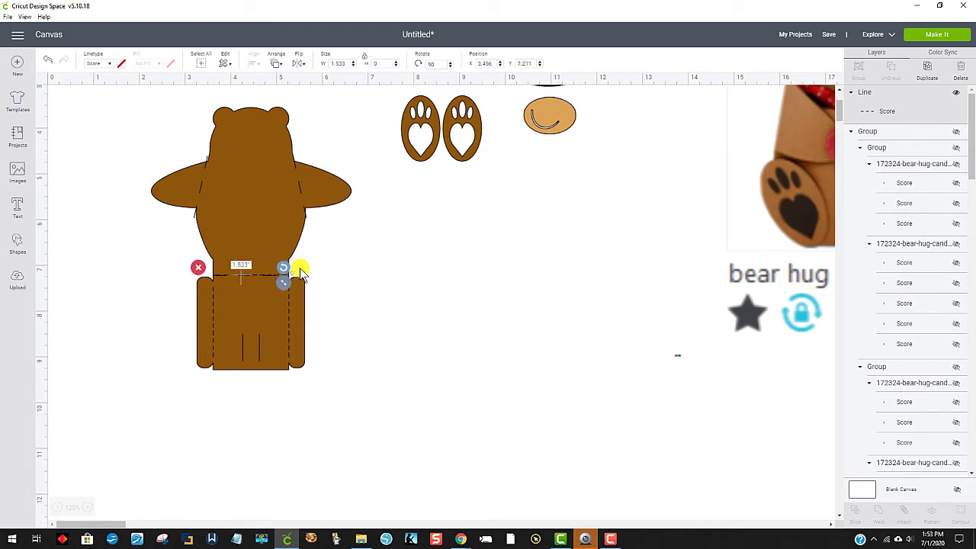
{"action": "left_click", "coordinate": [391, 279]}
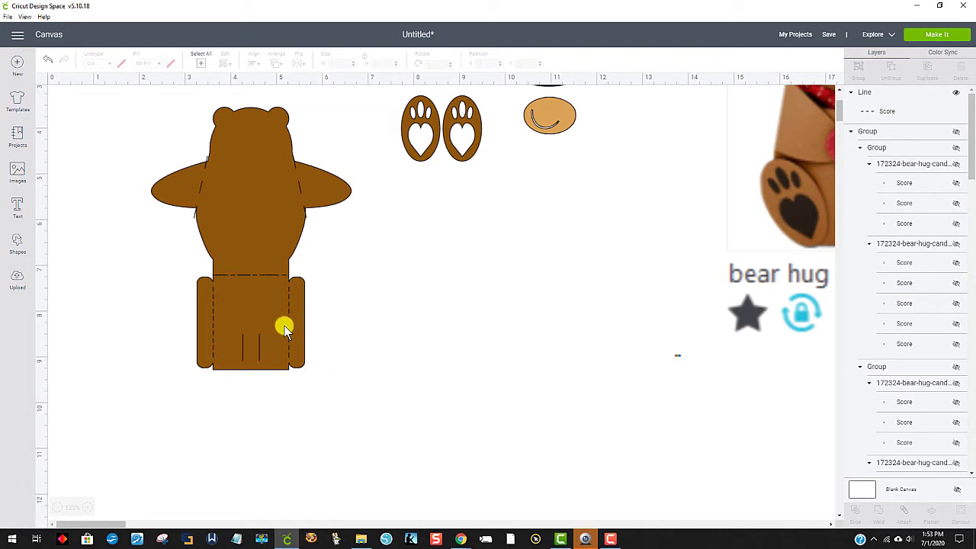
Step: Move the group of small dashed pocket fold lines off the bear and delete it
{"action": "left_click", "coordinate": [290, 323]}
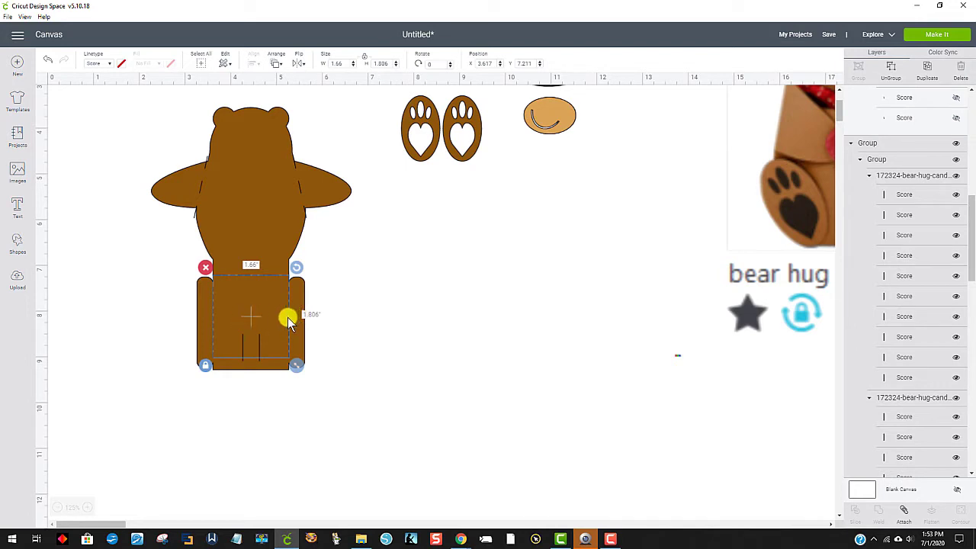
{"action": "left_click_drag", "start_coordinate": [297, 323], "coordinate": [546, 312]}
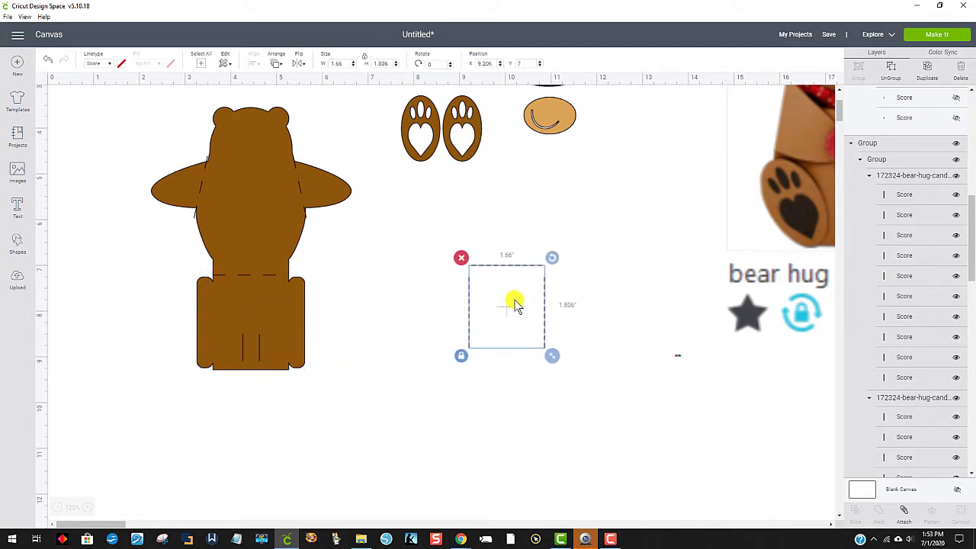
{"action": "left_click_drag", "start_coordinate": [447, 219], "coordinate": [580, 399]}
{"action": "left_click", "coordinate": [460, 257]}
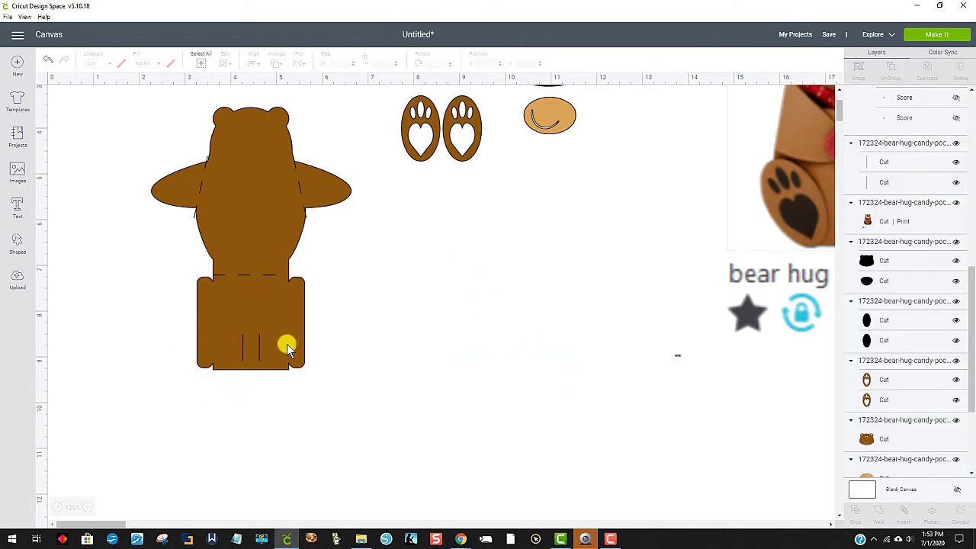
Step: Add two score lines, shorten them to about 1.62 and 1.76 inches high, and place the longer one along the pocket's left-hand flap fold
{"action": "left_click", "coordinate": [12, 245]}
{"action": "left_click", "coordinate": [94, 320]}
{"action": "left_click", "coordinate": [94, 319]}
{"action": "left_click_drag", "start_coordinate": [159, 338], "coordinate": [153, 276]}
{"action": "left_click", "coordinate": [130, 312]}
{"action": "left_click_drag", "start_coordinate": [131, 313], "coordinate": [211, 324]}
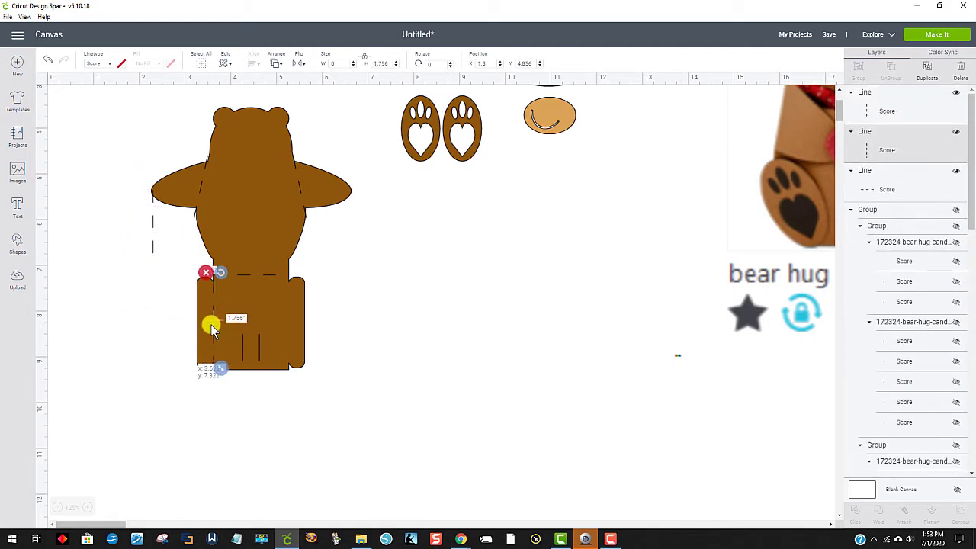
{"action": "left_click", "coordinate": [530, 417]}
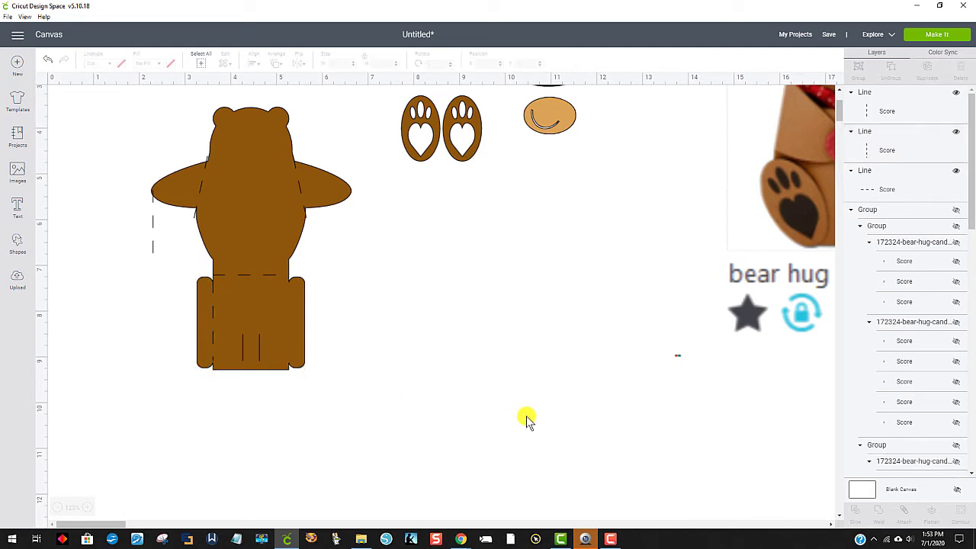
Step: Place the remaining score line along the pocket's right-hand flap fold and lengthen it to about 1.93 inches high
{"action": "left_click_drag", "start_coordinate": [154, 222], "coordinate": [287, 331]}
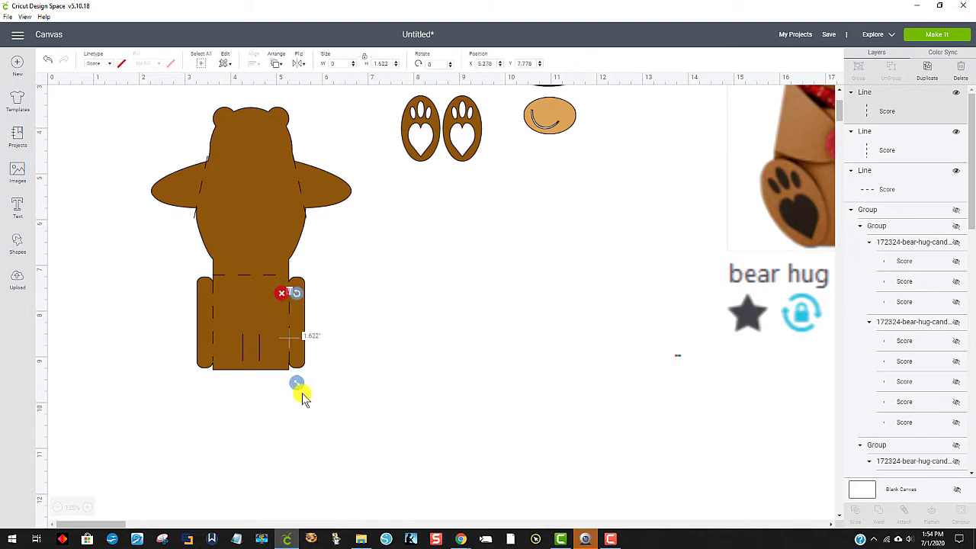
{"action": "left_click_drag", "start_coordinate": [298, 386], "coordinate": [300, 399]}
{"action": "left_click_drag", "start_coordinate": [289, 344], "coordinate": [288, 329]}
{"action": "left_click", "coordinate": [420, 368]}
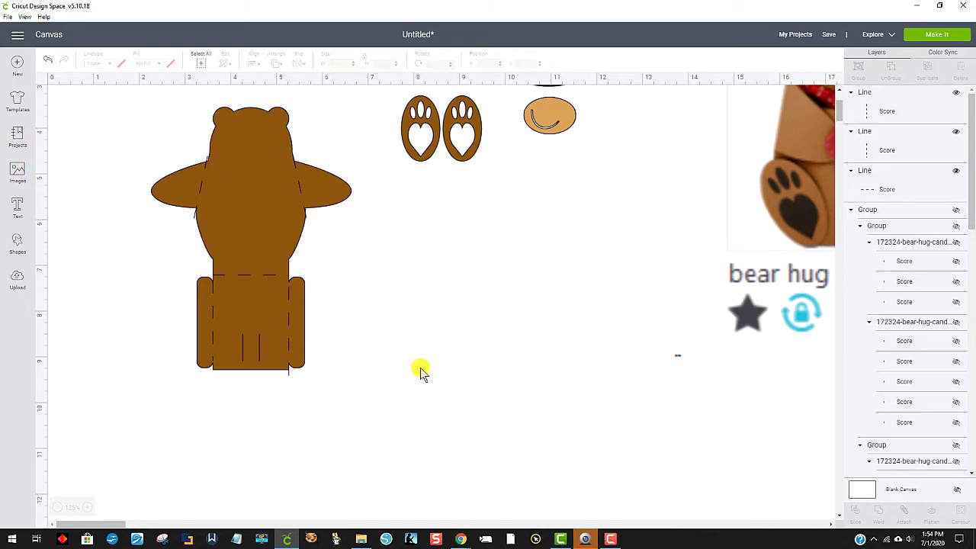
{"action": "left_click", "coordinate": [287, 320]}
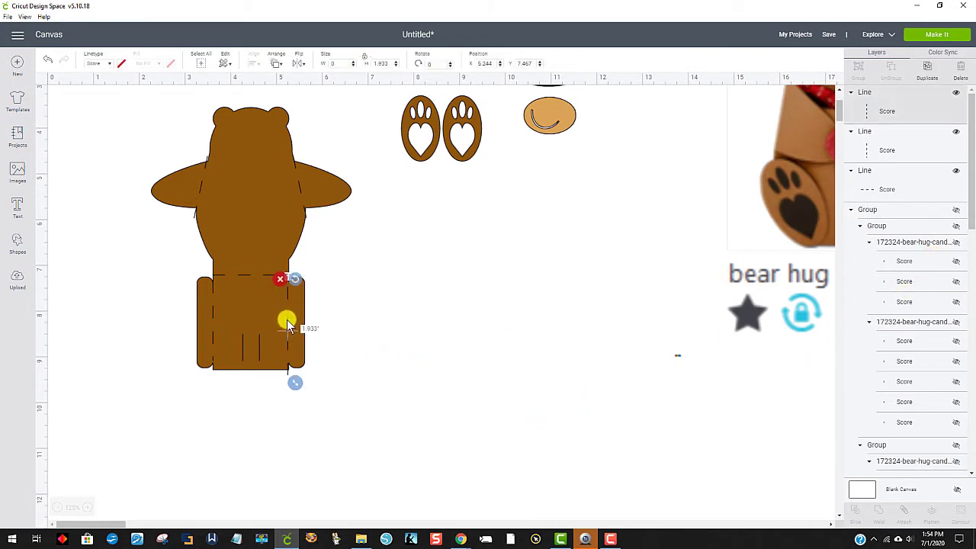
{"action": "left_click", "coordinate": [399, 440]}
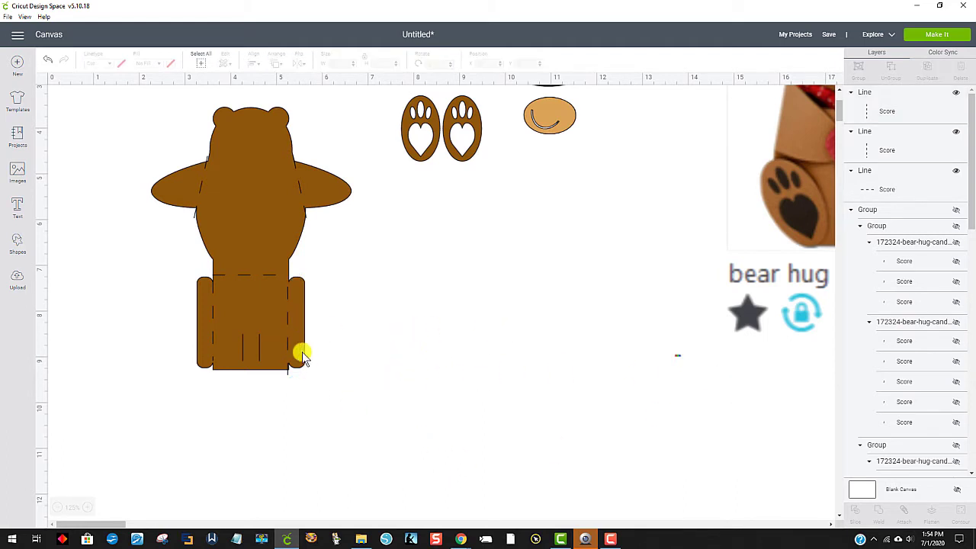
Step: Align the right-hand score line exactly with the pocket's flap fold
{"action": "left_click", "coordinate": [287, 320]}
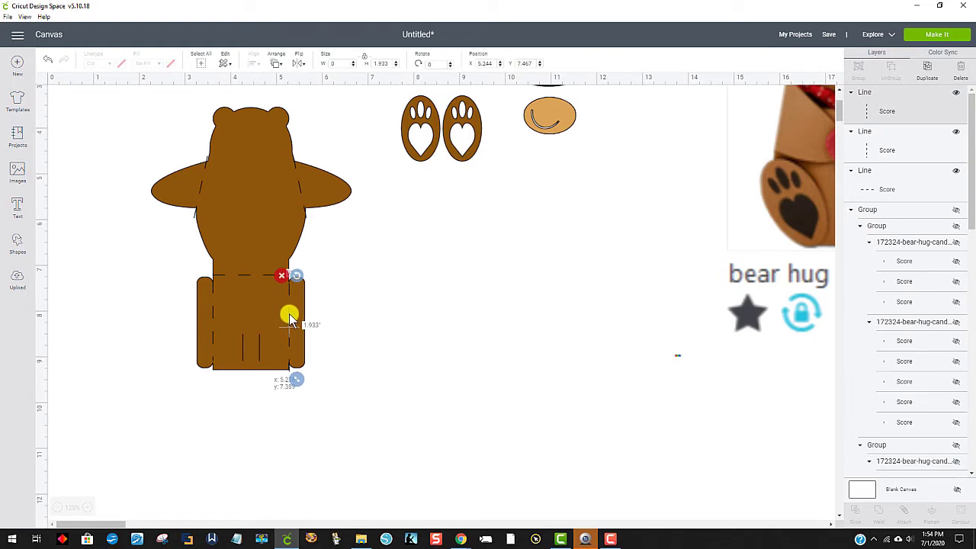
{"action": "left_click", "coordinate": [431, 332]}
{"action": "left_click", "coordinate": [870, 113]}
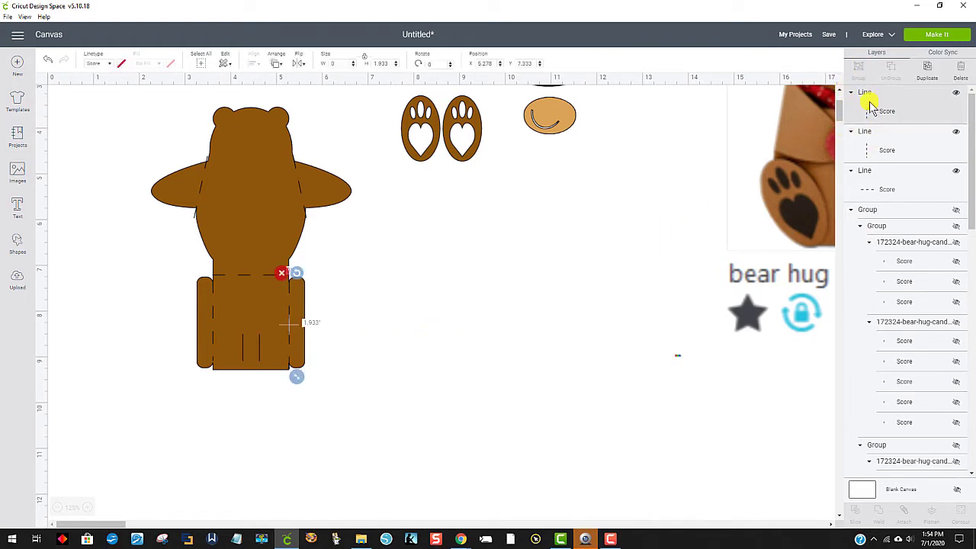
Step: Delete the hidden group containing the pocket's original dashed score lines
{"action": "left_click", "coordinate": [912, 262]}
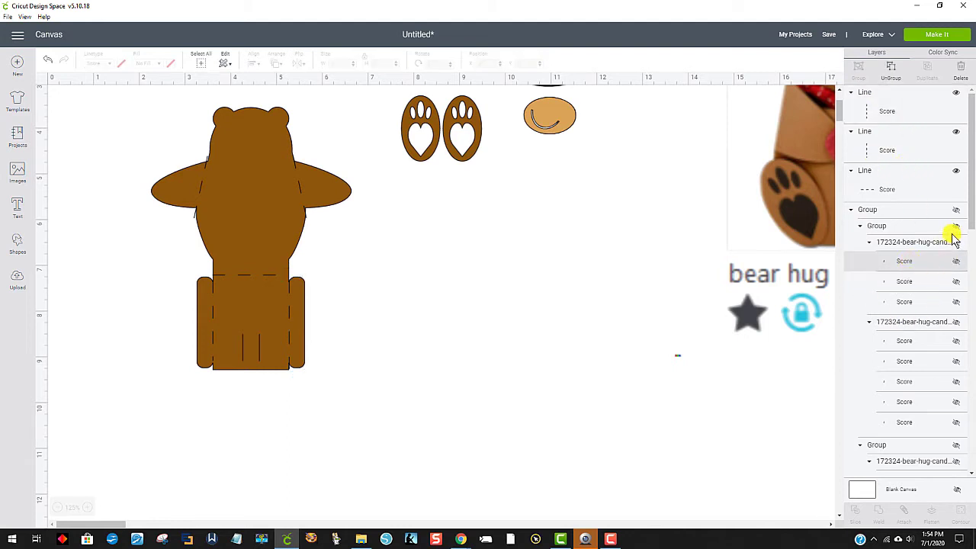
{"action": "left_click", "coordinate": [923, 213]}
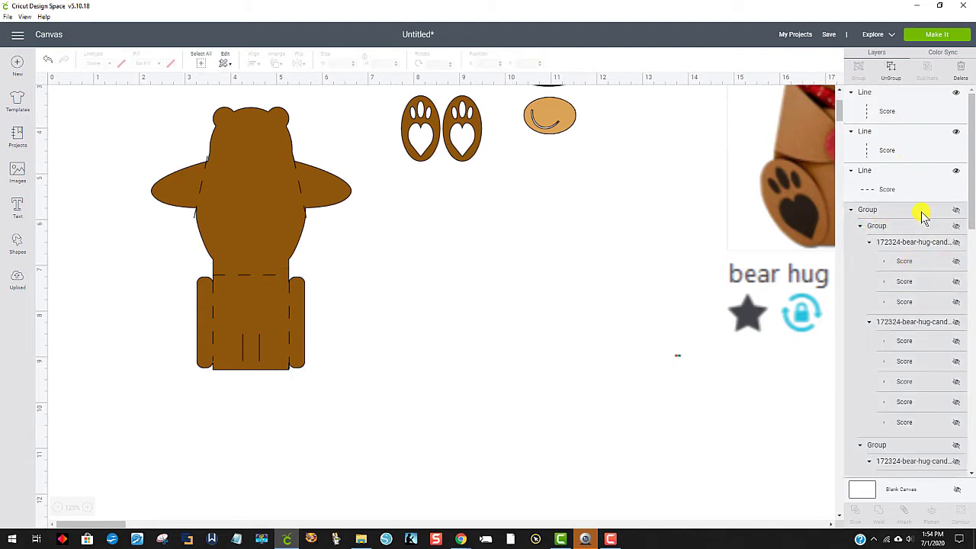
{"action": "right_click", "coordinate": [918, 217]}
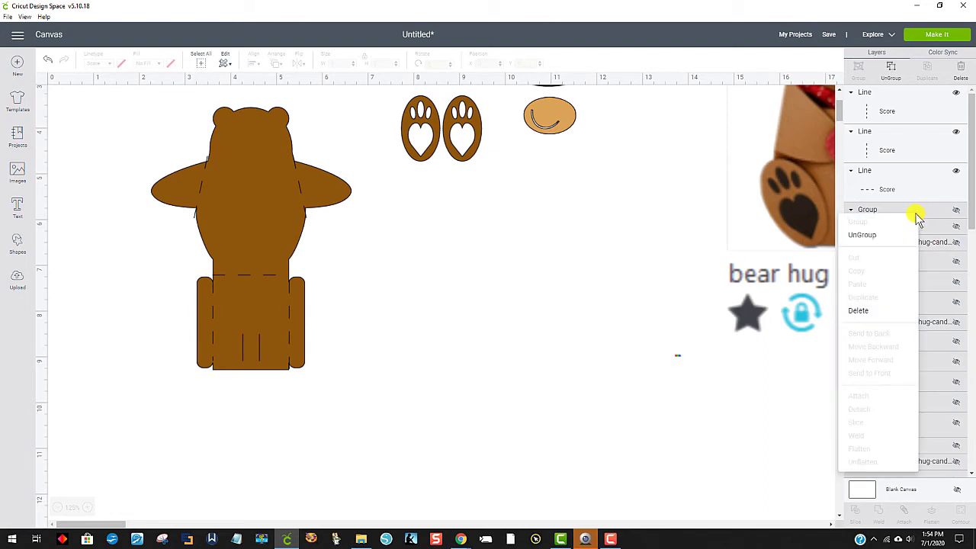
{"action": "left_click", "coordinate": [862, 311]}
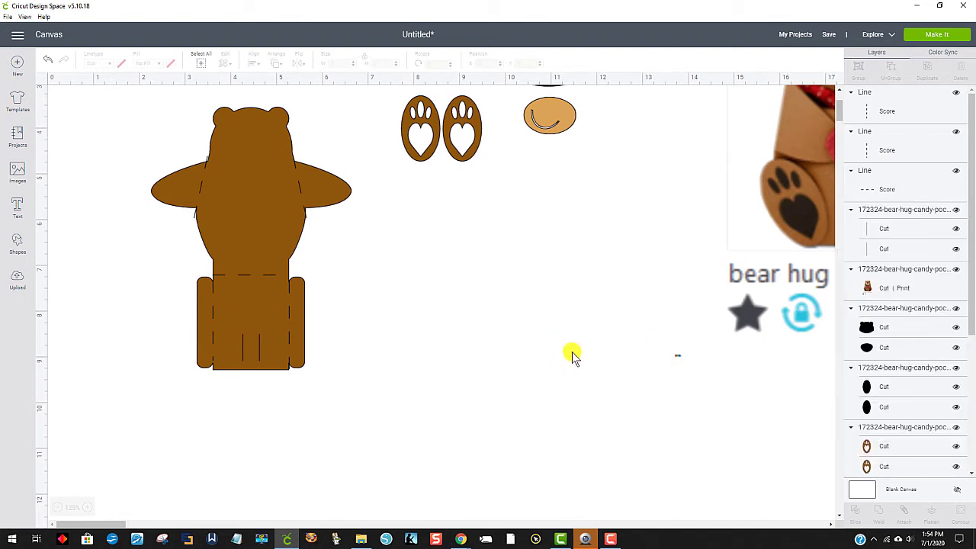
Step: Move the bear hug candy pocket reference picture beside the pieces and delete it
{"action": "scroll", "coordinate": [569, 362], "scroll_direction": "up", "scroll_amount": 1}
{"action": "left_click", "coordinate": [677, 405]}
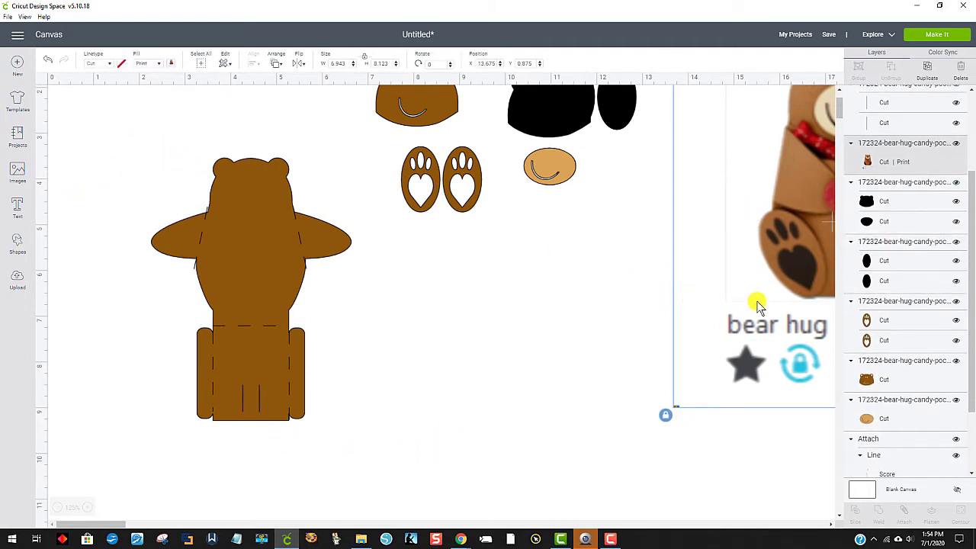
{"action": "left_click_drag", "start_coordinate": [815, 255], "coordinate": [648, 346]}
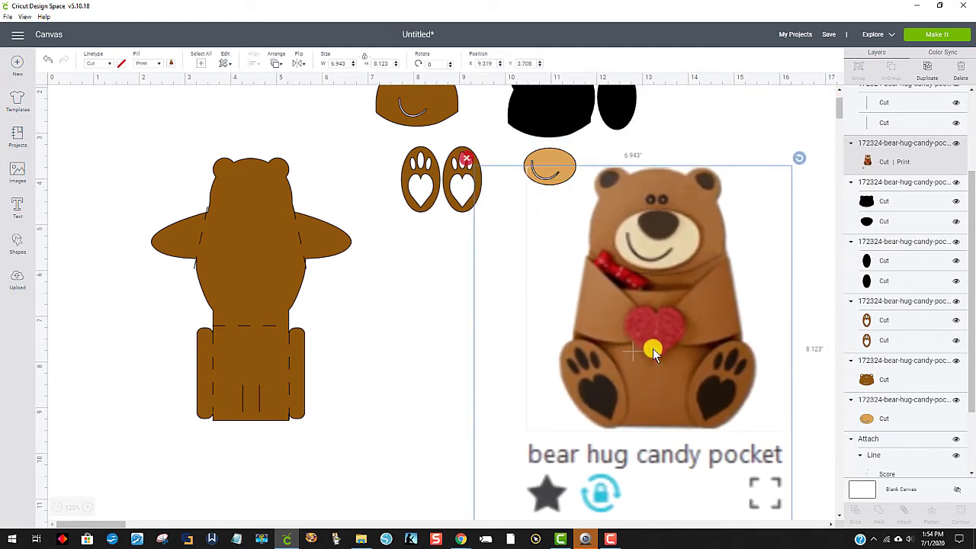
{"action": "key", "text": "Delete"}
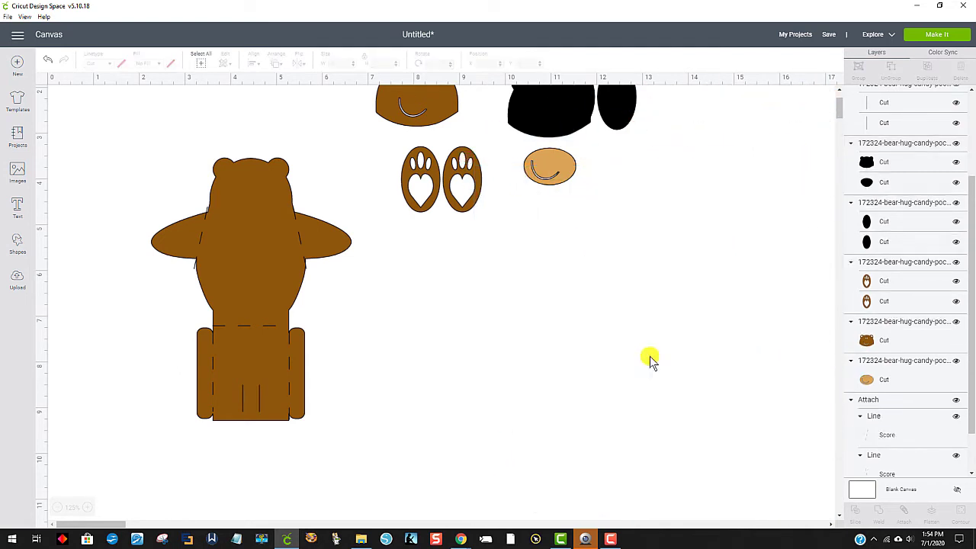
Step: Check the mat preview, return to the canvas and attach the bear body to all its score lines and slits
{"action": "scroll", "coordinate": [551, 408], "scroll_direction": "up", "scroll_amount": 2}
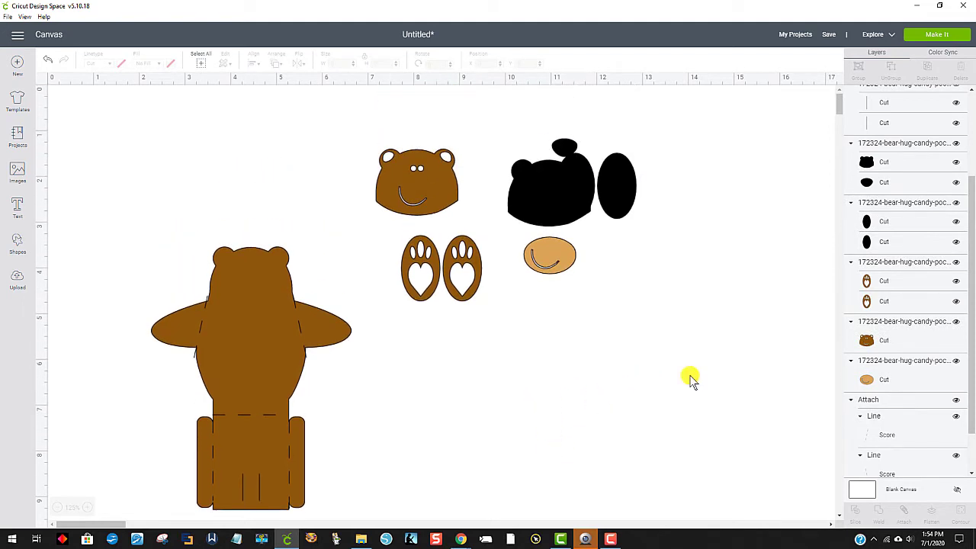
{"action": "left_click", "coordinate": [938, 36]}
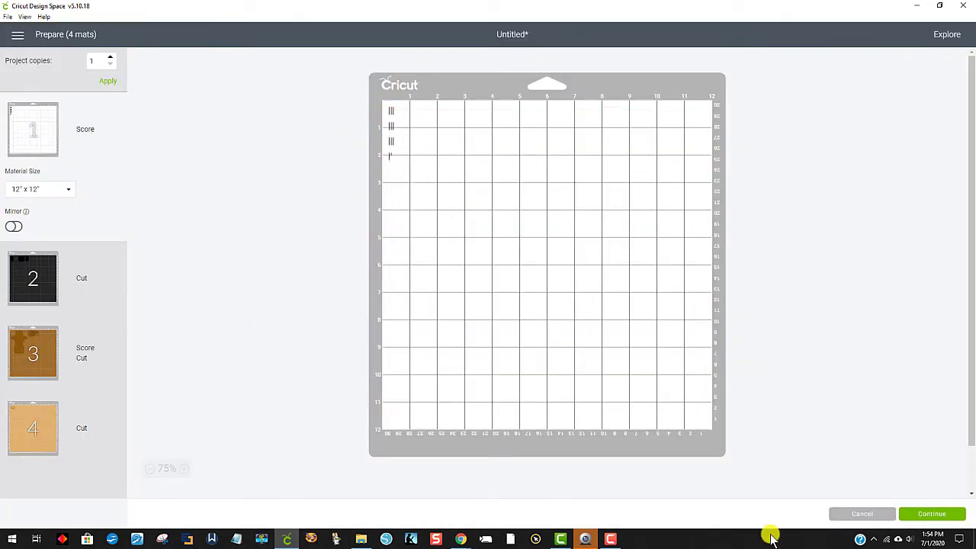
{"action": "left_click", "coordinate": [863, 515]}
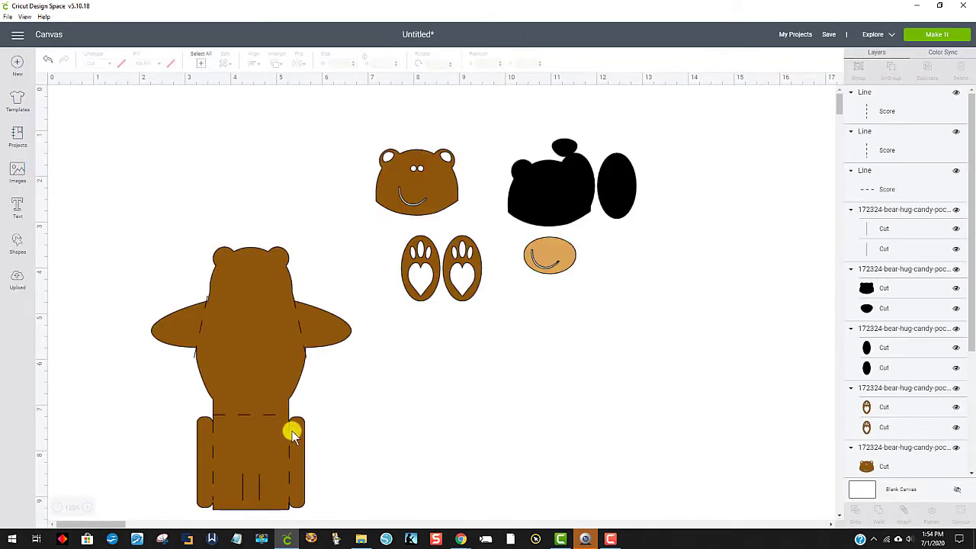
{"action": "left_click_drag", "start_coordinate": [160, 191], "coordinate": [338, 534]}
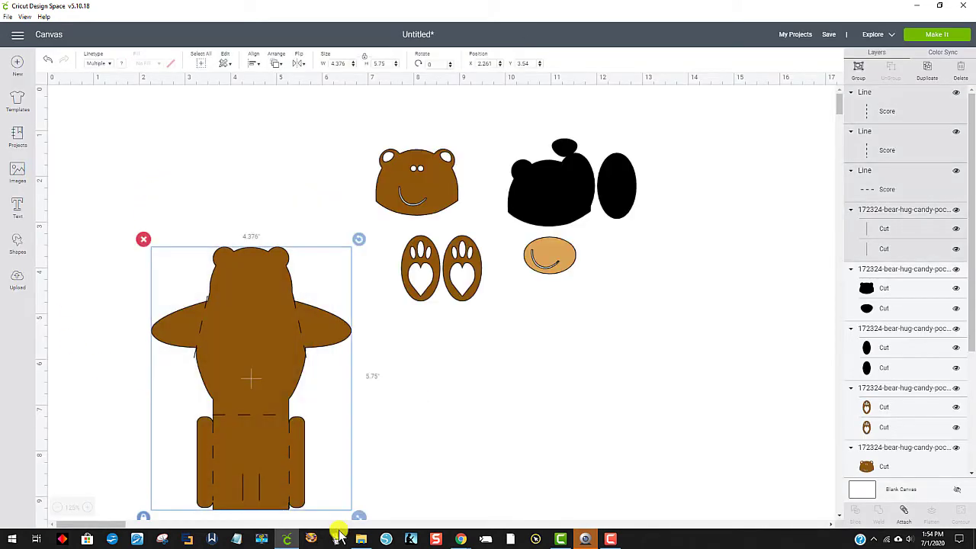
{"action": "left_click", "coordinate": [904, 518]}
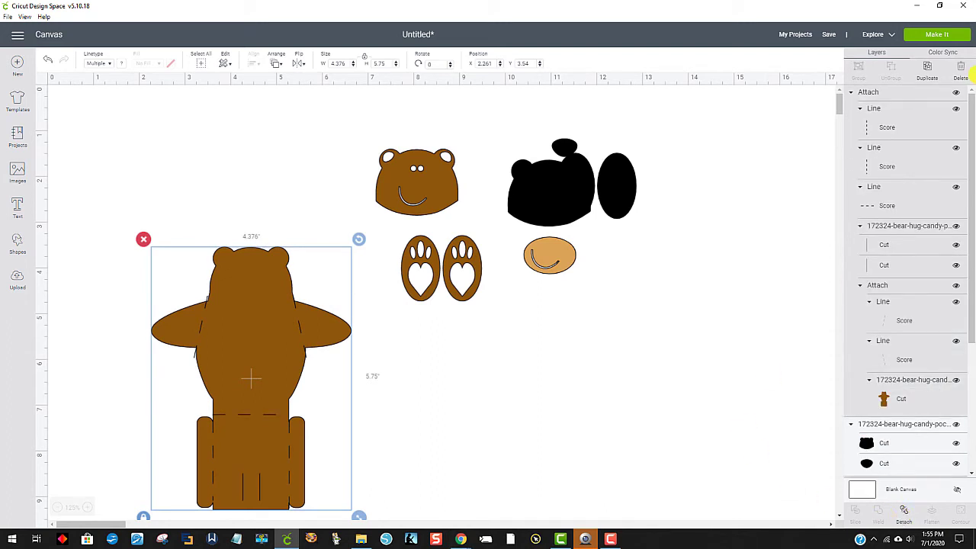
Step: Review the black, brown and tan mats in the cutting preview and return to the canvas
{"action": "left_click", "coordinate": [937, 36]}
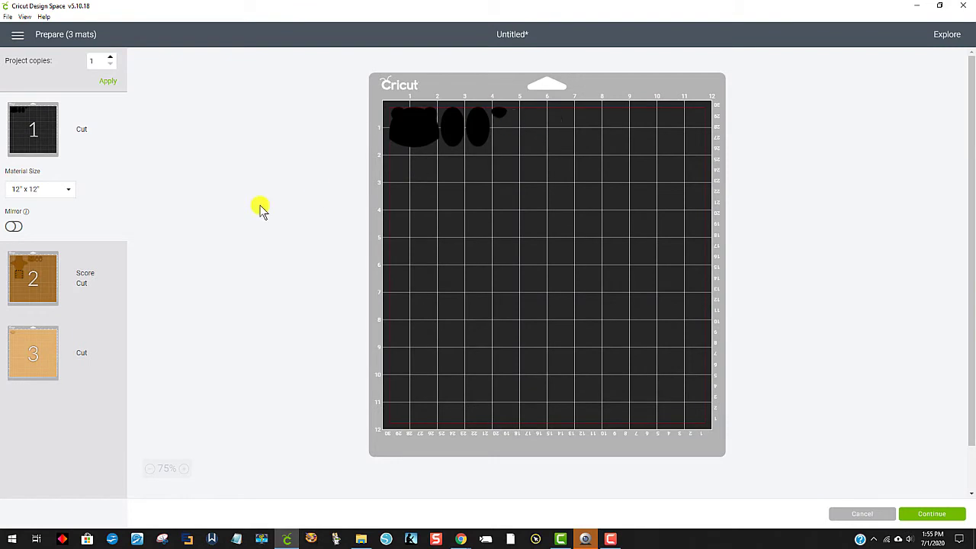
{"action": "left_click", "coordinate": [31, 280]}
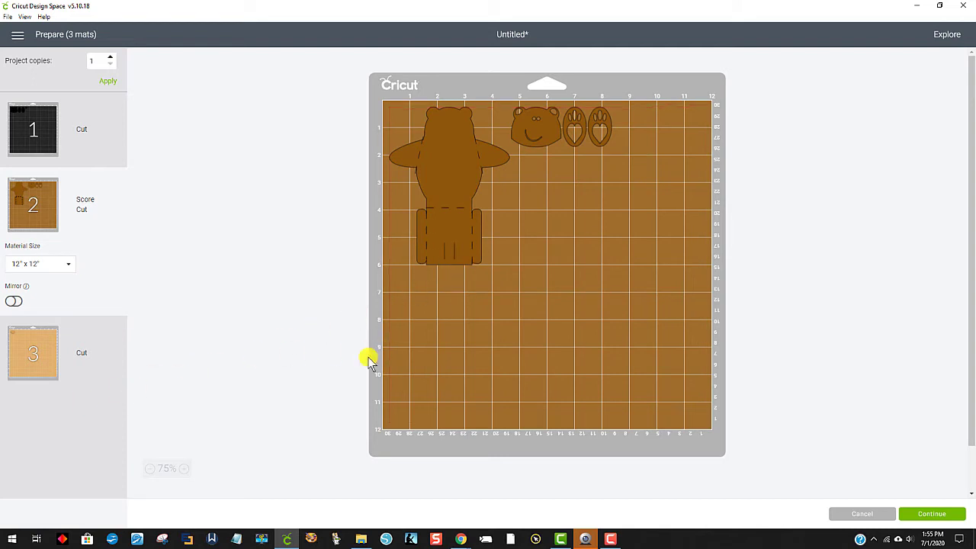
{"action": "left_click", "coordinate": [27, 381]}
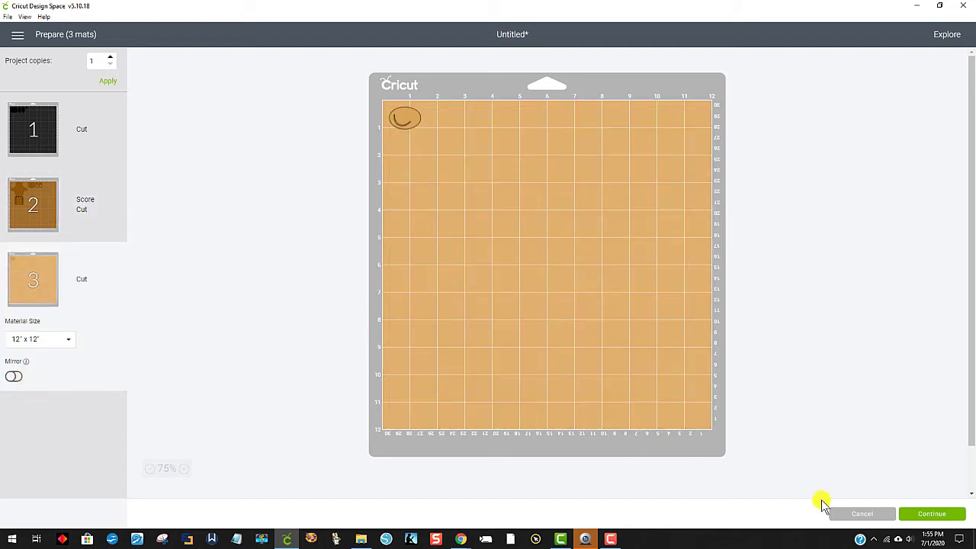
{"action": "left_click", "coordinate": [857, 515]}
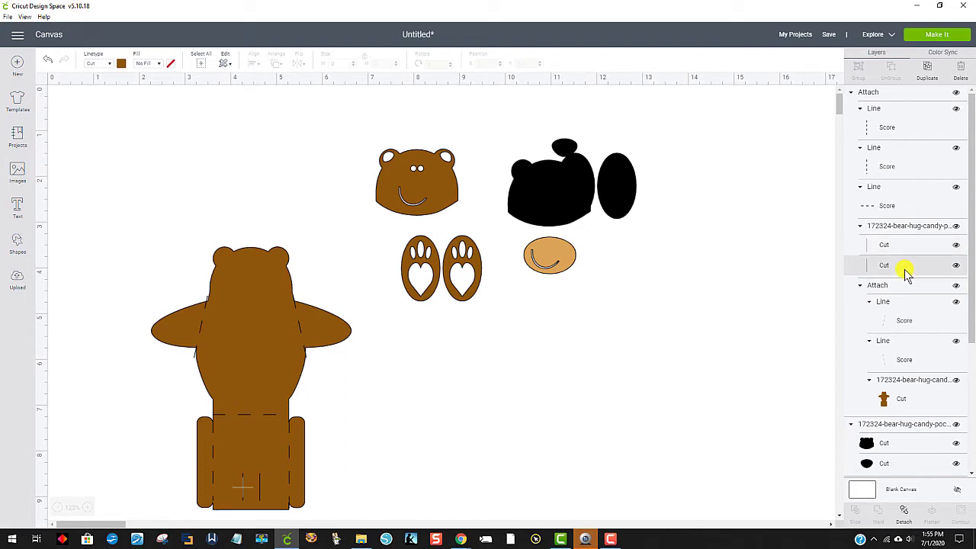
{"action": "left_click", "coordinate": [891, 208]}
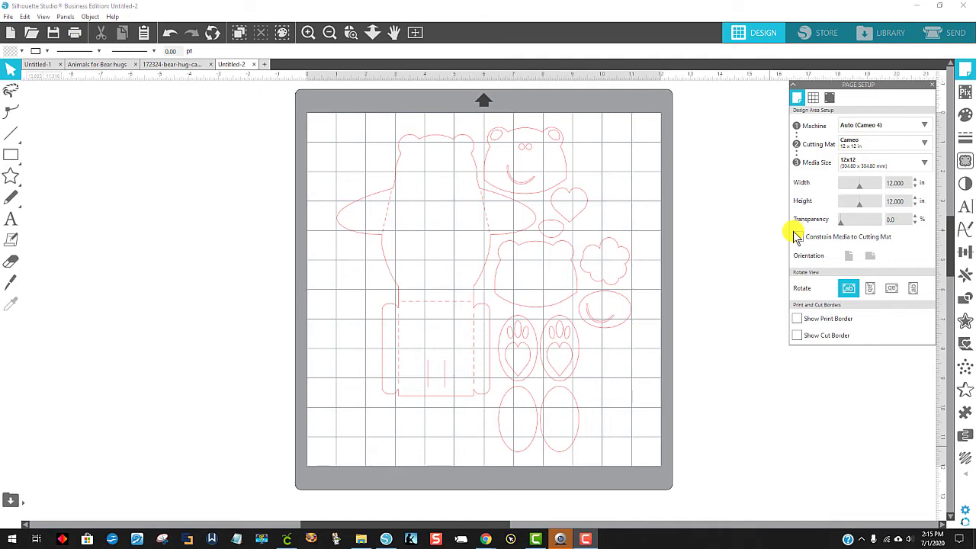
Step: In Silhouette Studio, reposition the complete bear hug design on the mat and ungroup its pieces
{"action": "left_click_drag", "start_coordinate": [475, 161], "coordinate": [458, 187]}
{"action": "left_click", "coordinate": [458, 181]}
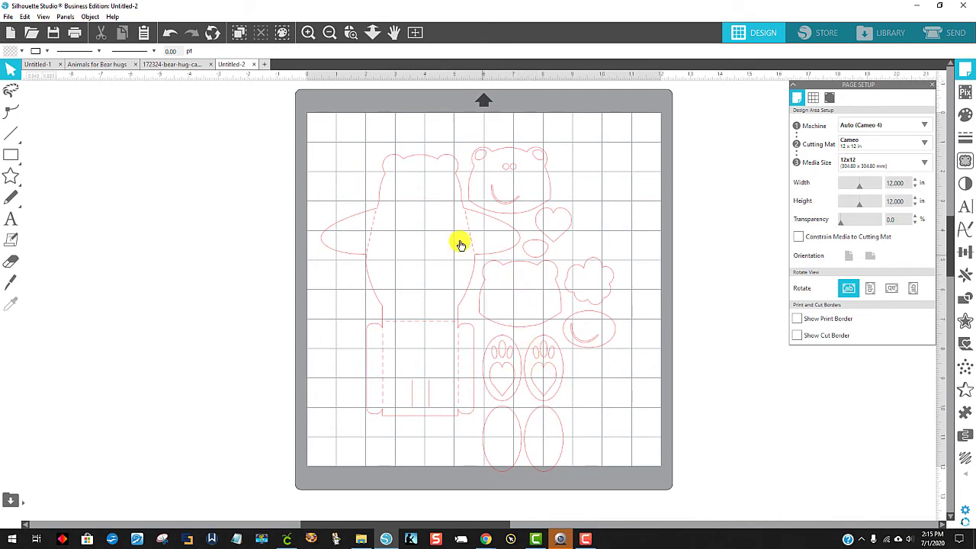
{"action": "right_click", "coordinate": [526, 278]}
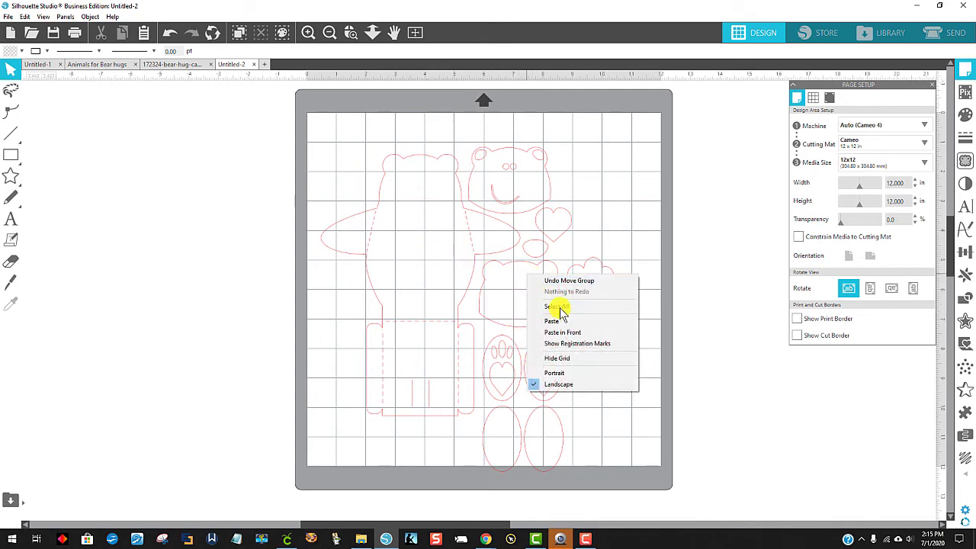
{"action": "left_click", "coordinate": [698, 350]}
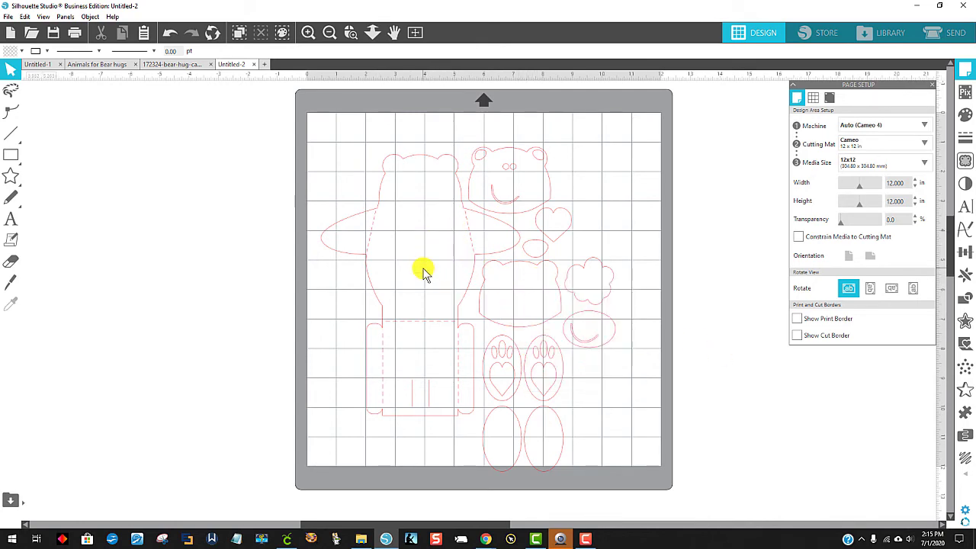
{"action": "left_click", "coordinate": [366, 268]}
{"action": "right_click", "coordinate": [364, 270]}
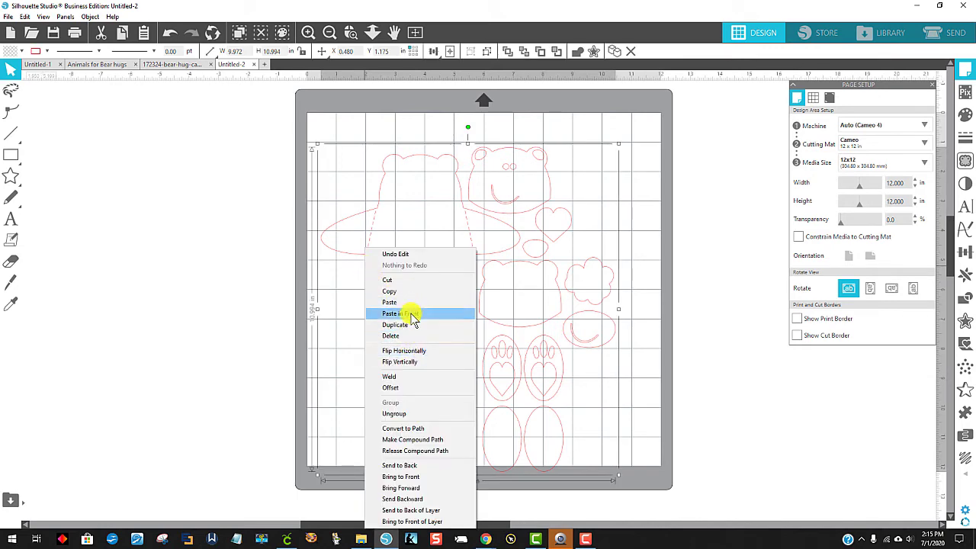
{"action": "left_click", "coordinate": [408, 414]}
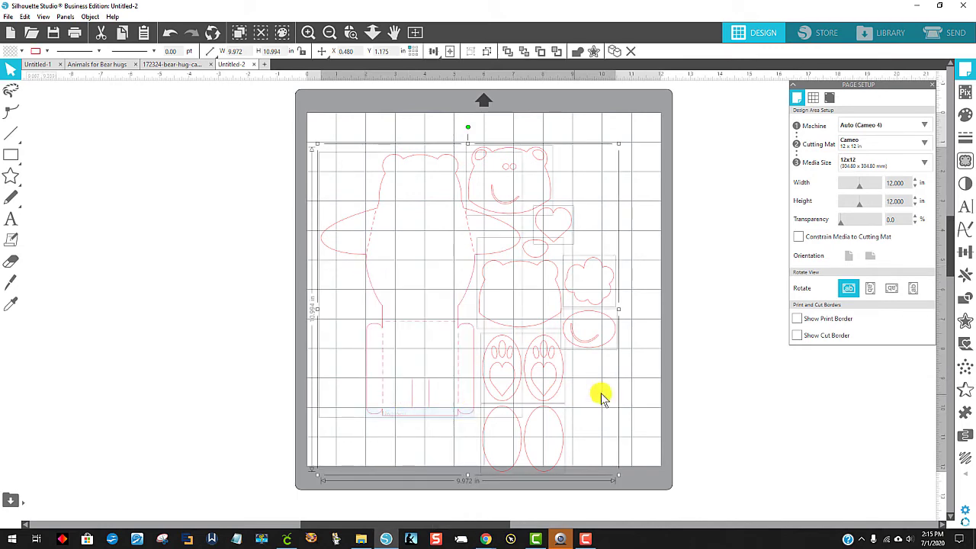
{"action": "left_click", "coordinate": [676, 394]}
Step: Place the bear body and face near the mat's upper edge and move all remaining pieces off the mat
{"action": "mouse_move", "coordinate": [472, 254]}
{"action": "left_mouse_down"}
{"action": "mouse_move", "coordinate": [468, 275]}
{"action": "mouse_move", "coordinate": [371, 257]}
{"action": "mouse_move", "coordinate": [460, 252]}
{"action": "left_mouse_up"}
{"action": "left_click_drag", "start_coordinate": [538, 171], "coordinate": [568, 140]}
{"action": "left_click_drag", "start_coordinate": [526, 277], "coordinate": [177, 278]}
{"action": "left_click", "coordinate": [583, 243]}
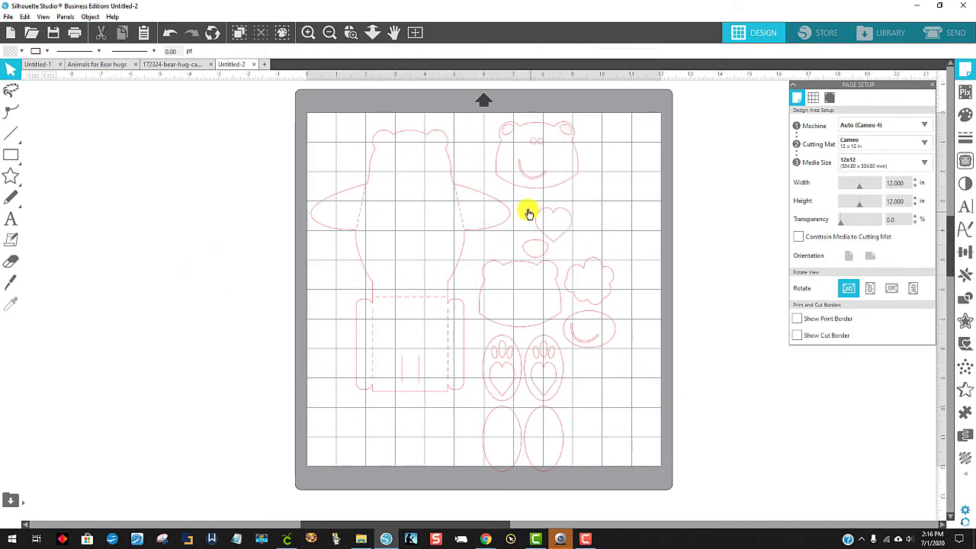
{"action": "left_click_drag", "start_coordinate": [594, 450], "coordinate": [148, 222]}
{"action": "left_click", "coordinate": [236, 427]}
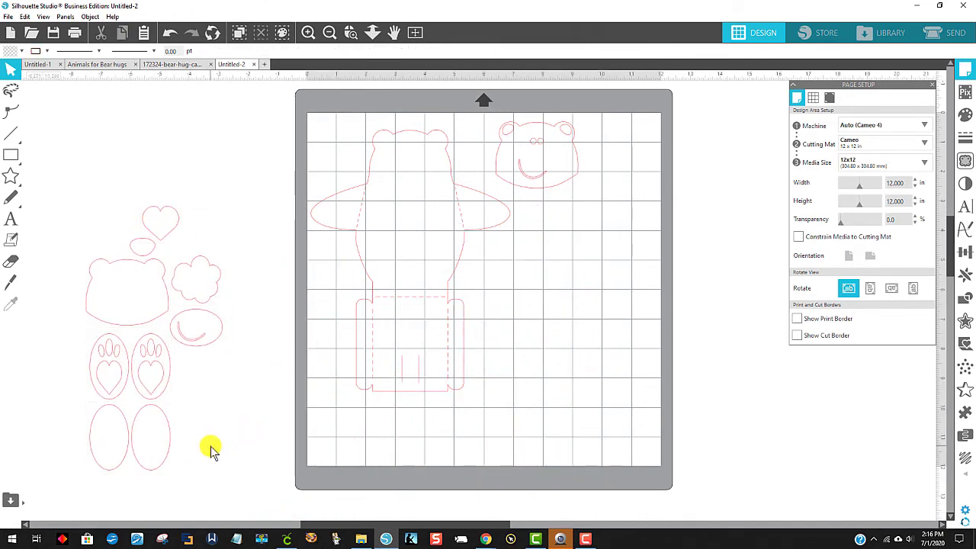
Step: Bring the two paw pads back onto the mat below the face and shift the bear body higher
{"action": "left_click_drag", "start_coordinate": [164, 378], "coordinate": [542, 280]}
{"action": "left_click", "coordinate": [470, 263]}
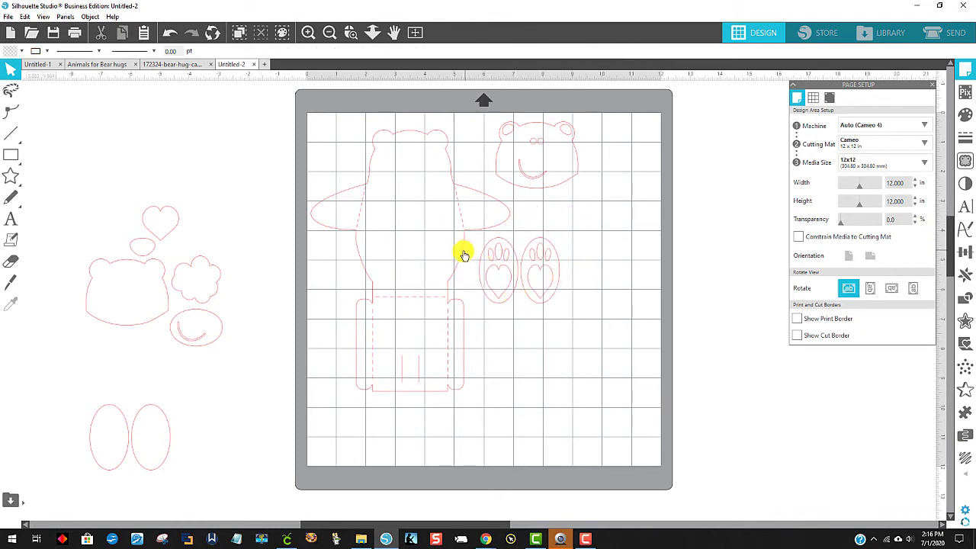
{"action": "left_click_drag", "start_coordinate": [459, 261], "coordinate": [463, 257]}
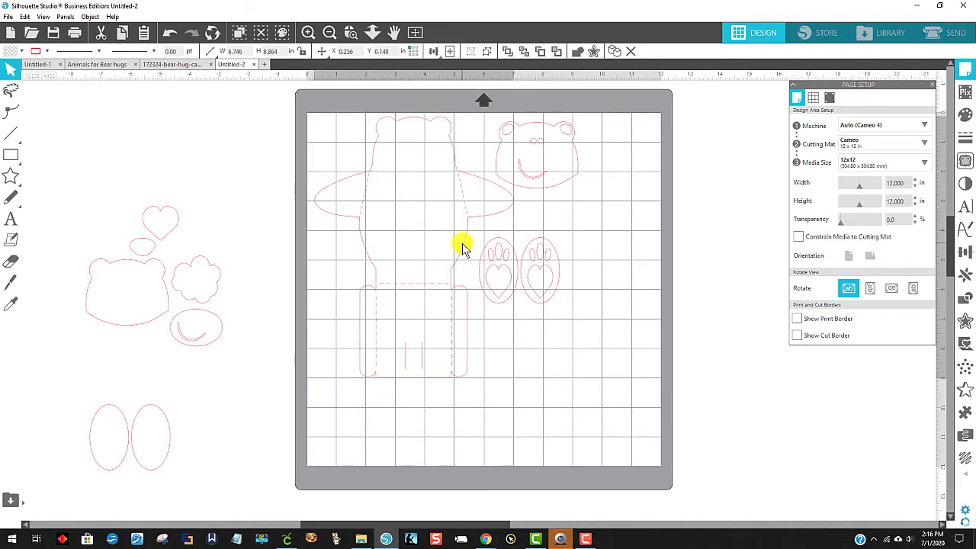
{"action": "left_click", "coordinate": [592, 233]}
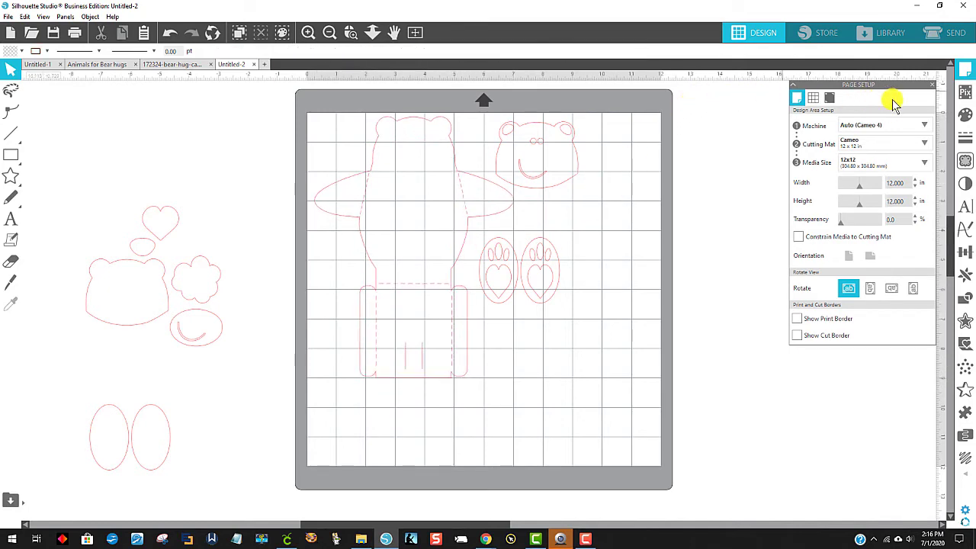
Step: Set the page's media size to Letter
{"action": "left_click", "coordinate": [829, 98]}
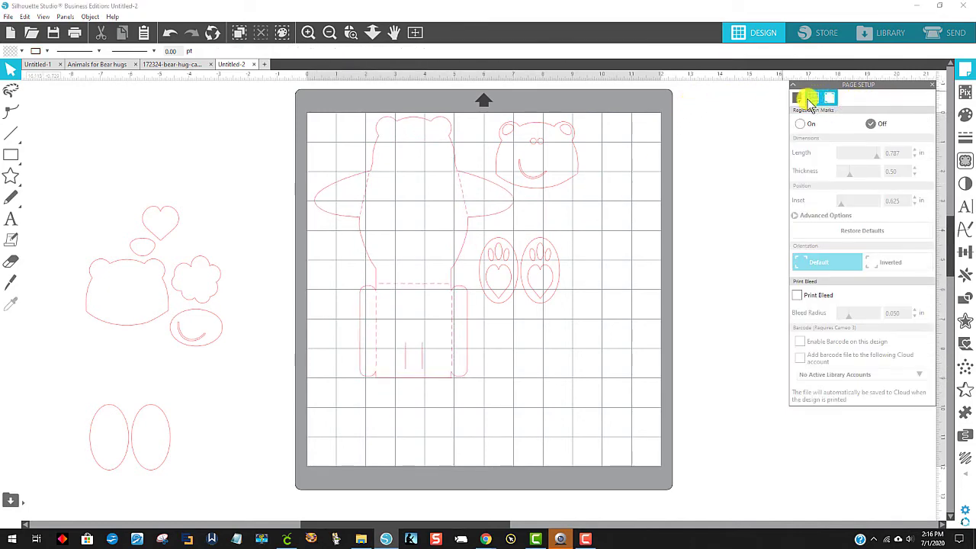
{"action": "left_click", "coordinate": [797, 98]}
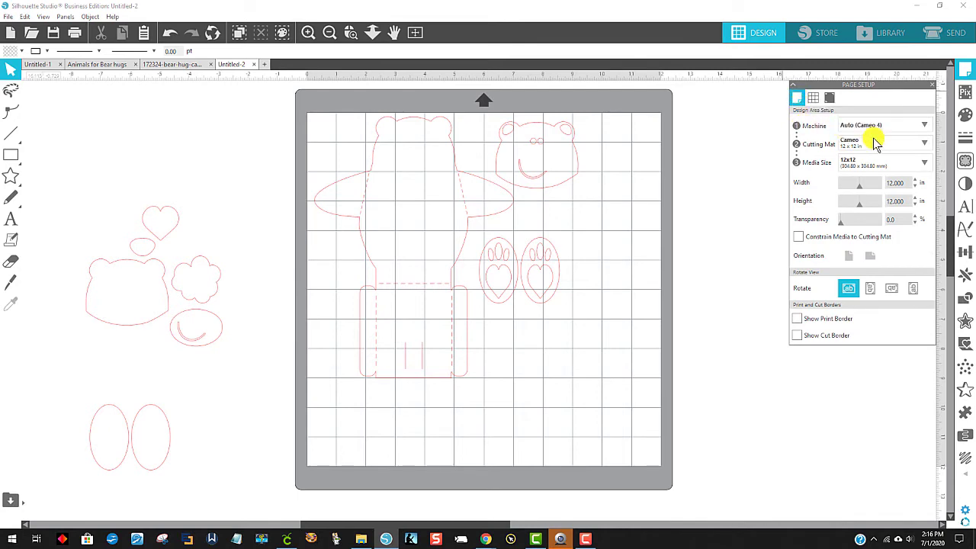
{"action": "left_click", "coordinate": [926, 162]}
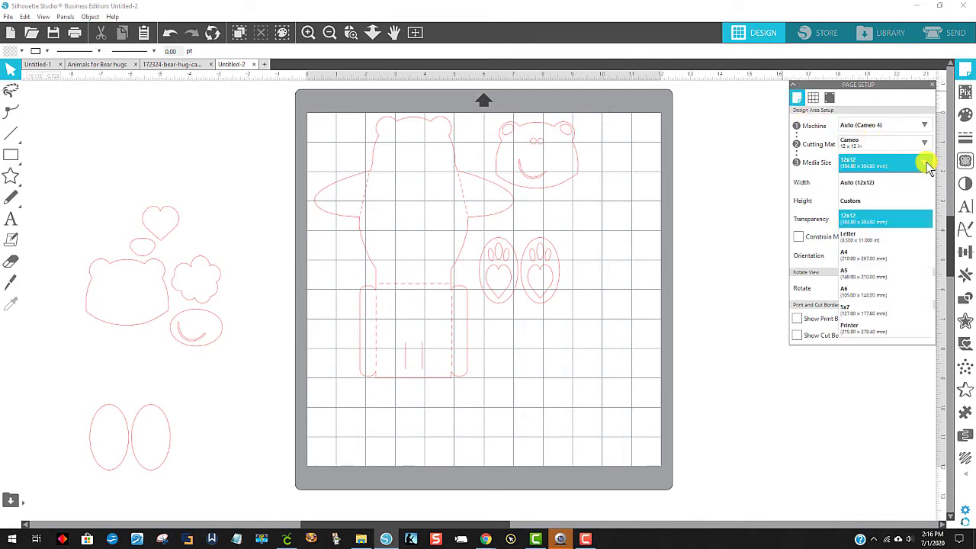
{"action": "left_click", "coordinate": [862, 241]}
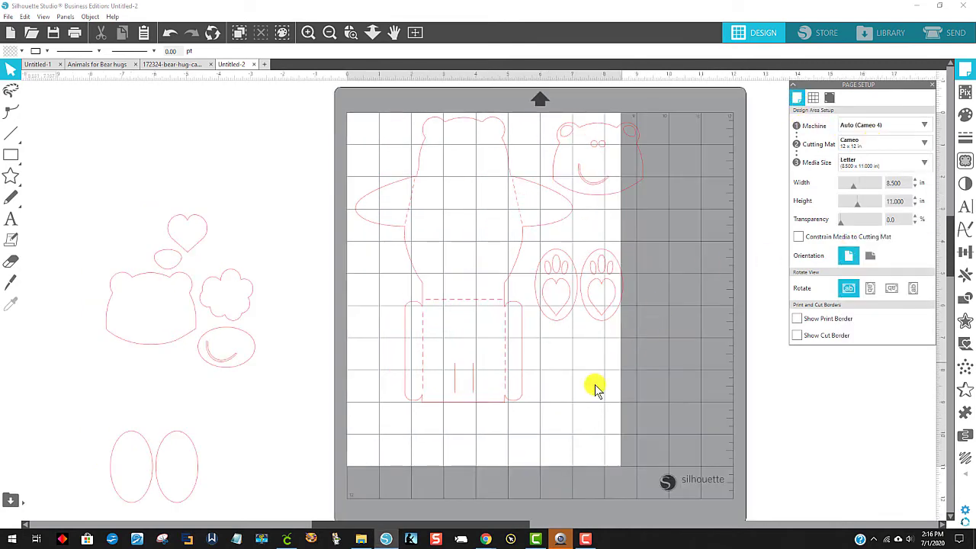
Step: Rearrange the bear body, face and paw pads so they all fit within the Letter page
{"action": "left_click_drag", "start_coordinate": [410, 254], "coordinate": [405, 262]}
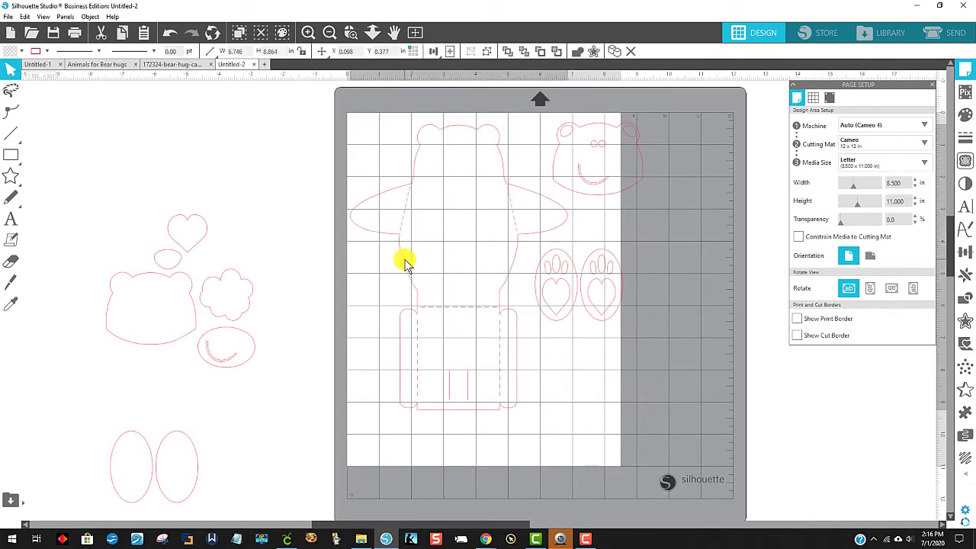
{"action": "left_click_drag", "start_coordinate": [559, 180], "coordinate": [517, 177]}
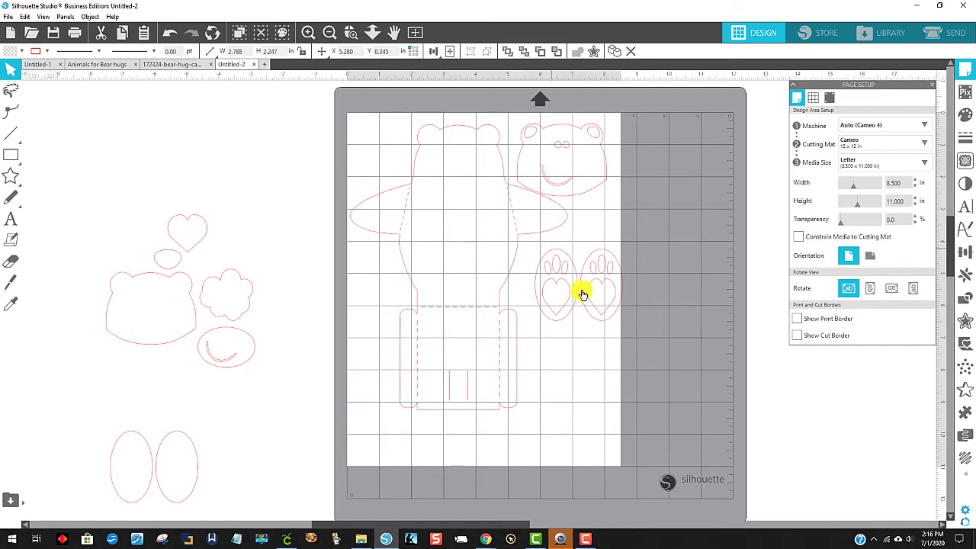
{"action": "mouse_move", "coordinate": [557, 312]}
{"action": "left_mouse_down"}
{"action": "mouse_move", "coordinate": [530, 306]}
{"action": "mouse_move", "coordinate": [544, 328]}
{"action": "mouse_move", "coordinate": [551, 323]}
{"action": "left_mouse_up"}
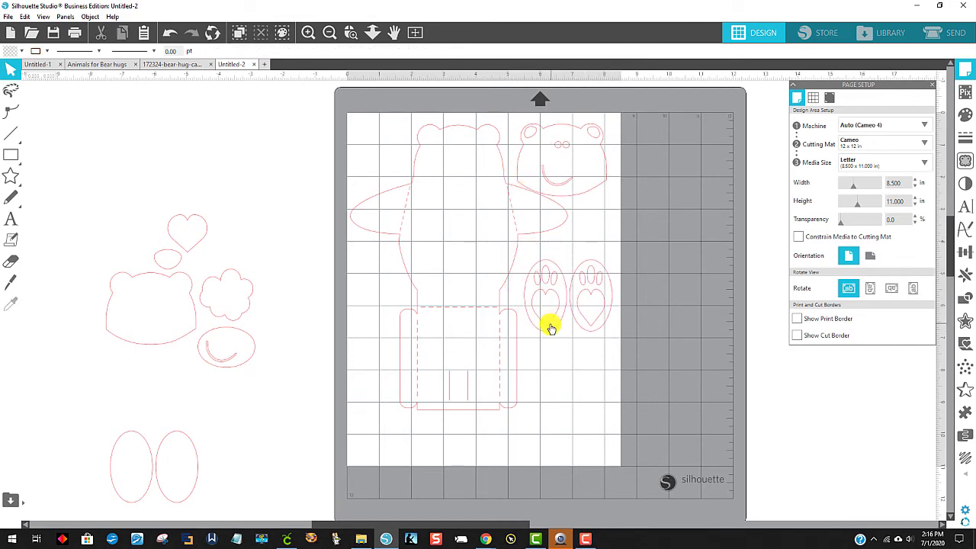
Step: Prepare the Letter page for sending, set all its pieces to Cut Edge and increase the AutoBlade depth
{"action": "left_click", "coordinate": [960, 36]}
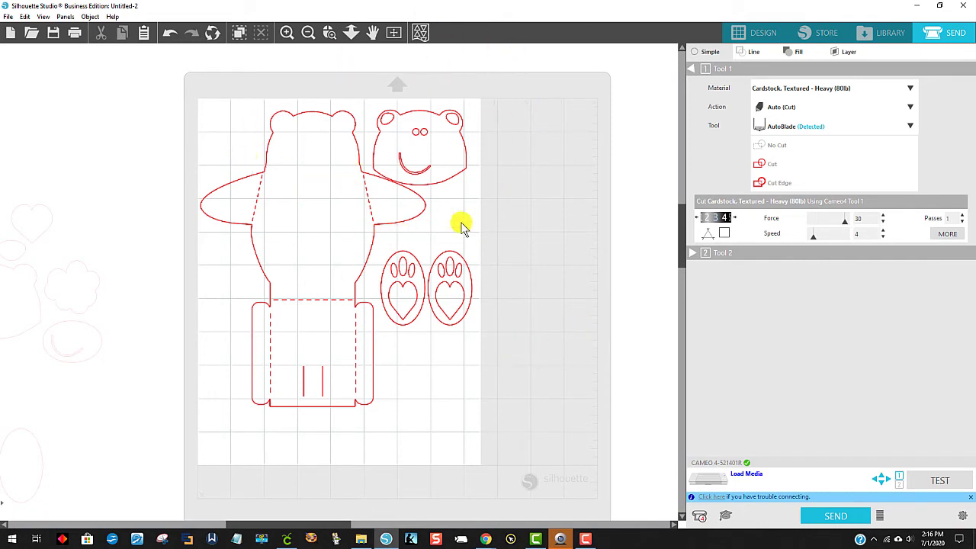
{"action": "left_click_drag", "start_coordinate": [191, 62], "coordinate": [534, 456]}
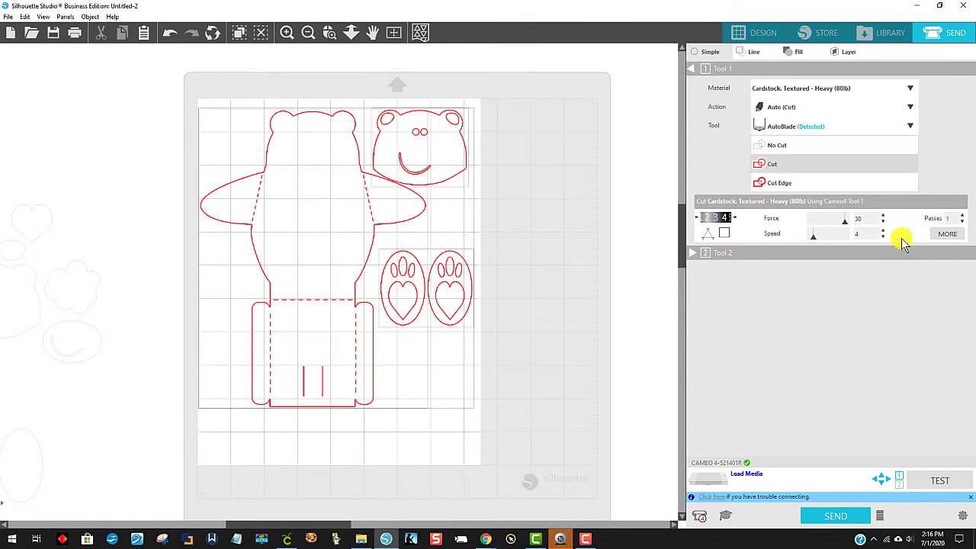
{"action": "left_click", "coordinate": [806, 189]}
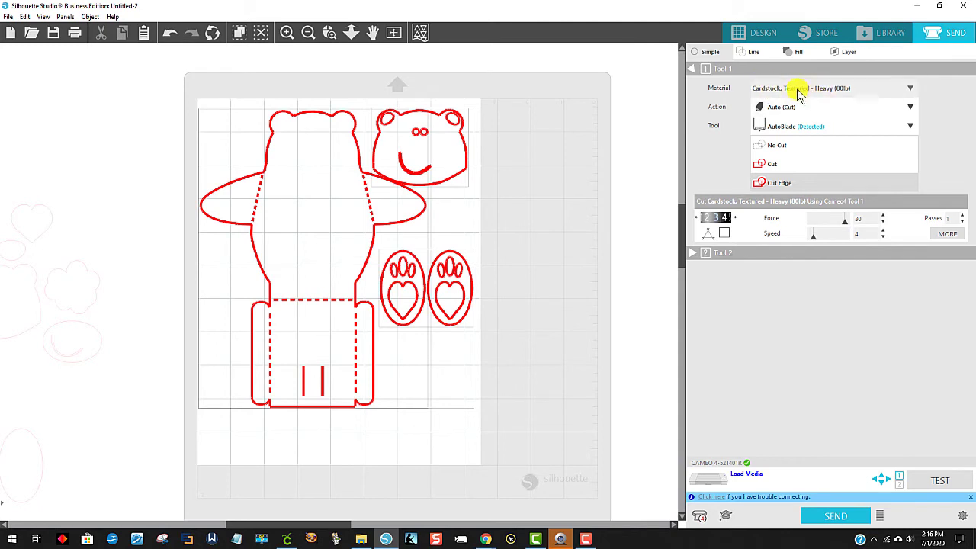
{"action": "left_click", "coordinate": [732, 219]}
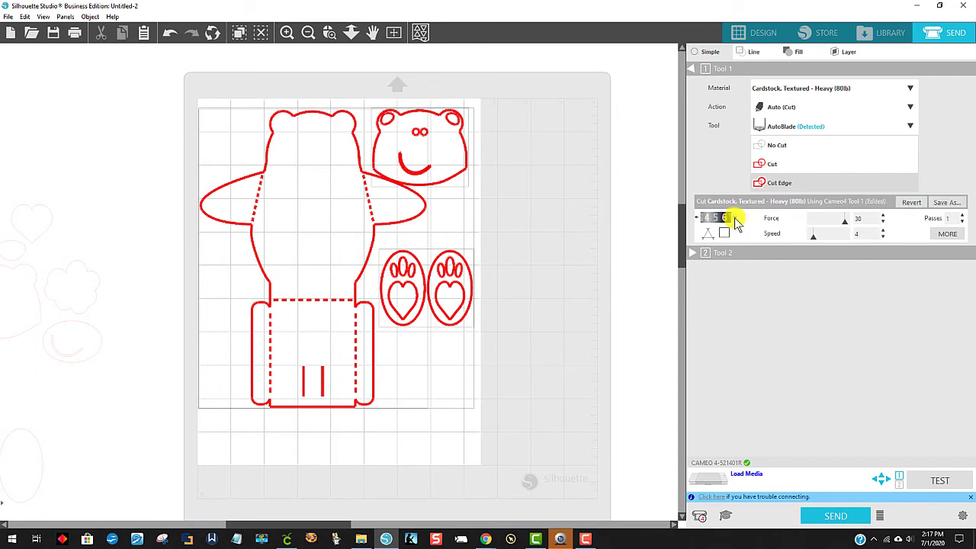